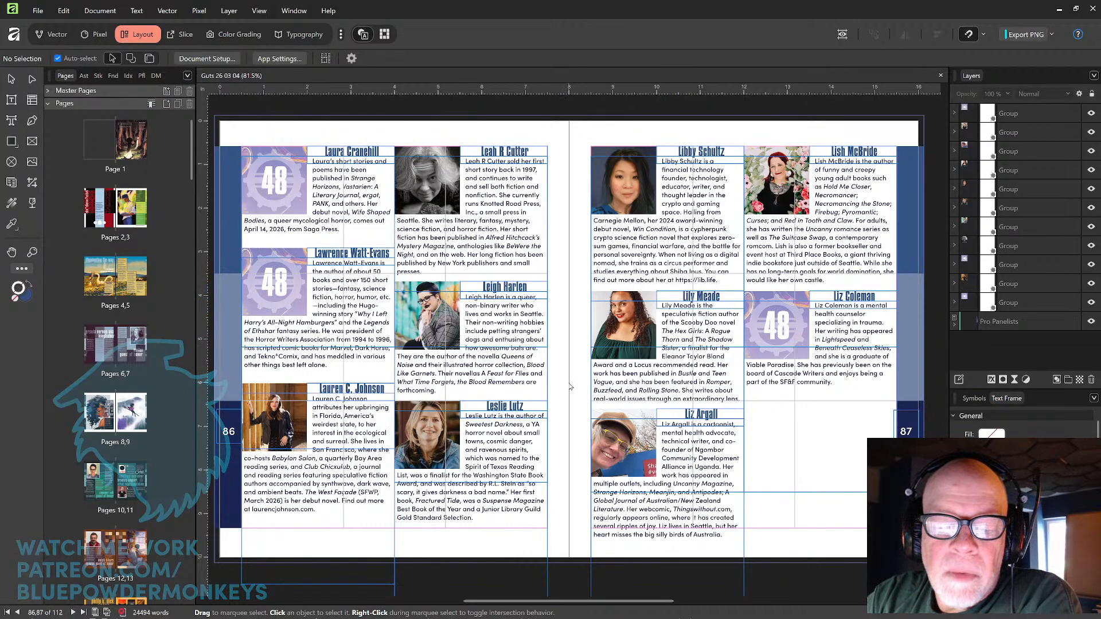
Load the italic book-title format from the last bio in page 86's second column with the Style Picker Tool
drag(576, 397, 582, 368)
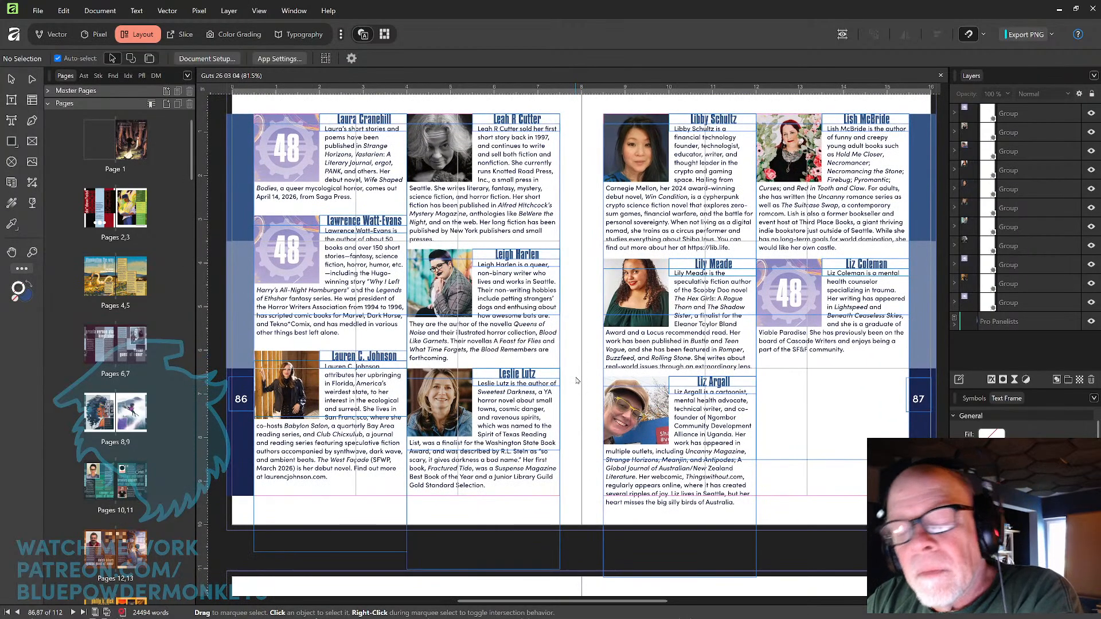
mouse_move(584, 410)
mouse_down()
mouse_move(588, 372)
mouse_move(610, 348)
mouse_up()
drag(612, 391, 618, 326)
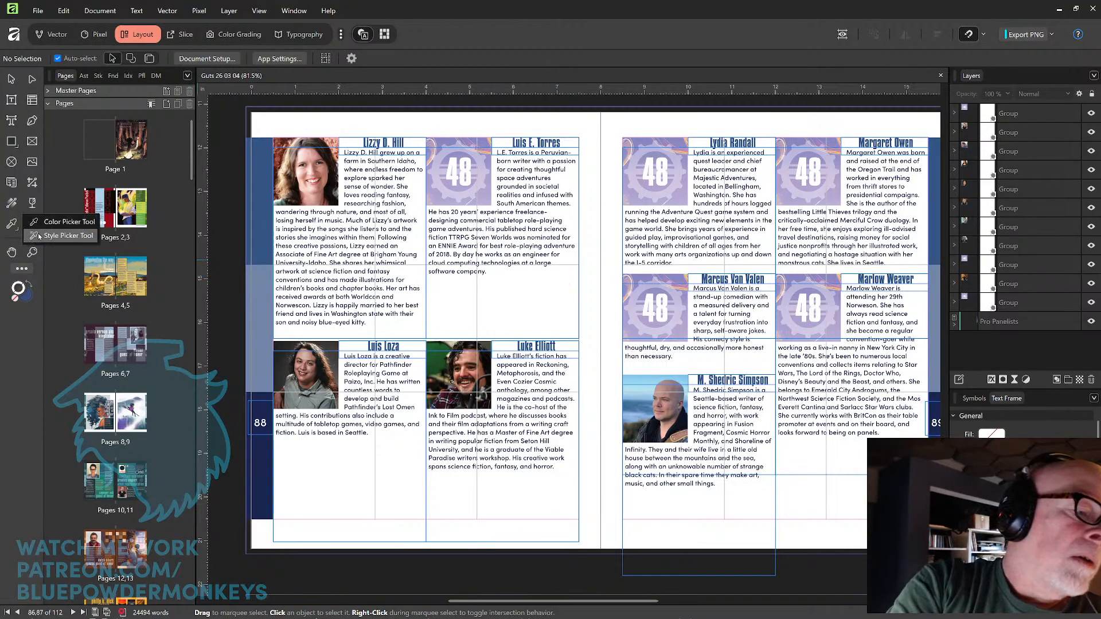
click(12, 224)
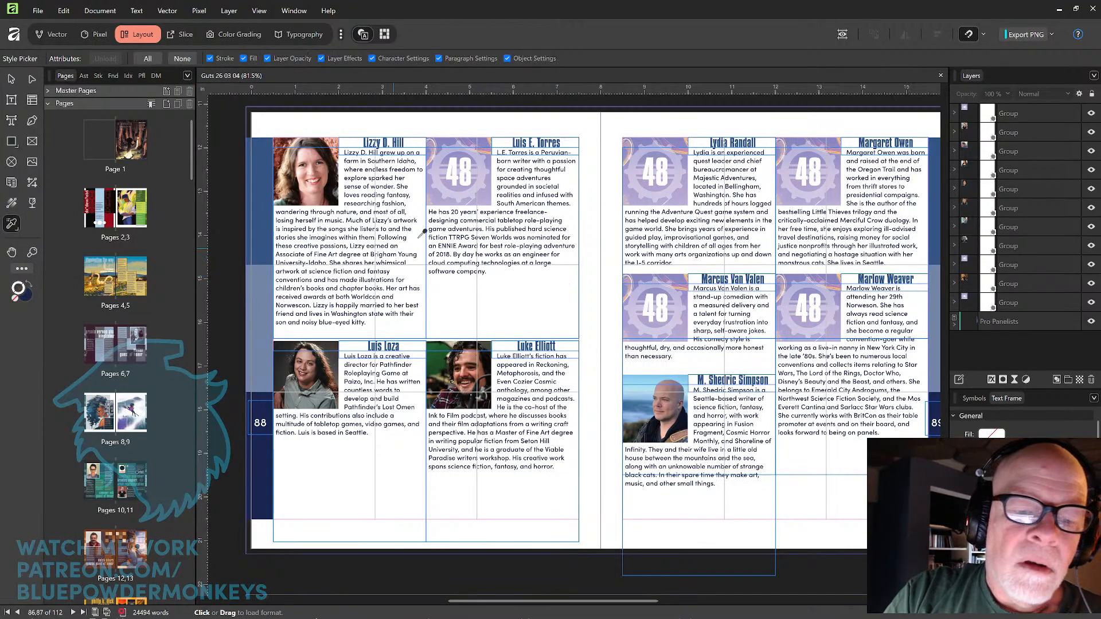
drag(610, 181, 575, 426)
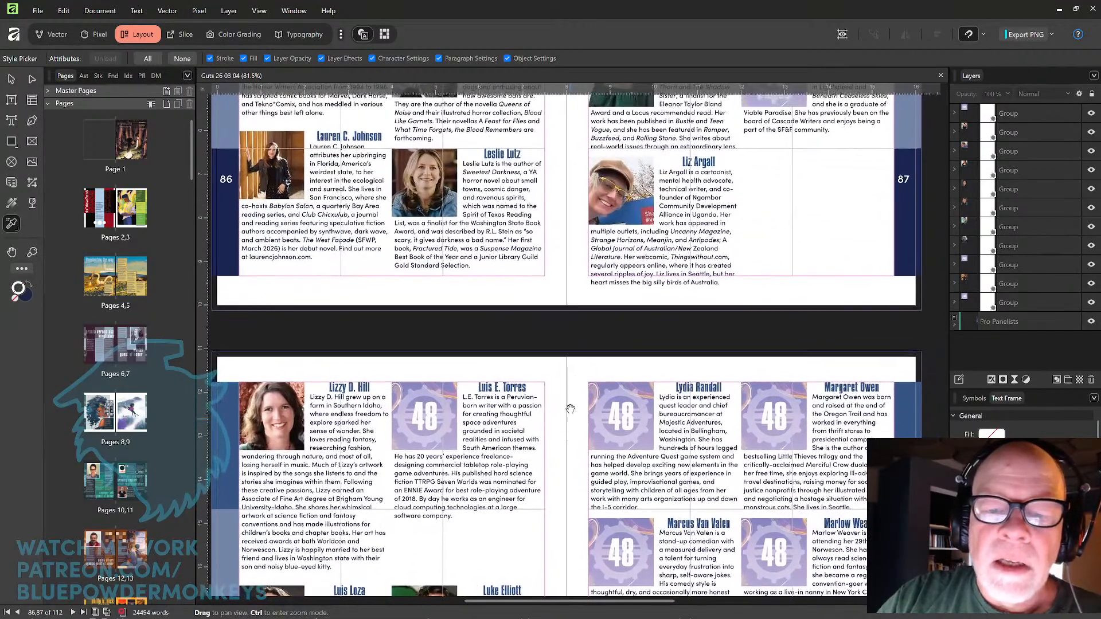
click(510, 165)
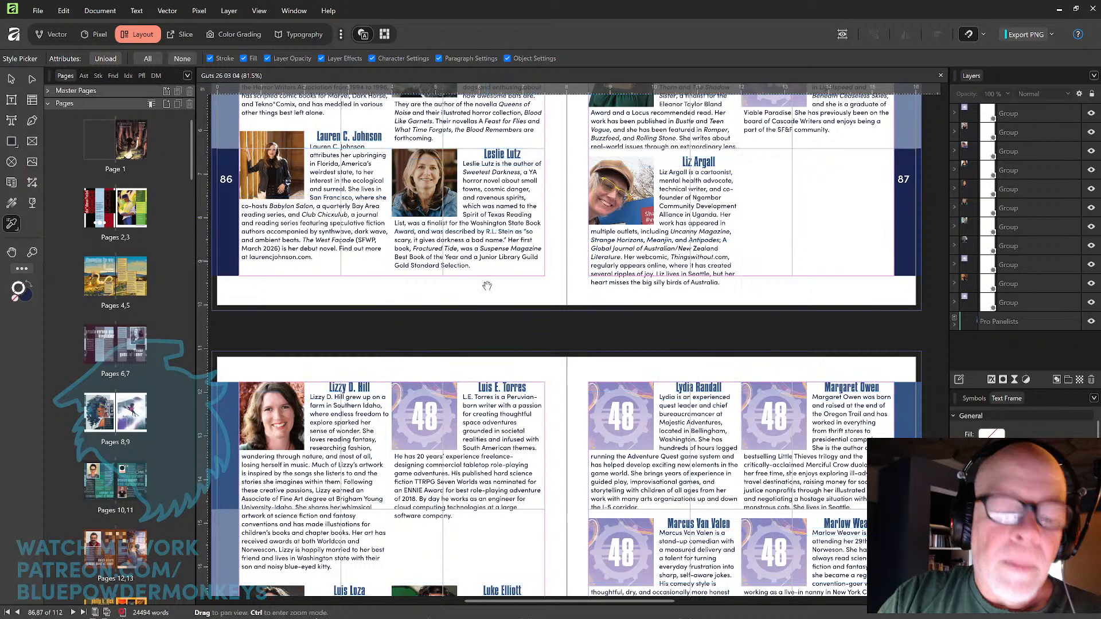
Apply the loaded italics to Pathfinder, Pathfinder's Lost Omen, Reckoning, Metaphorosis and Even Cozier Cosmic in the two lower bios on page 88
scroll(480, 190, down, 5)
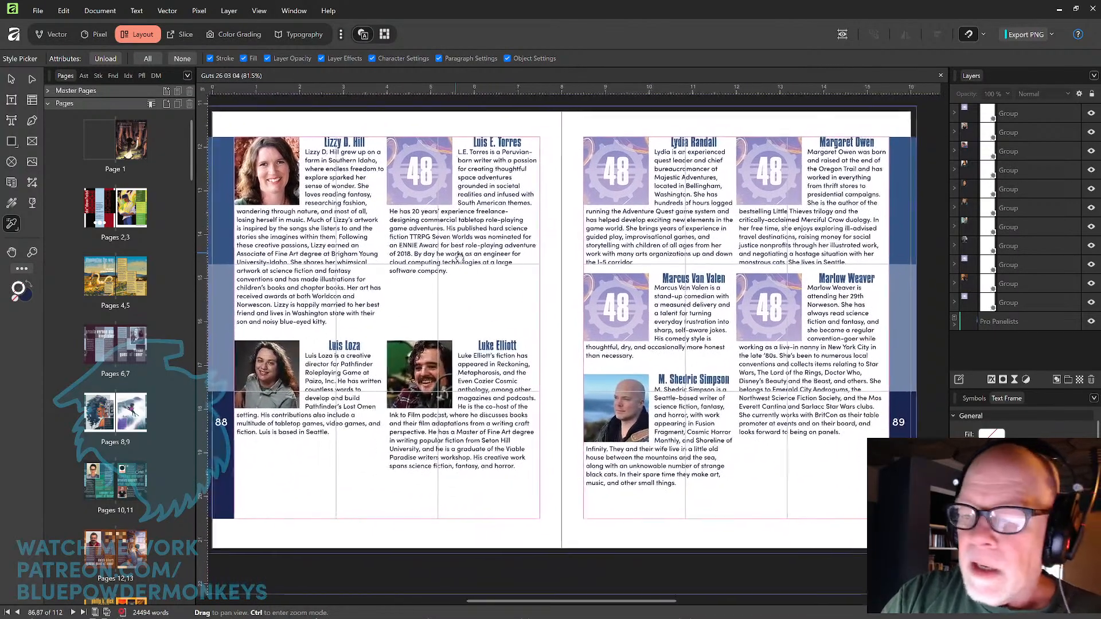
drag(460, 258, 459, 263)
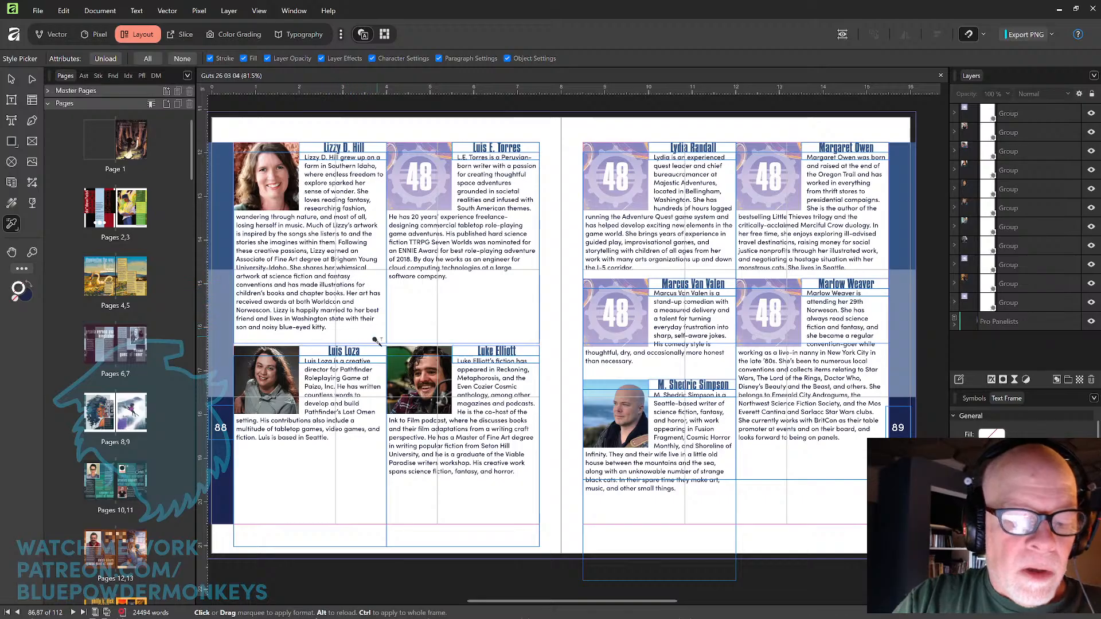
click(350, 370)
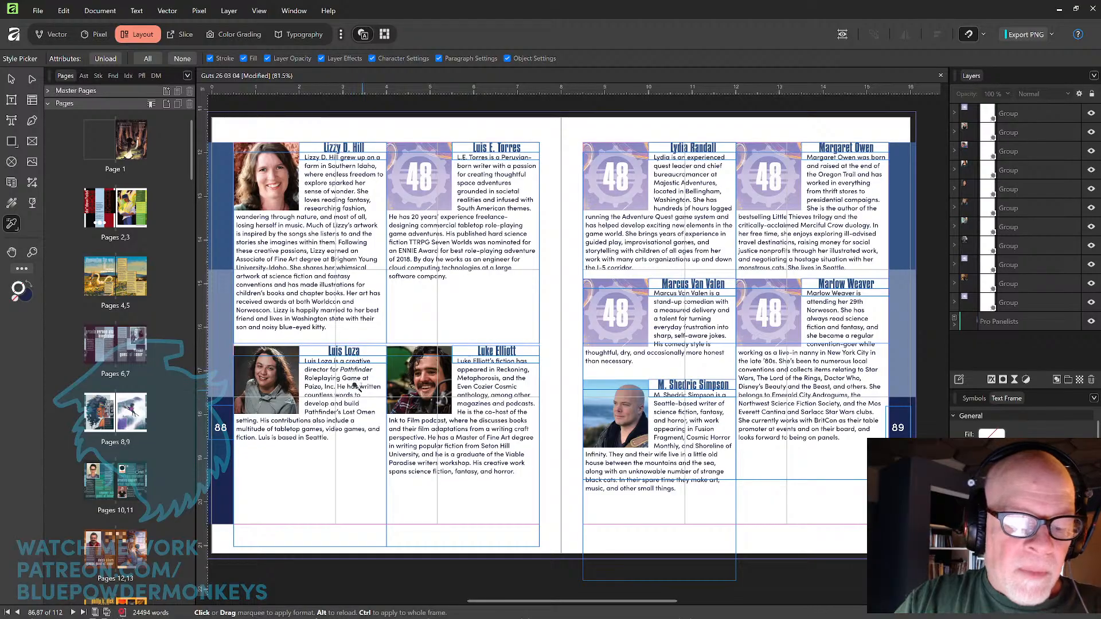
click(347, 410)
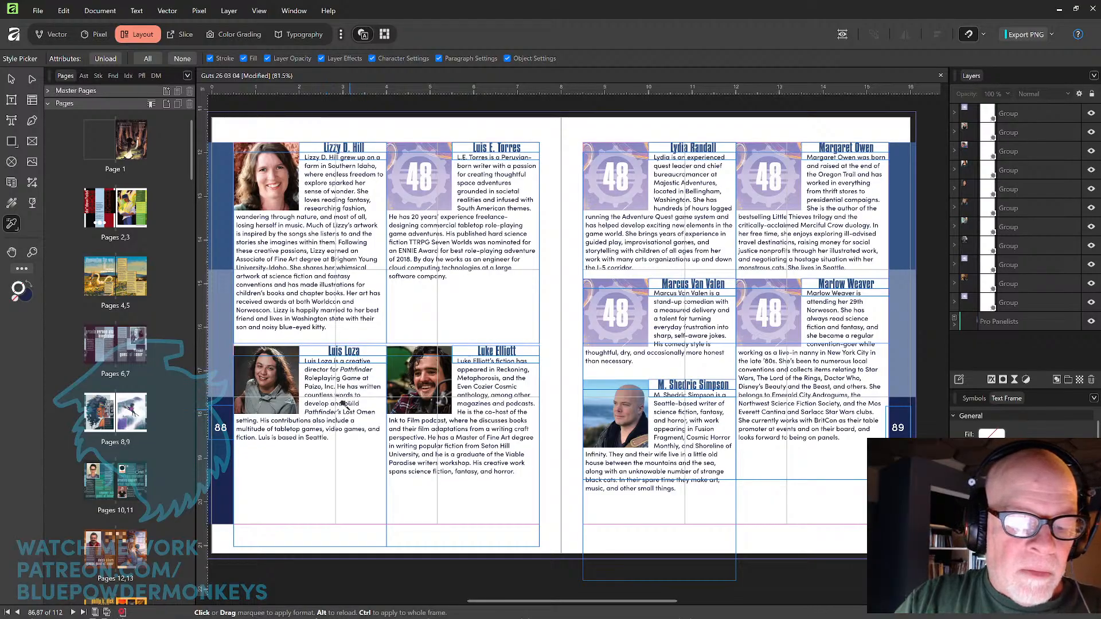
click(363, 411)
click(368, 411)
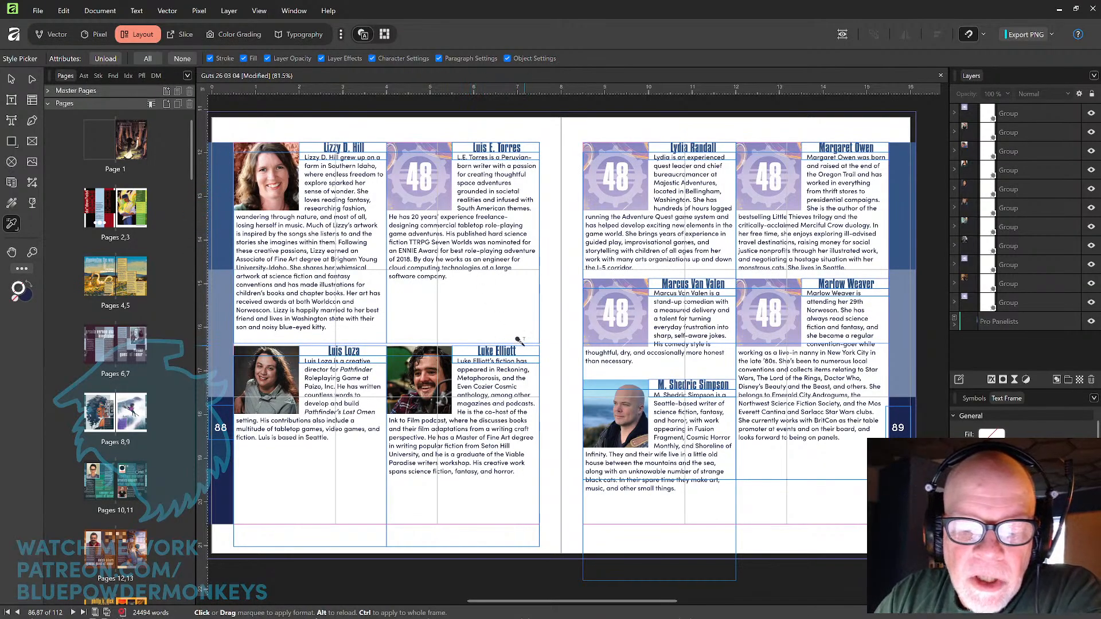
click(511, 369)
click(483, 379)
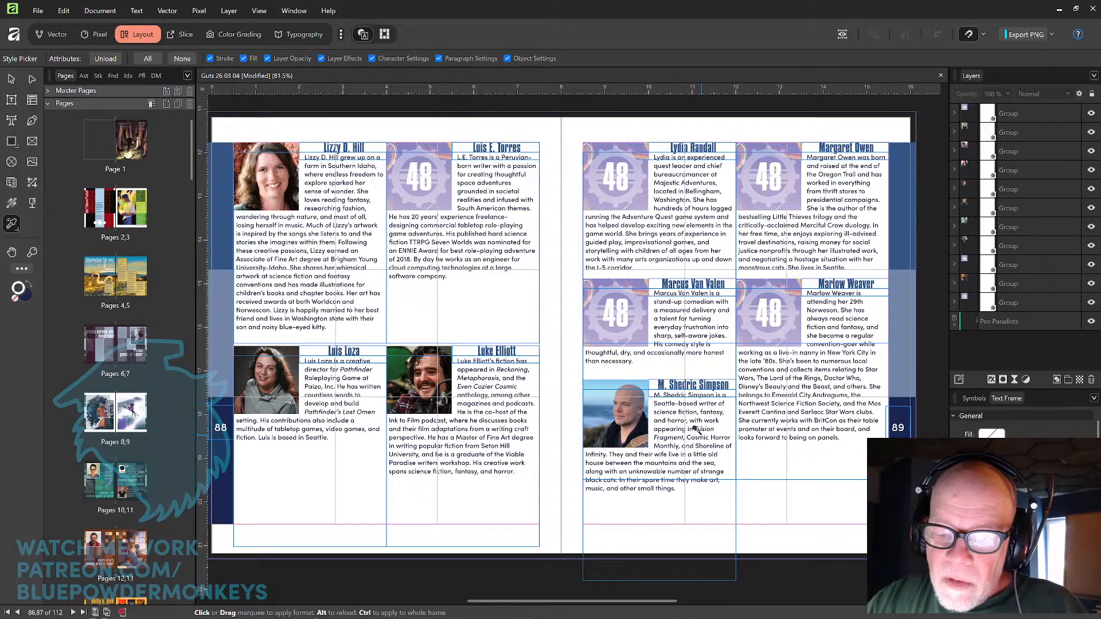
Italicize Fusion Fragment and Cosmic Horror Monthly in page 89's last first-column bio, and Little Thieves and Merciful Crow in its first second-column bio
click(718, 435)
click(671, 445)
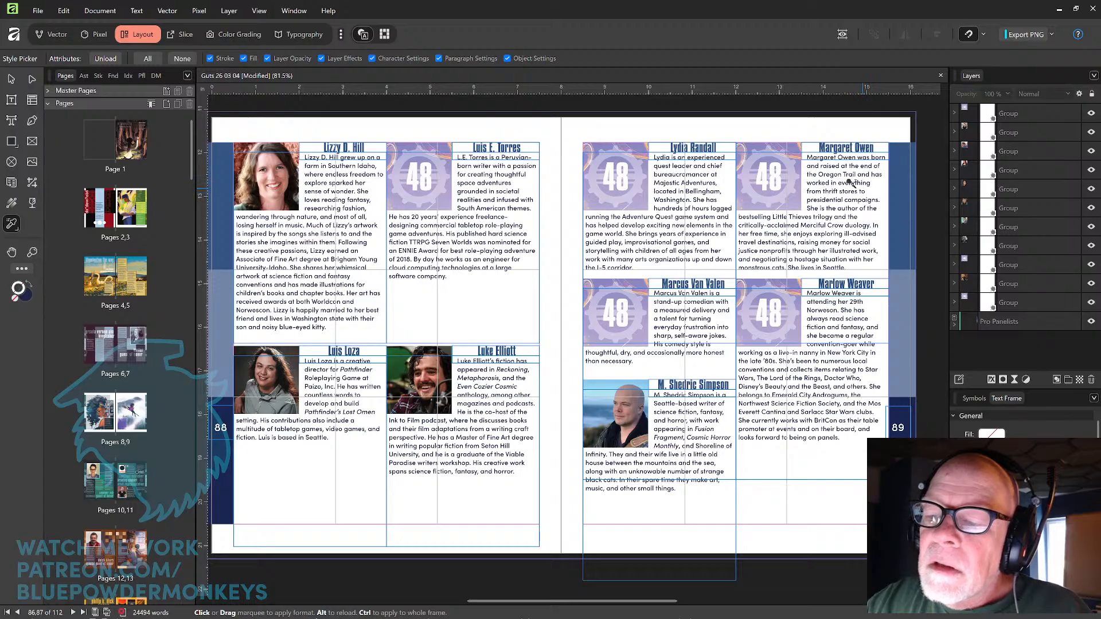
click(781, 215)
click(800, 215)
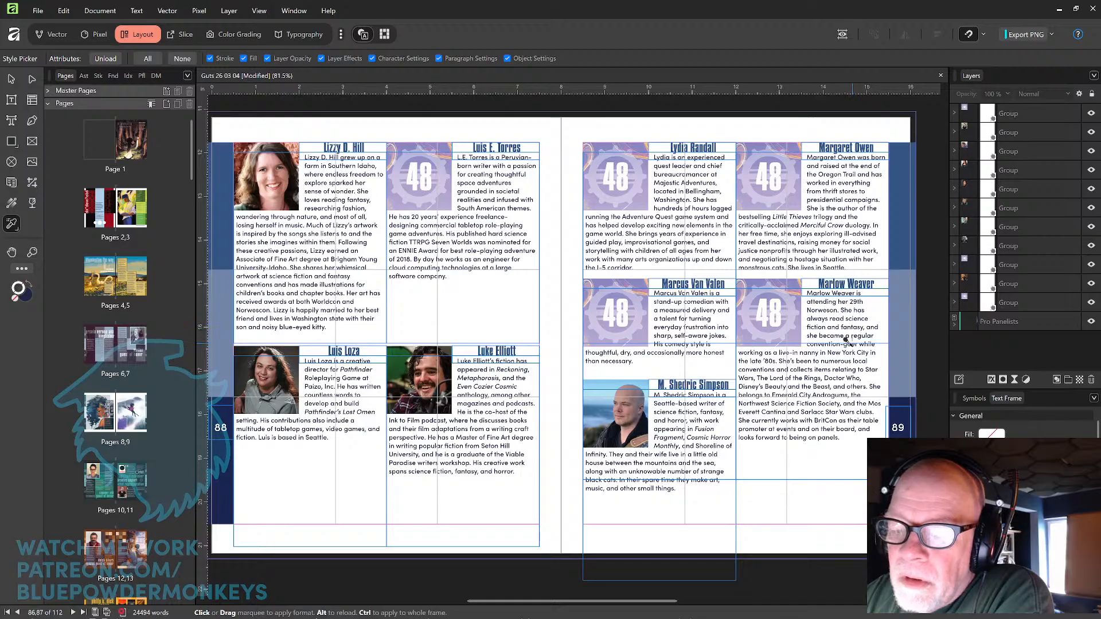
Italicize Star Wars, The Lord of the Rings, Doctor Who and Disney's Beauty and the Beast in page 89's lower second-column bio
click(869, 369)
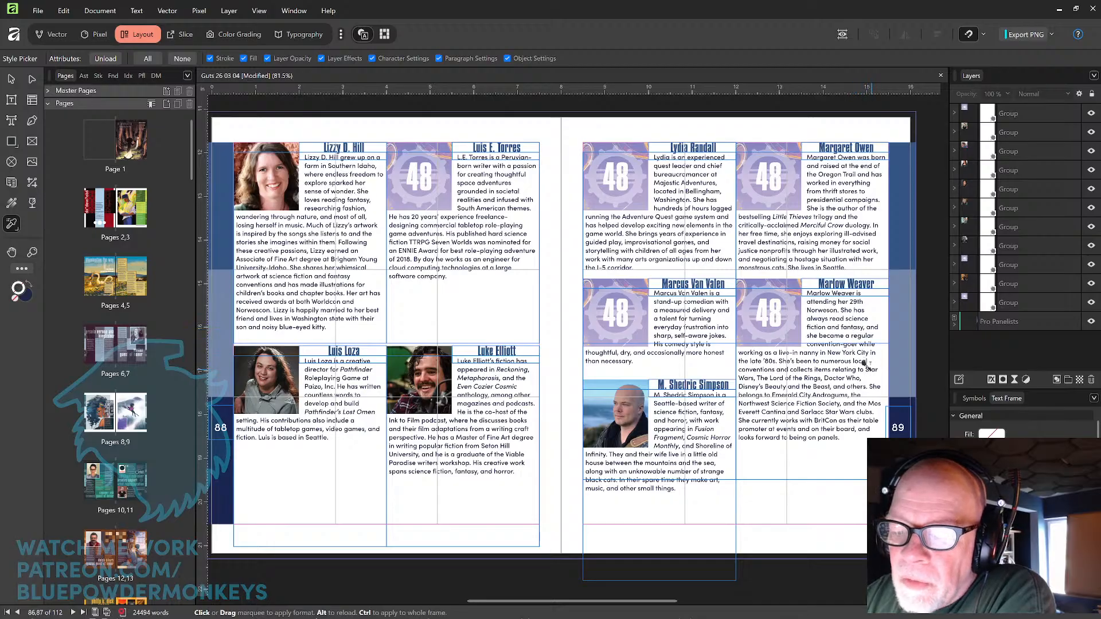
click(745, 378)
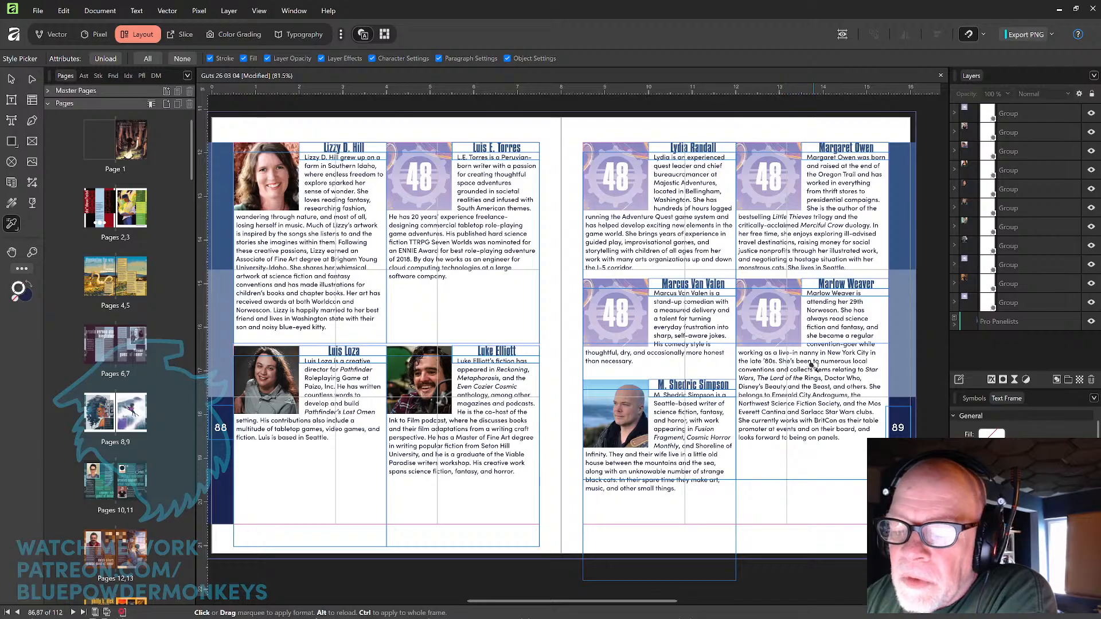
click(834, 376)
click(847, 376)
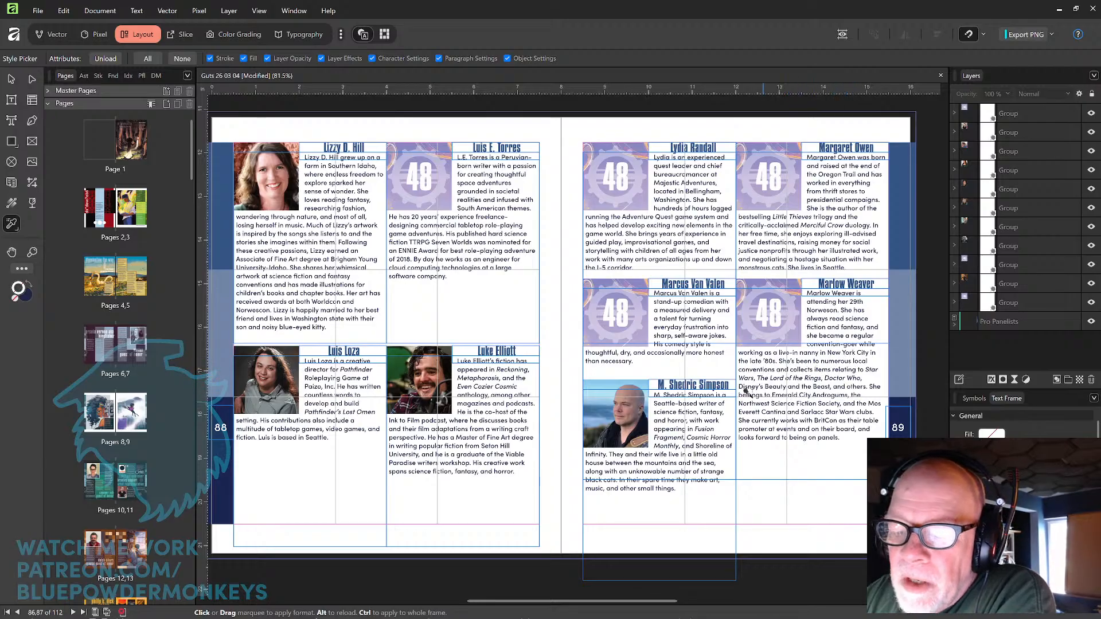
click(764, 378)
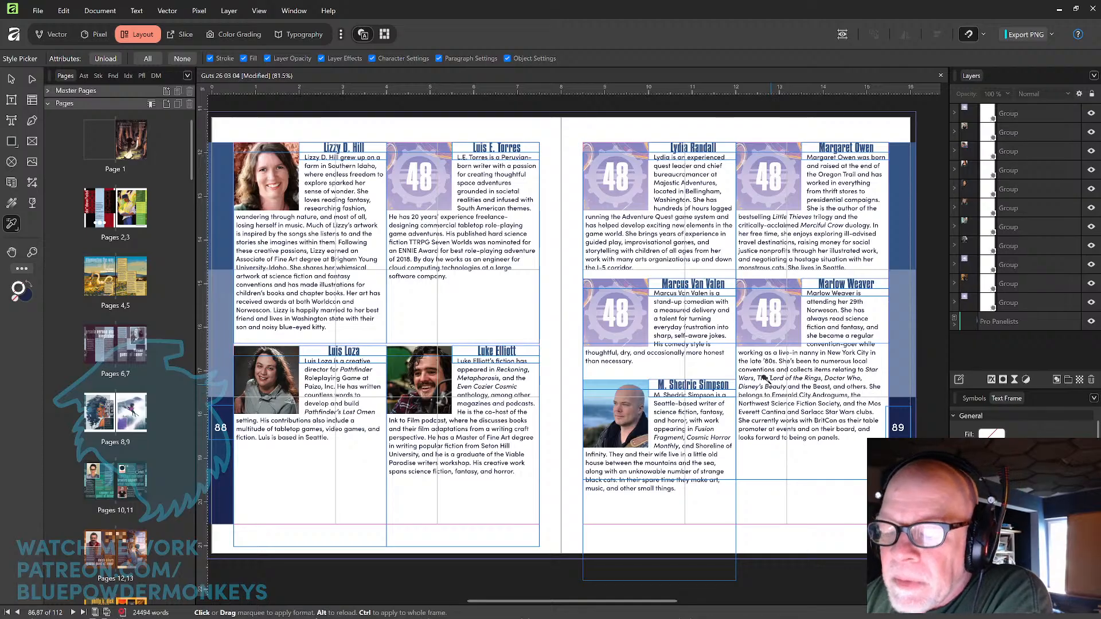
click(800, 382)
click(806, 383)
click(817, 381)
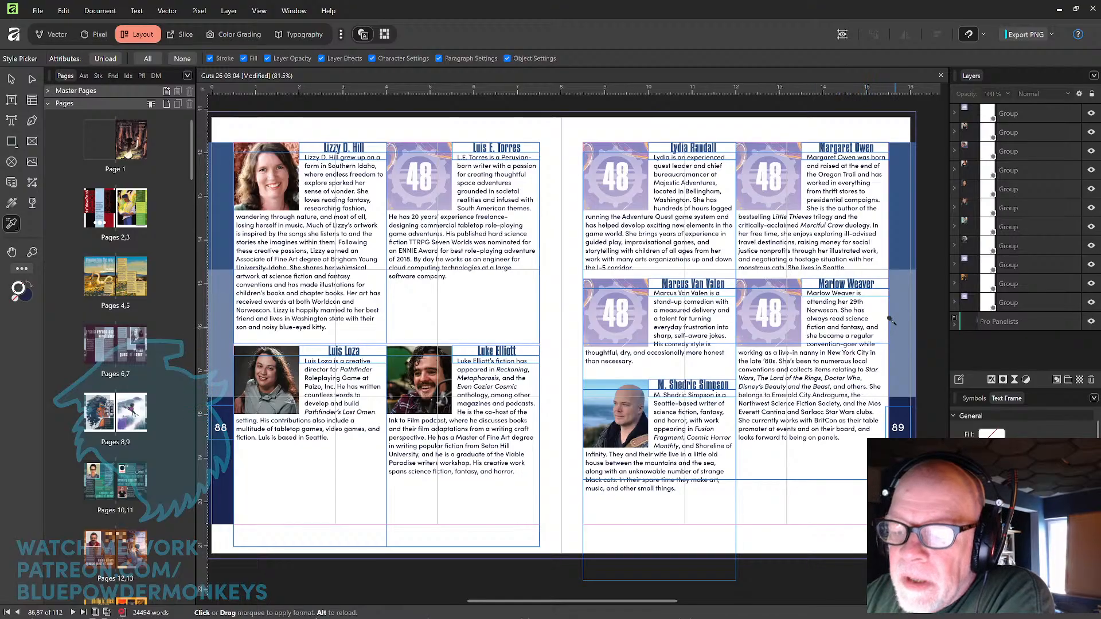
Italicize the titles Arabella Grimsbro, Spellmonkeys and The Pilot Episode in the last bio of page 90's first column
scroll(635, 201, down, 10)
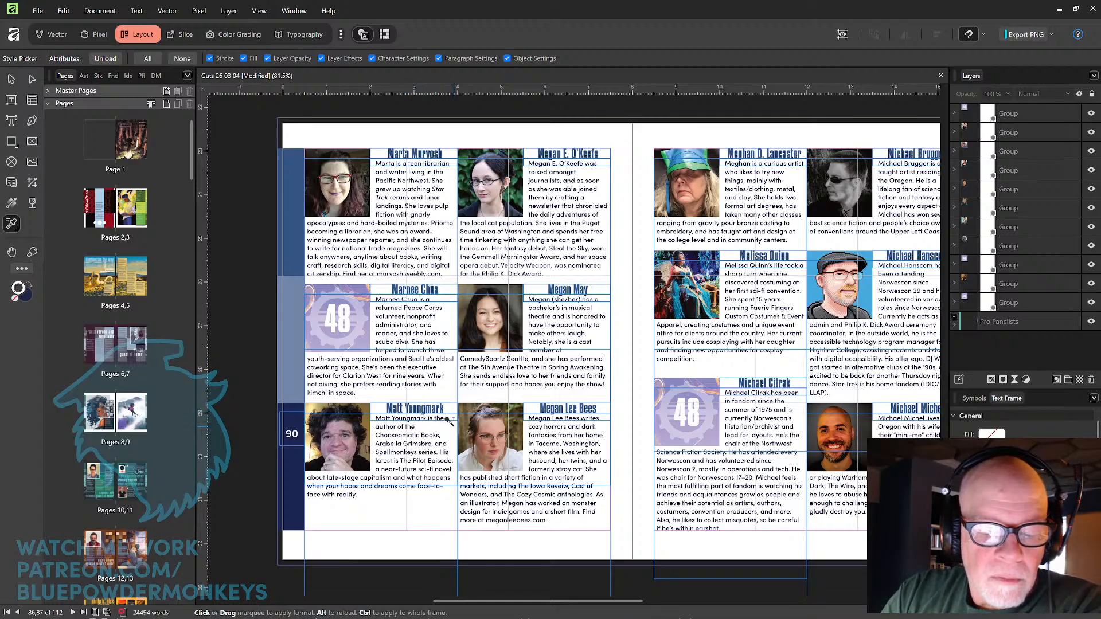
click(410, 434)
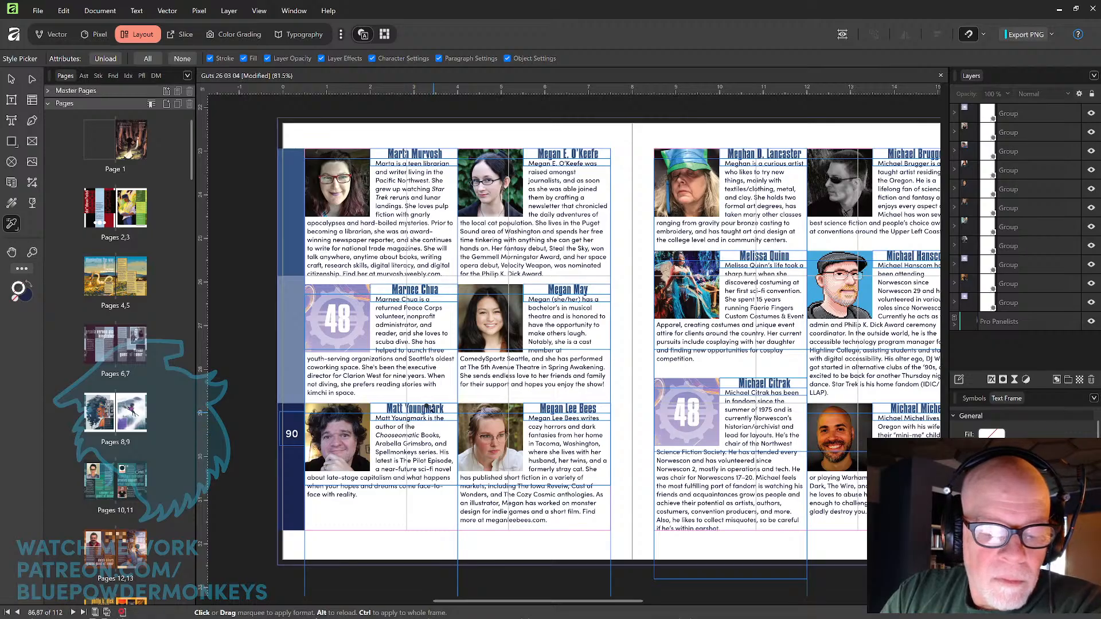
key(ctrl+z)
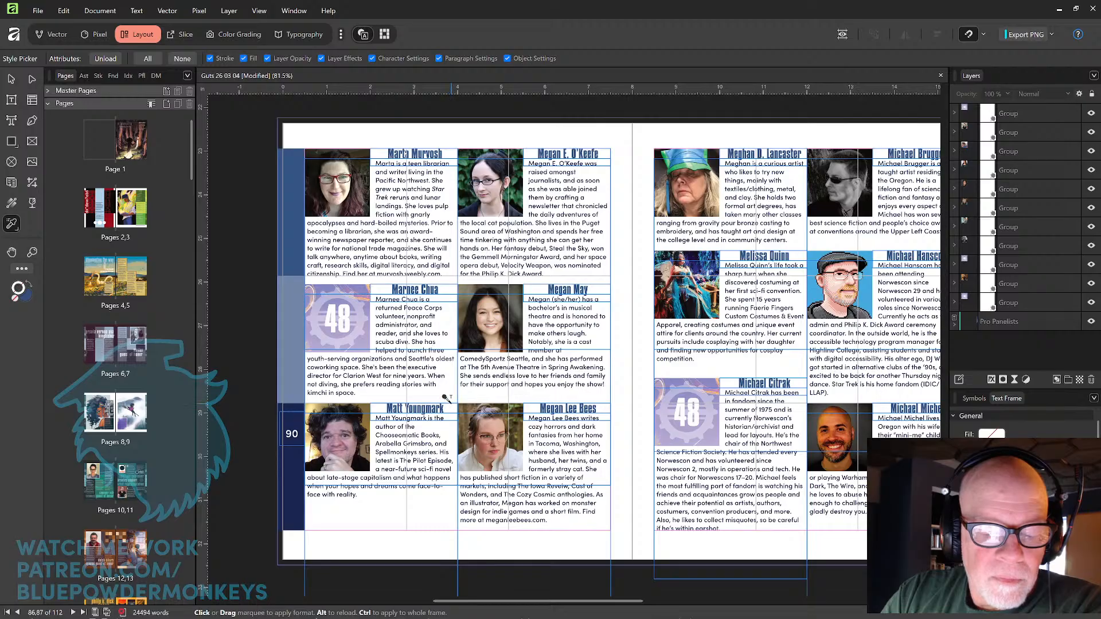
drag(376, 444, 431, 443)
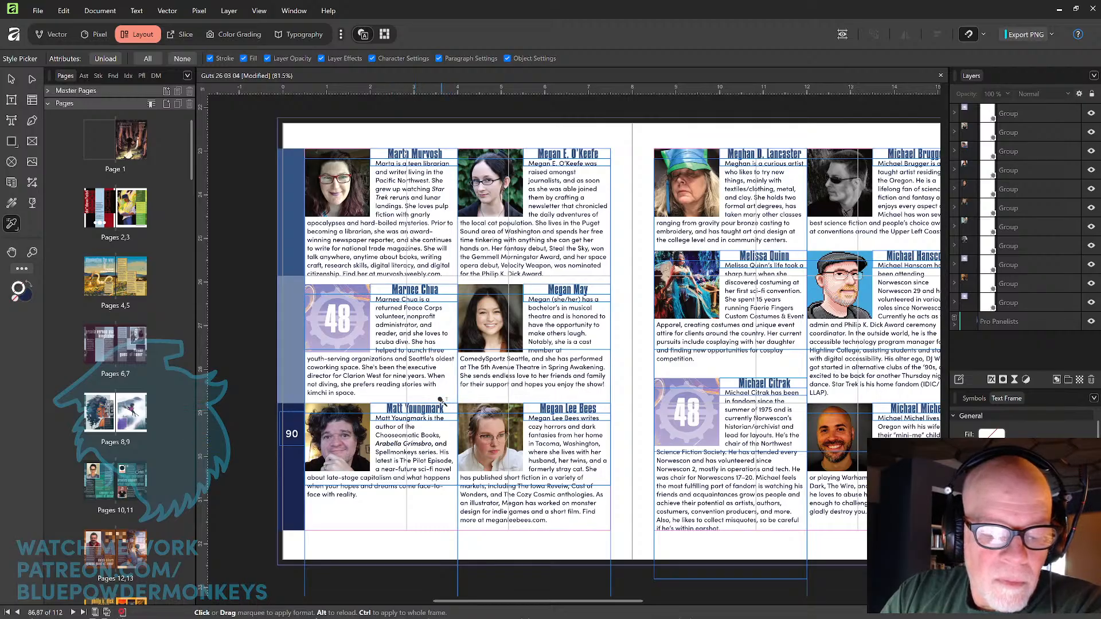
click(397, 452)
click(406, 461)
click(421, 461)
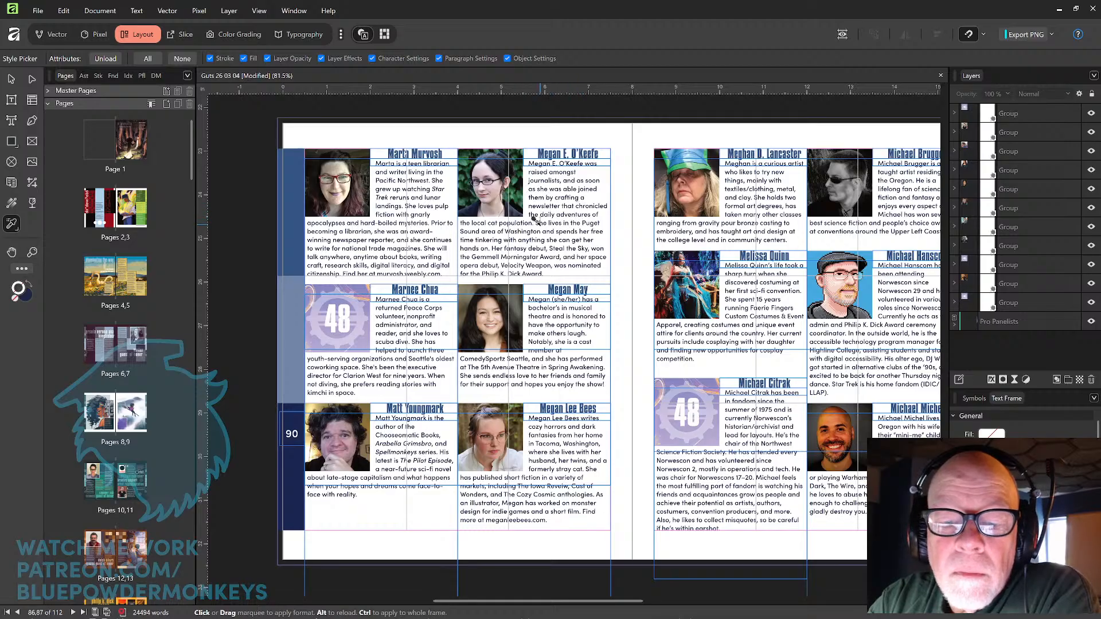
Italicize the novel titles Steal the Sky and Velocity Weapon in the first bio of page 90's second column
click(556, 249)
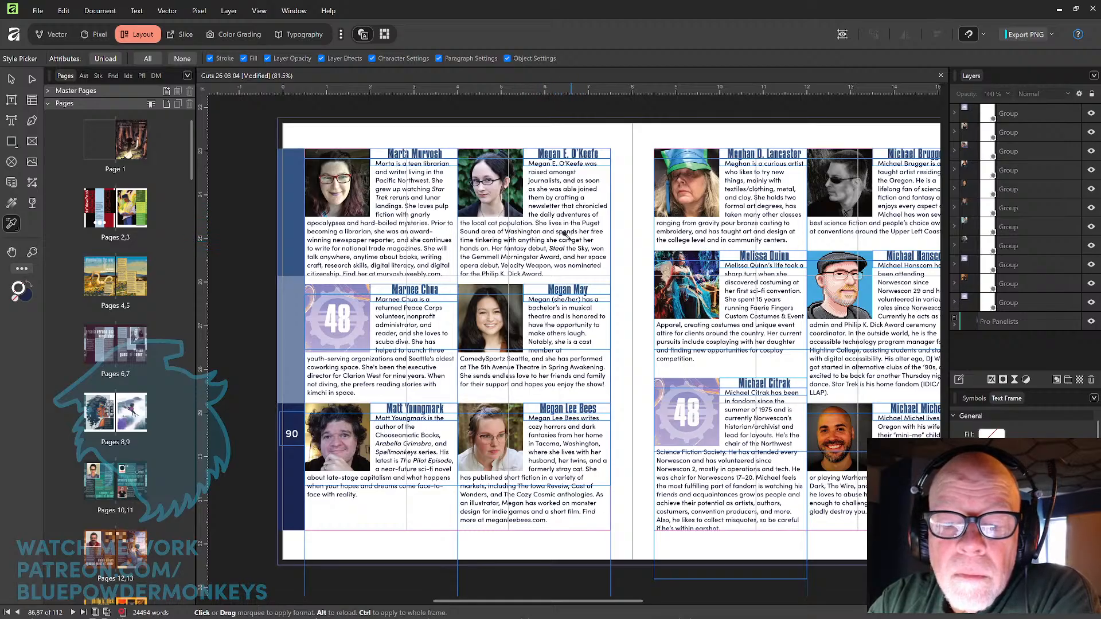
click(572, 249)
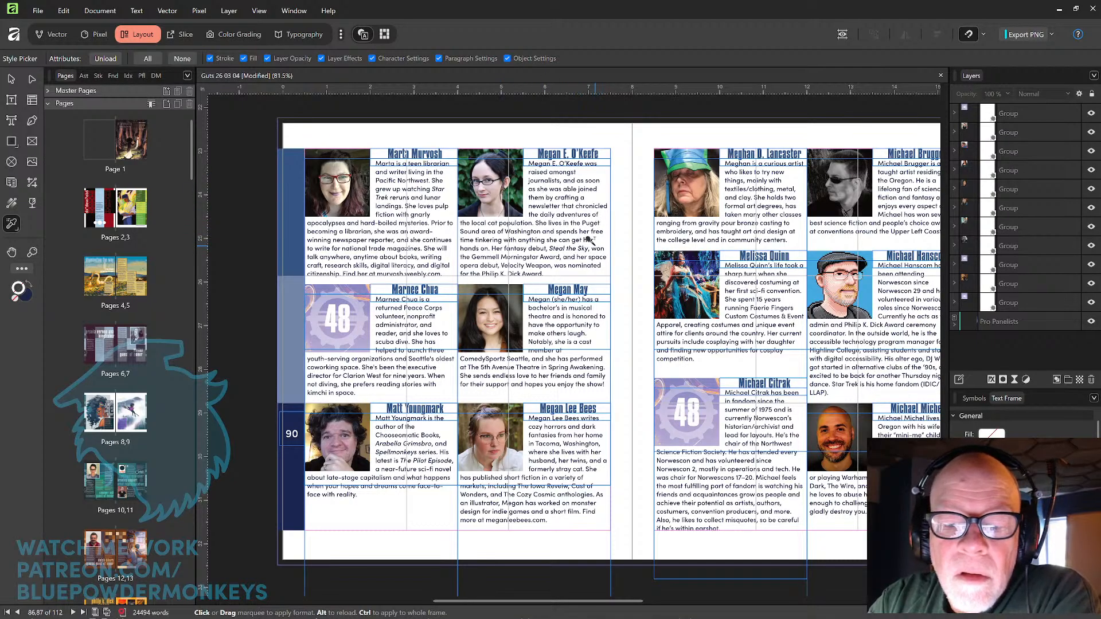
click(512, 264)
click(535, 264)
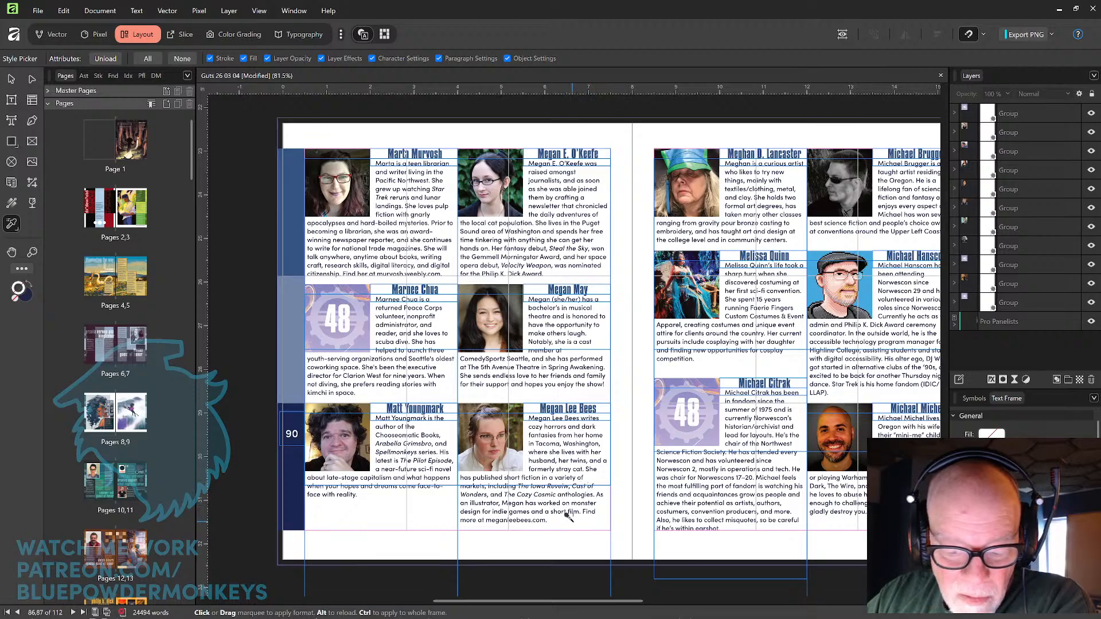
Italicize Warhammer, Dark, The Wire and Scavenger's Reign in the last bio of page 91's second column
key(space)
drag(680, 412, 607, 425)
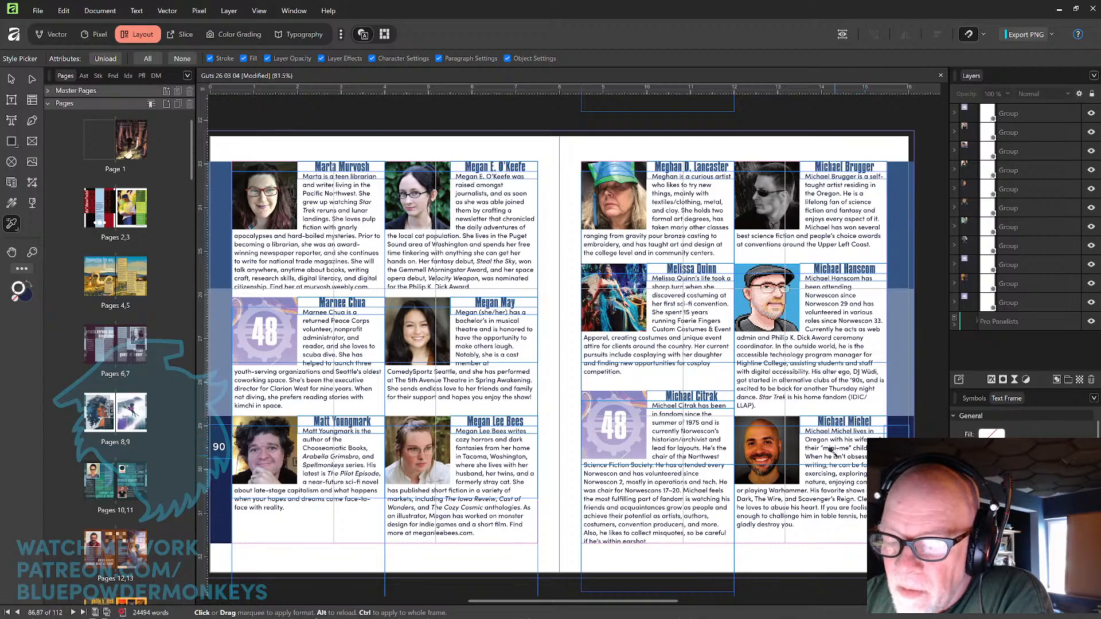
click(791, 490)
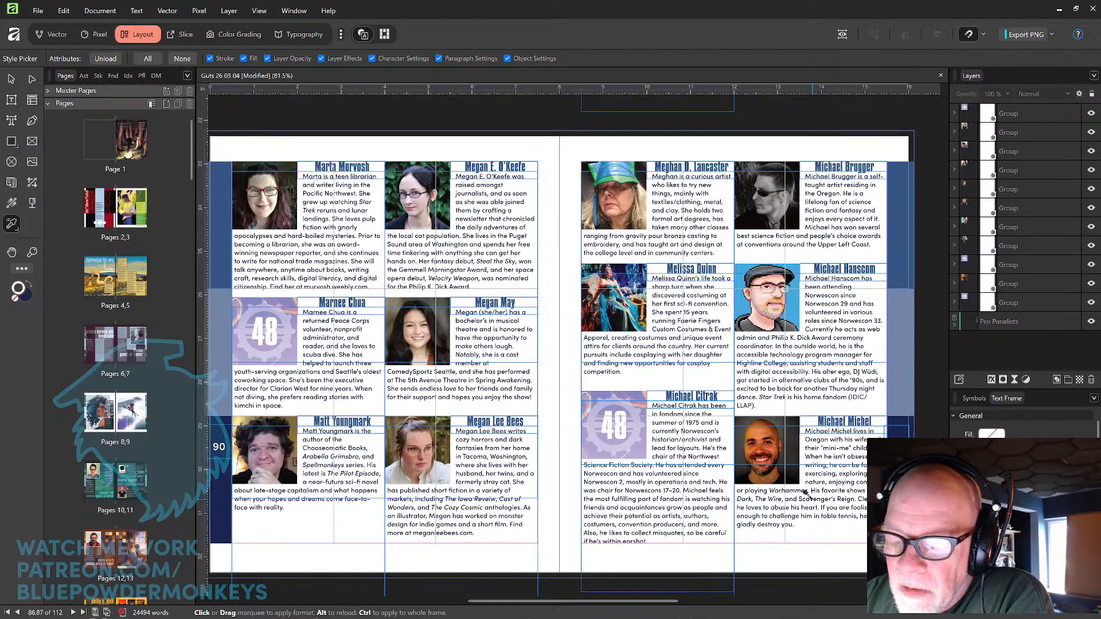
drag(804, 498, 859, 500)
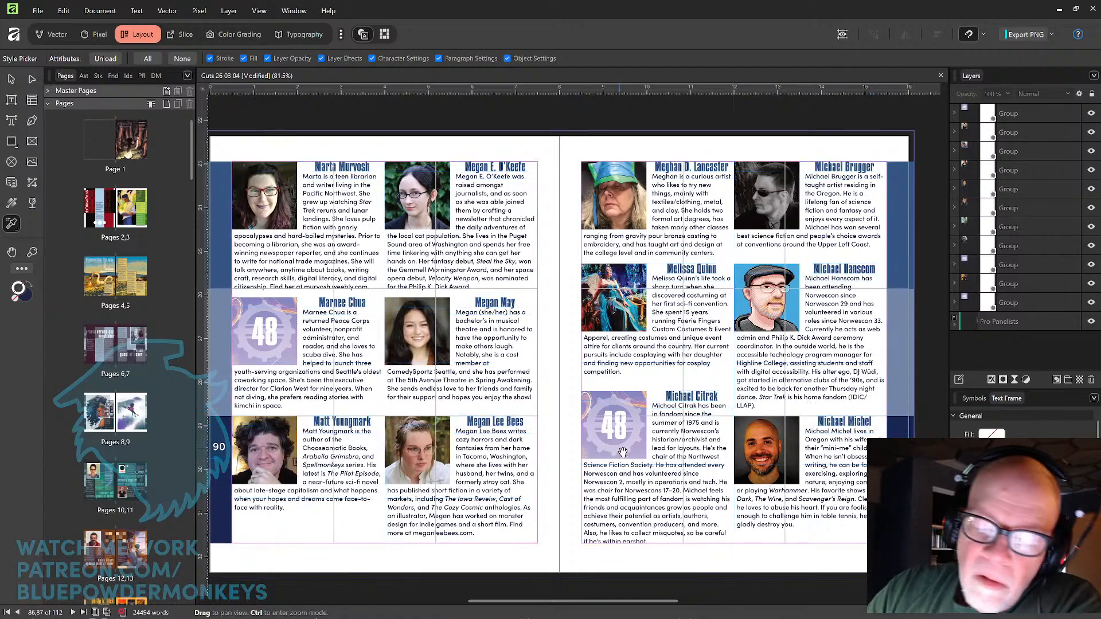
Remove the extra space in "Trans theology" in the last bio of page 92's second column
scroll(625, 453, down, 5)
scroll(629, 415, down, 4)
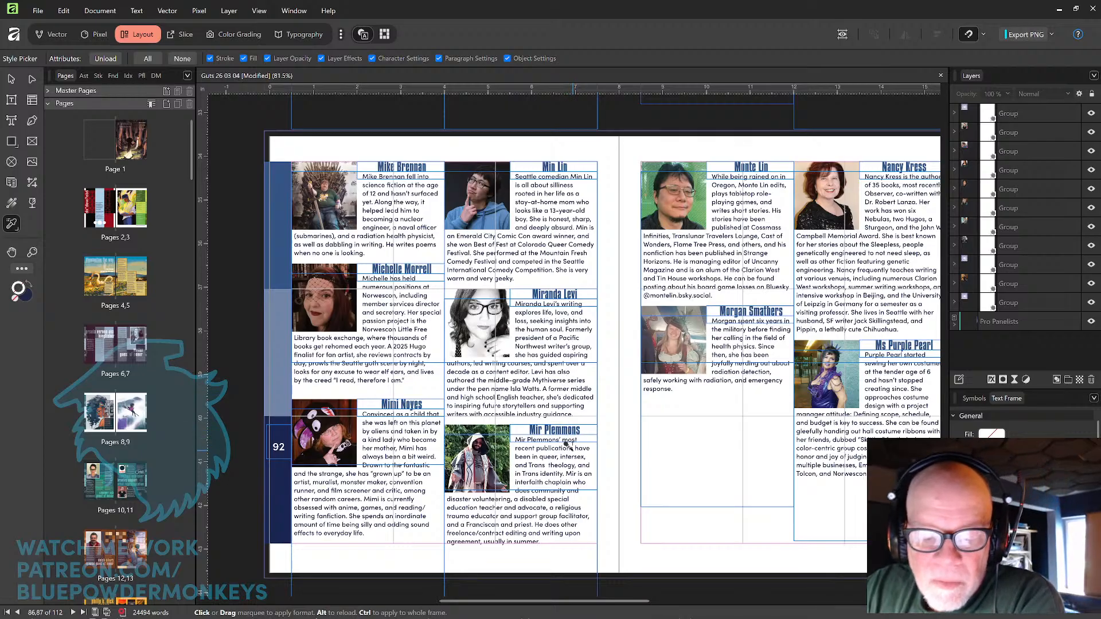
click(13, 101)
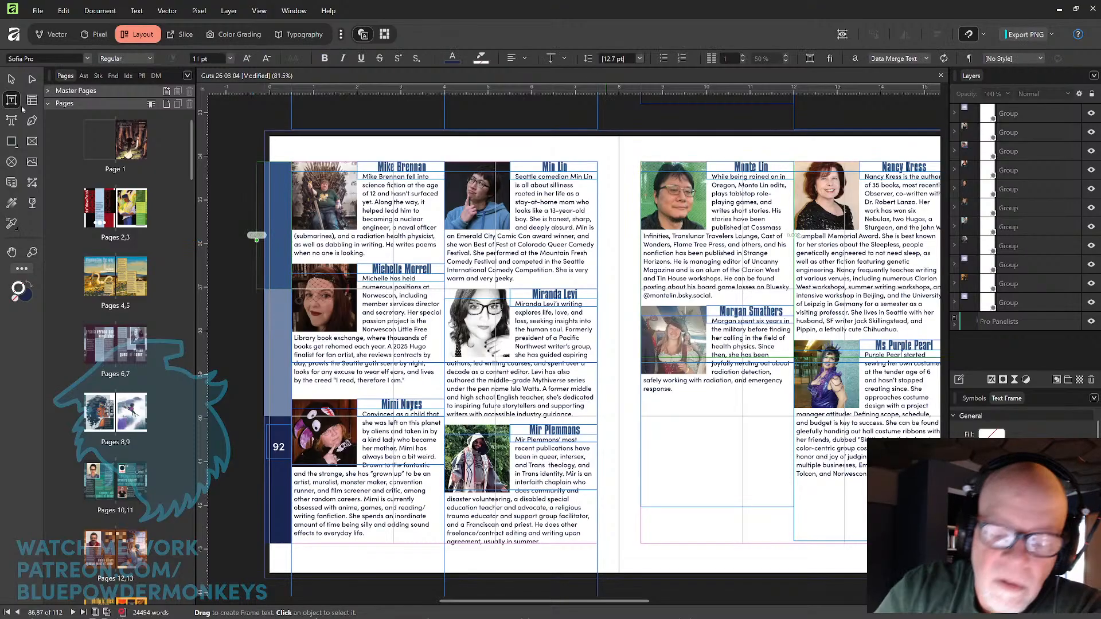
click(549, 466)
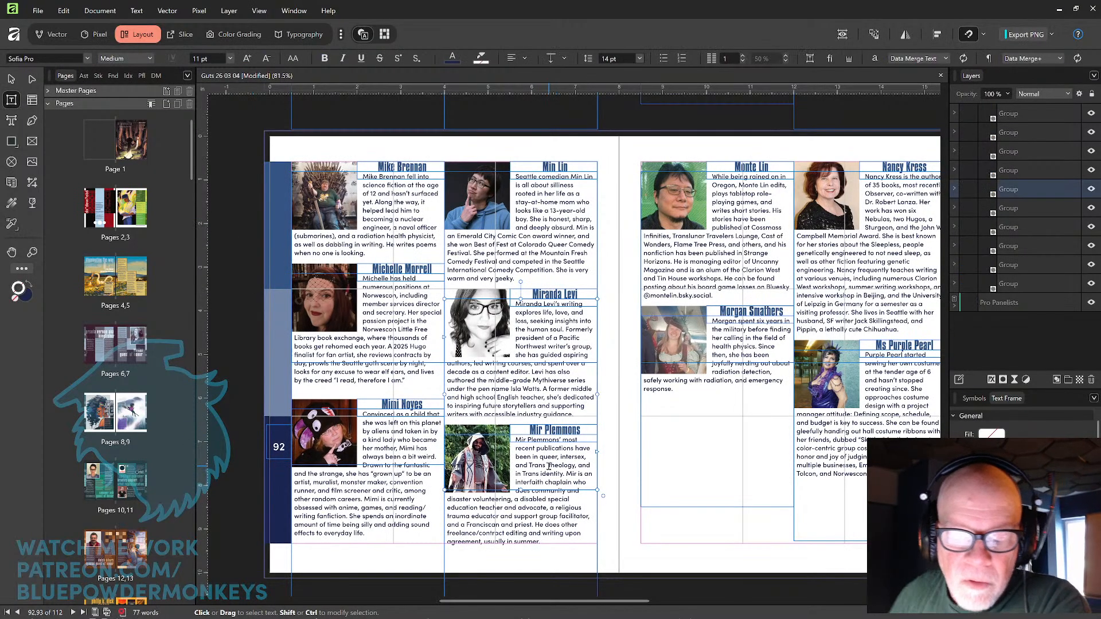
click(546, 497)
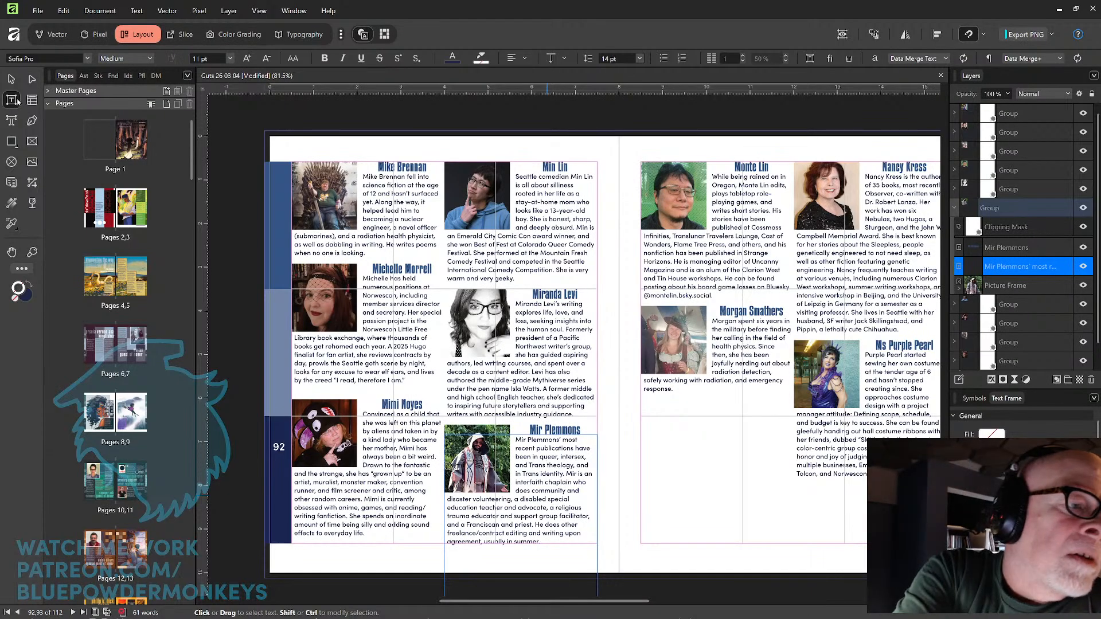
Italicize Cossmass Infinities, Translunar Travelers Lounge, Cast of Wonders, Flame Tree Press, Strange Horizons and Uncanny Magazine in page 93's first bio
click(12, 224)
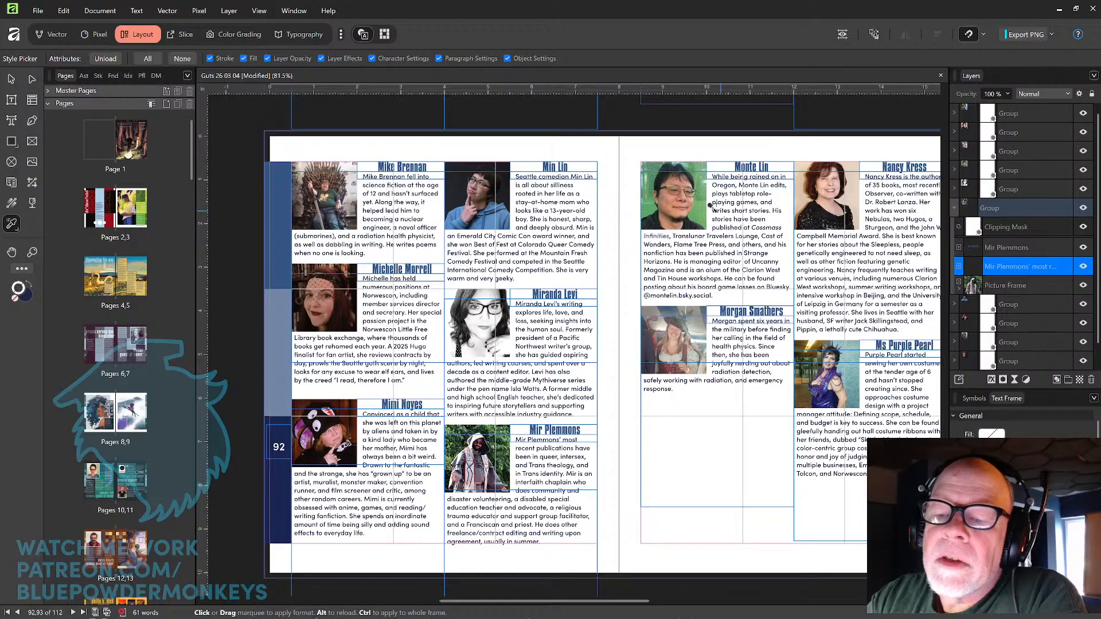
drag(642, 232, 706, 239)
click(720, 235)
click(747, 235)
click(772, 234)
click(780, 235)
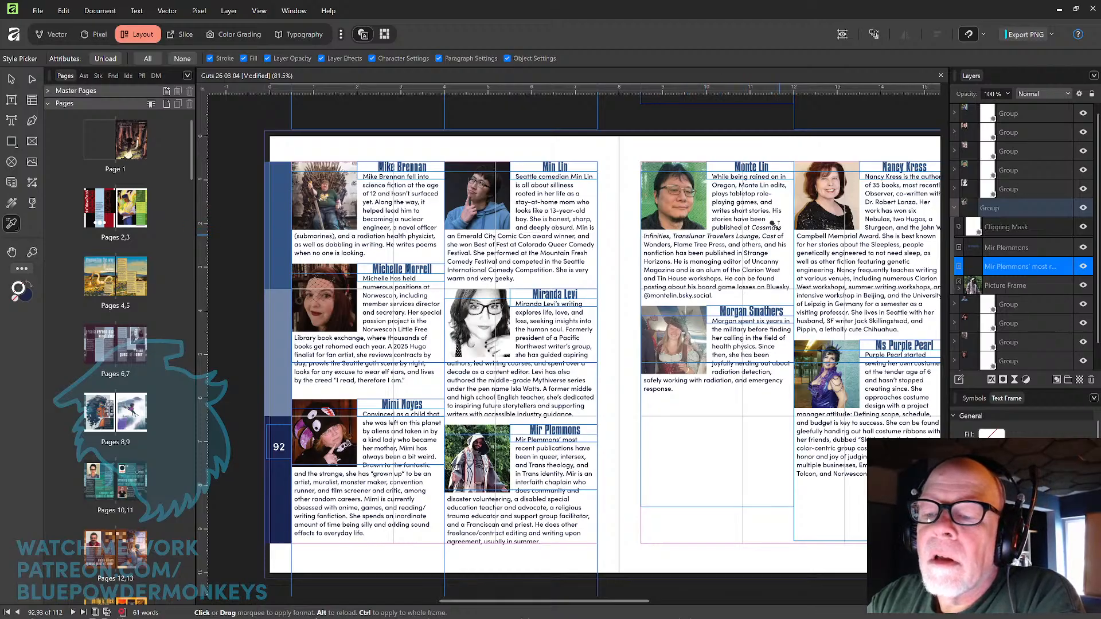
click(655, 244)
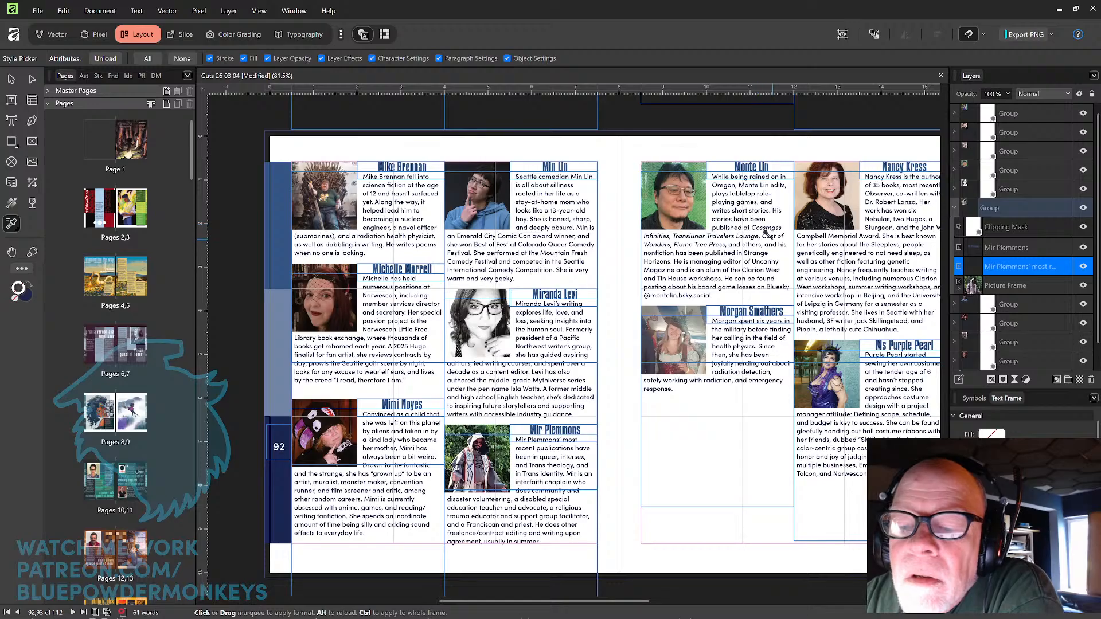
drag(745, 253, 668, 261)
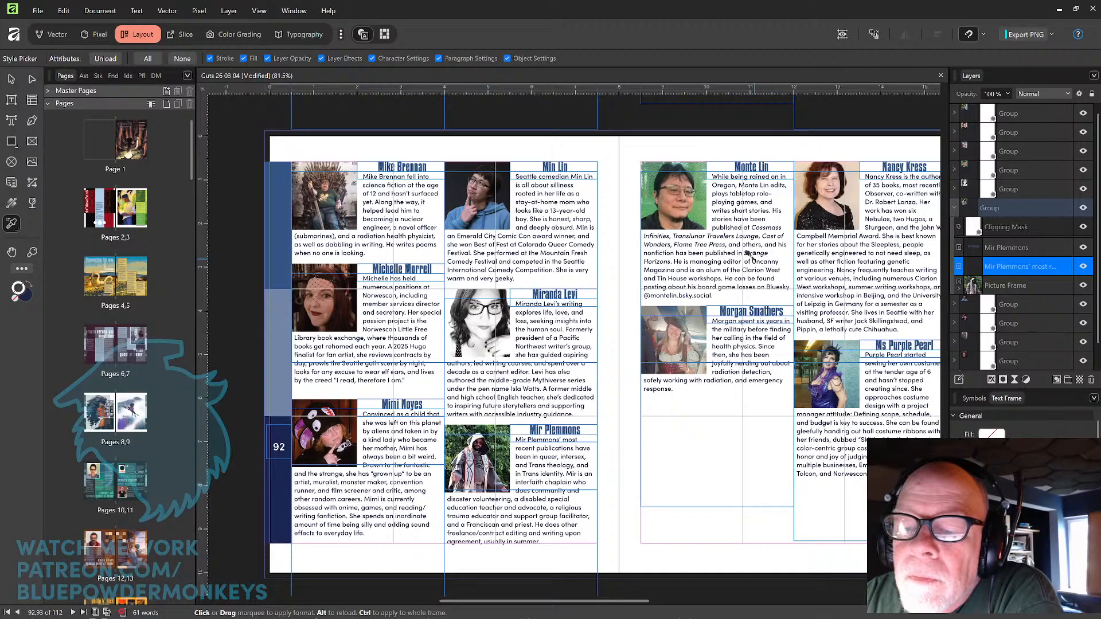
drag(778, 258, 654, 269)
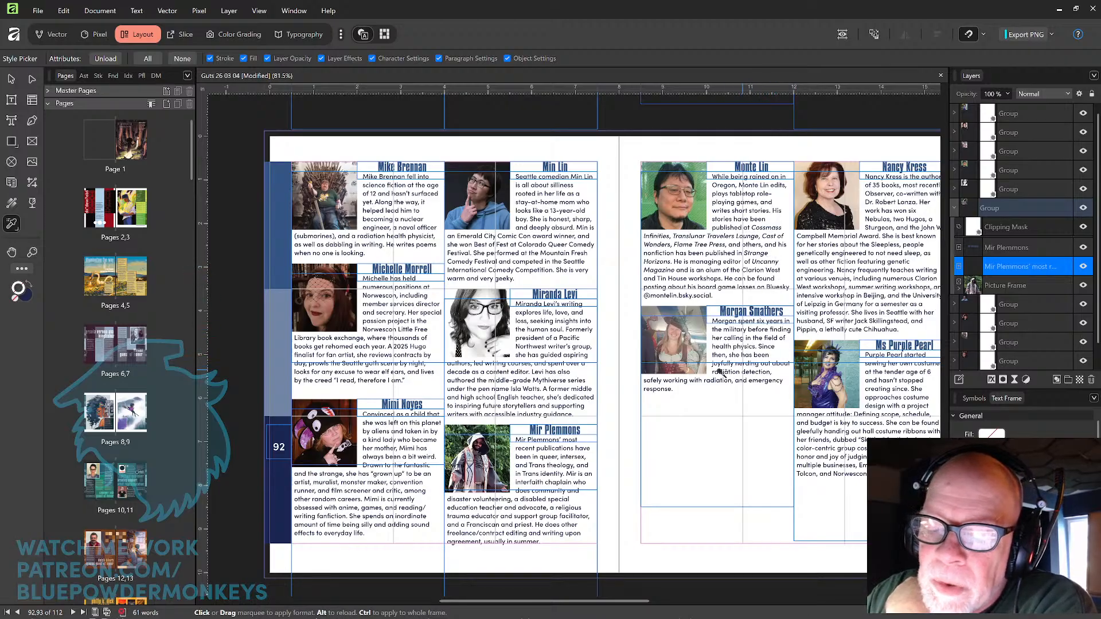
Italicize the novel title Listen to Your Sister in the second bio of page 94's first column
key(space)
drag(822, 290, 775, 297)
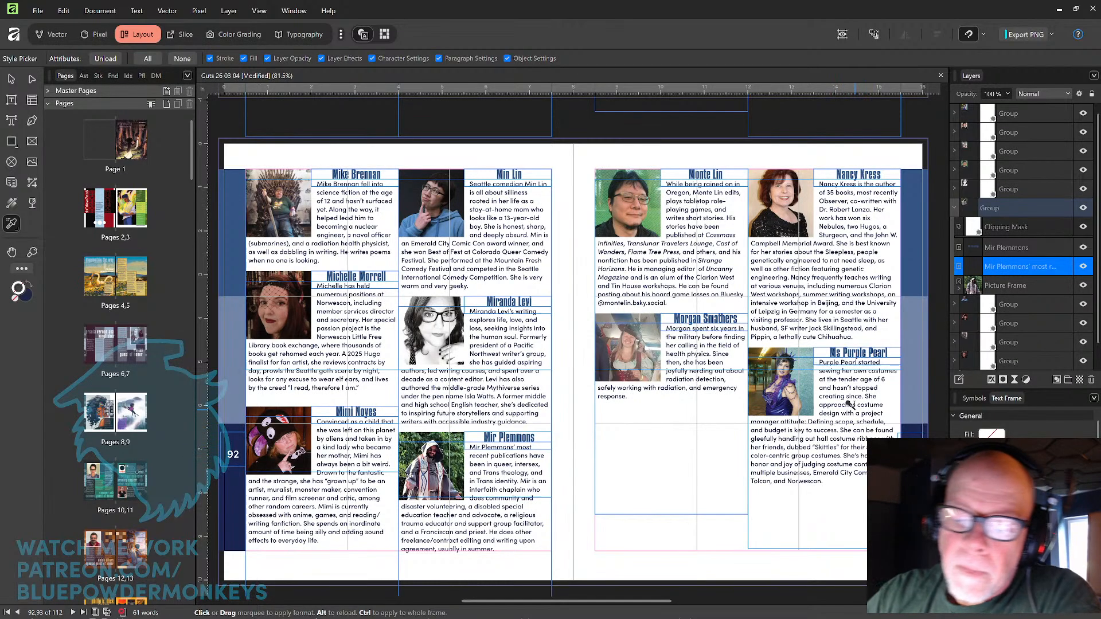
scroll(576, 355, down, 4)
scroll(579, 428, down, 7)
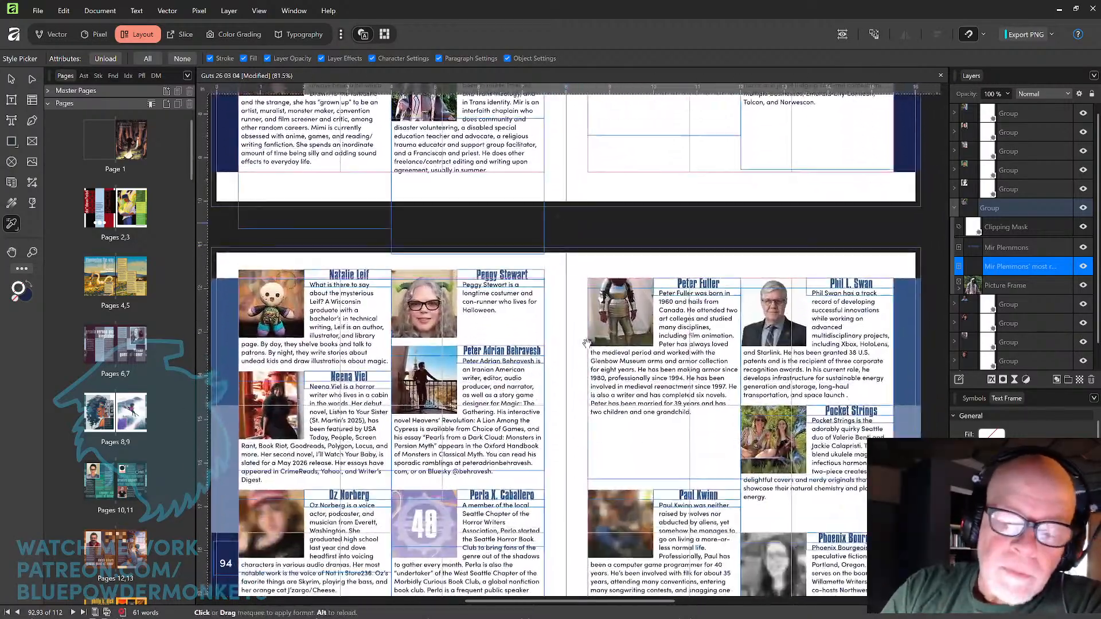
scroll(605, 288, up, 2)
mouse_move(607, 288)
mouse_down()
mouse_move(601, 271)
mouse_move(587, 287)
mouse_up()
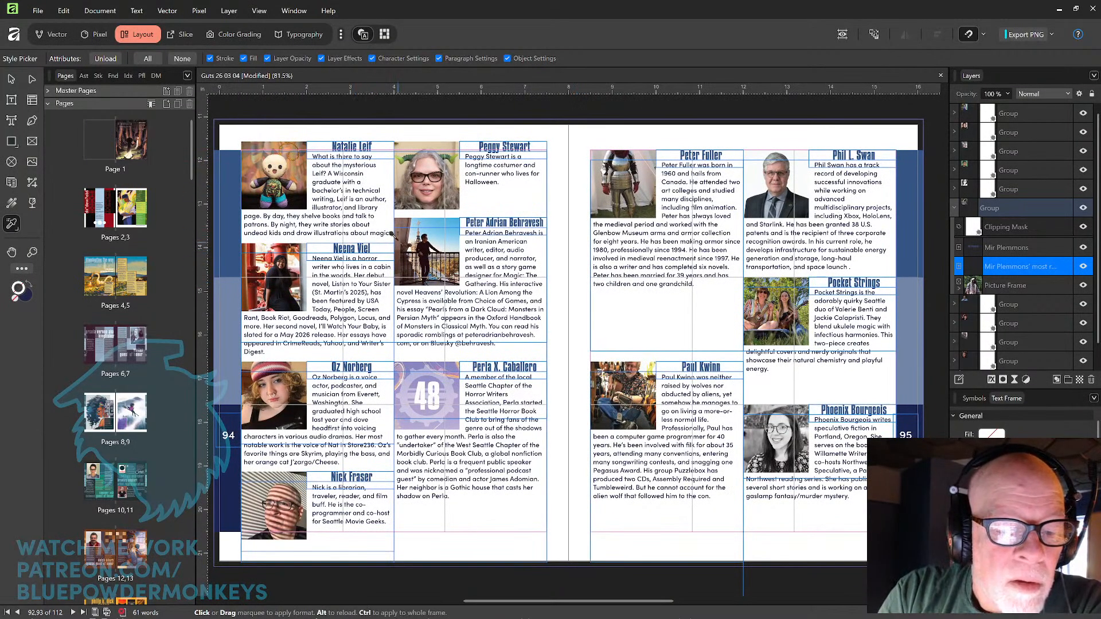
click(339, 281)
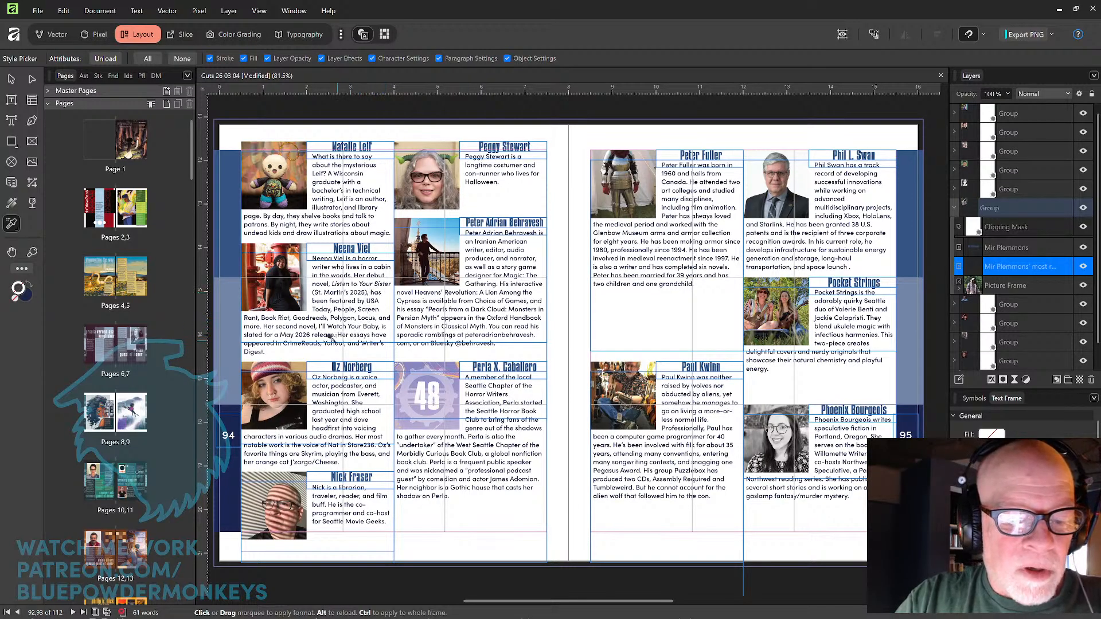
Italicize USA Today, People, Screen Rant, Book Riot, Goodreads, Polygon, Locus and I'll Watch Your Baby in the second bio of page 94's first column
click(373, 301)
click(323, 309)
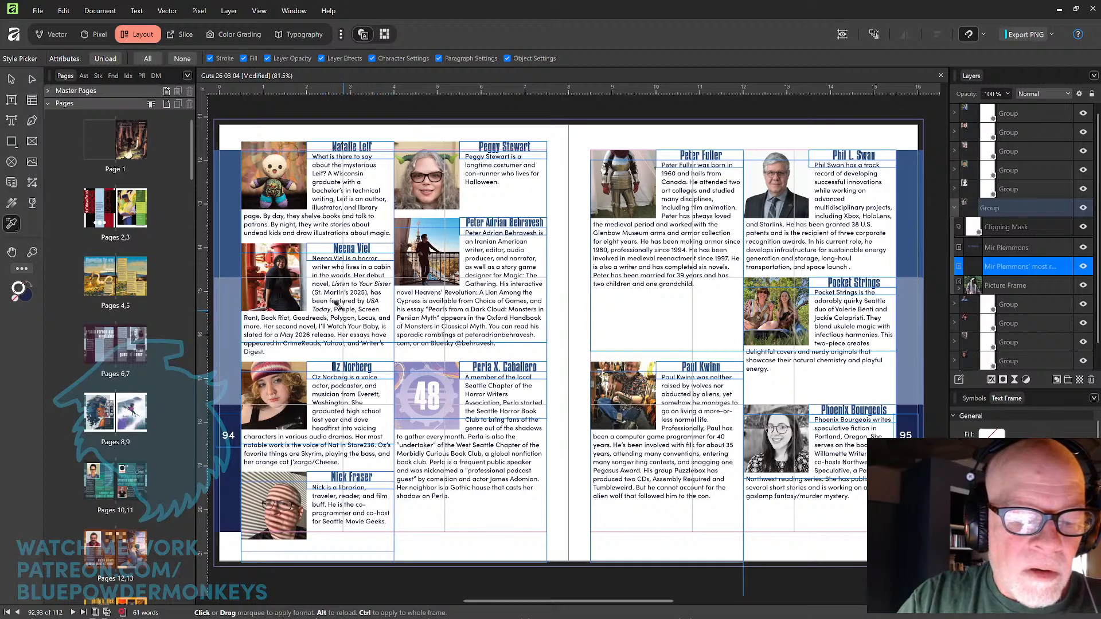
click(361, 309)
click(248, 317)
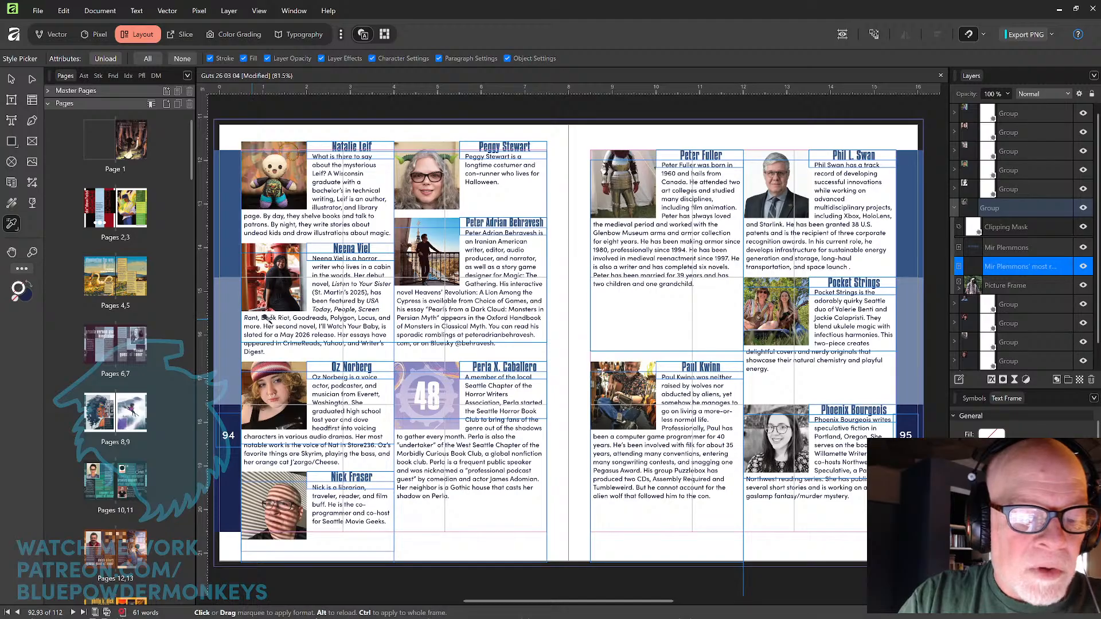
click(271, 317)
click(285, 318)
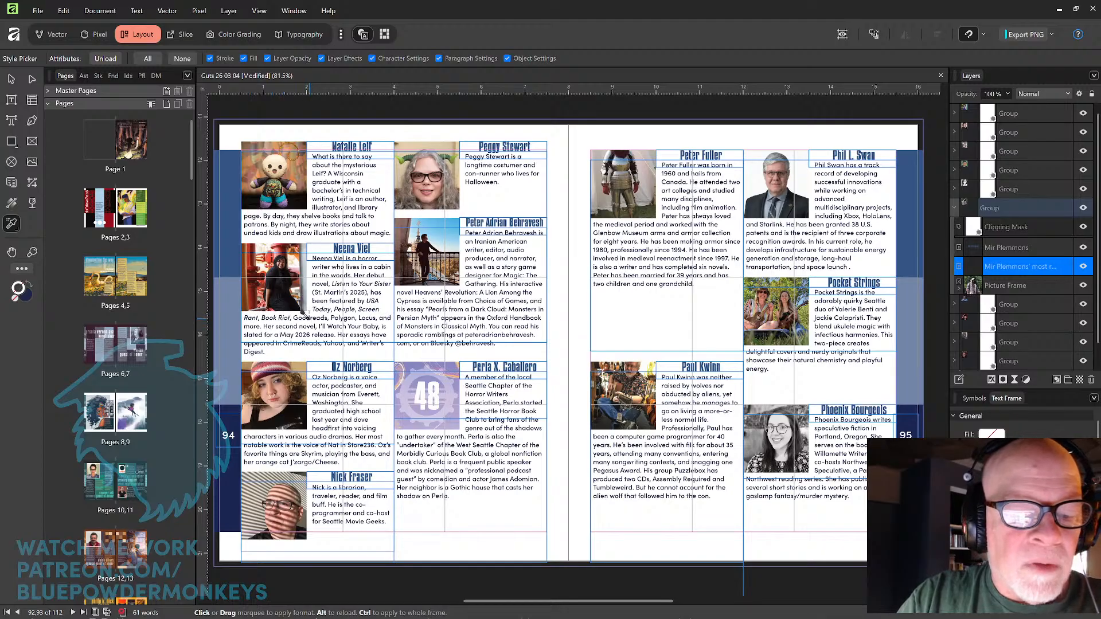
click(312, 317)
click(339, 317)
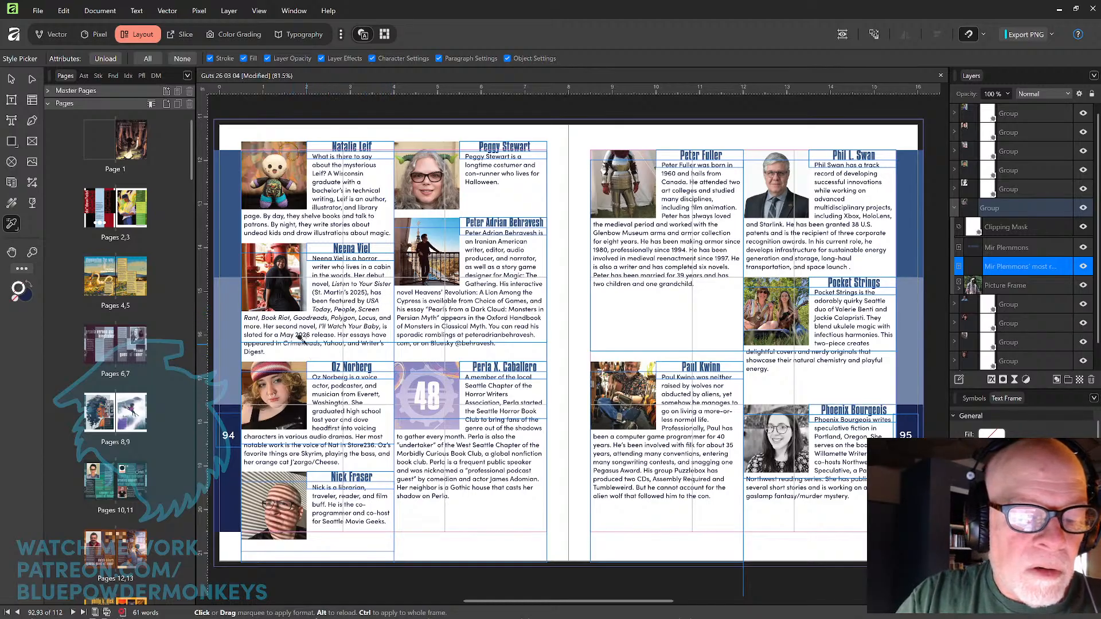
Italicize CrimeReads, Yahoo and Writer's Digest at the end of page 94's second bio, and Skyrim in the bio below it
click(331, 343)
click(367, 343)
click(252, 352)
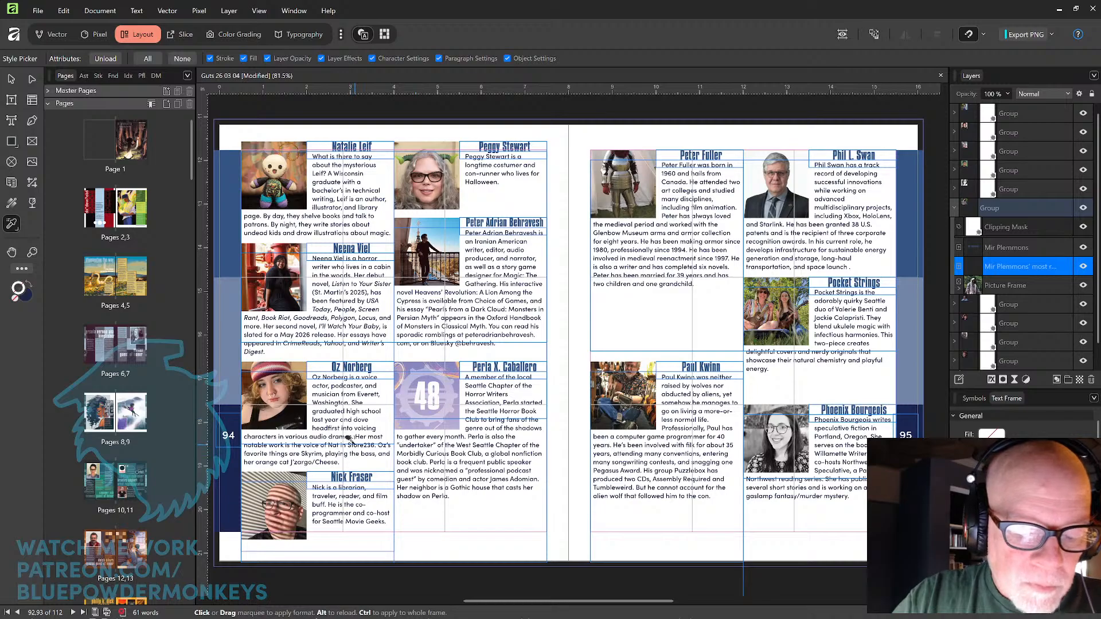
click(313, 454)
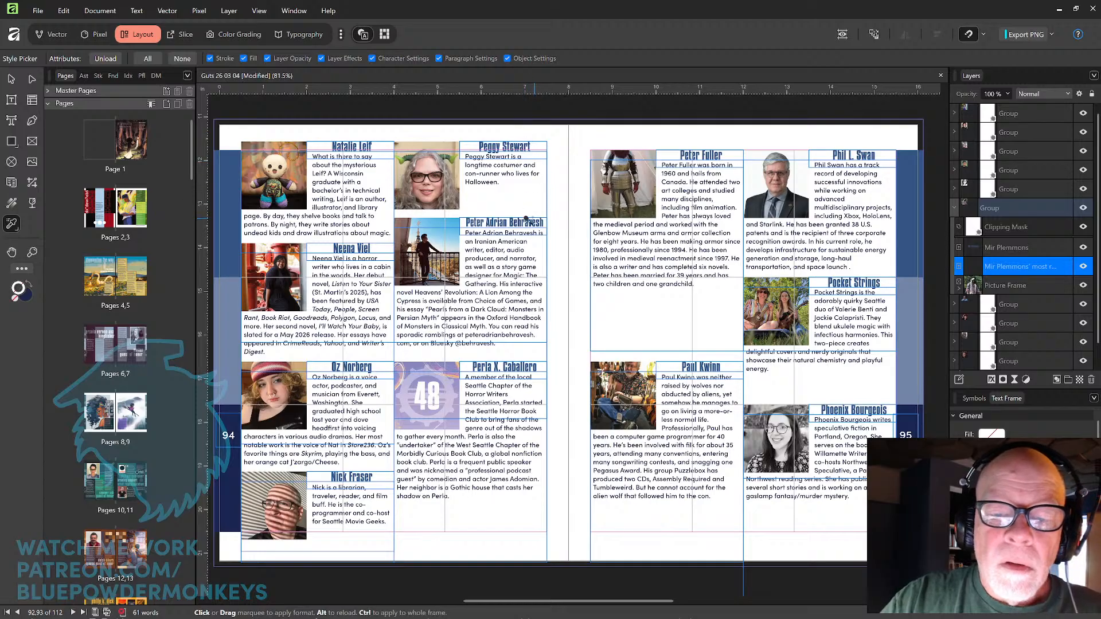
Italicize Magic: The Gathering and Heavens' Revolution: A Lion Among the Cypress in the second bio of page 94's second column
click(510, 274)
click(532, 274)
click(484, 283)
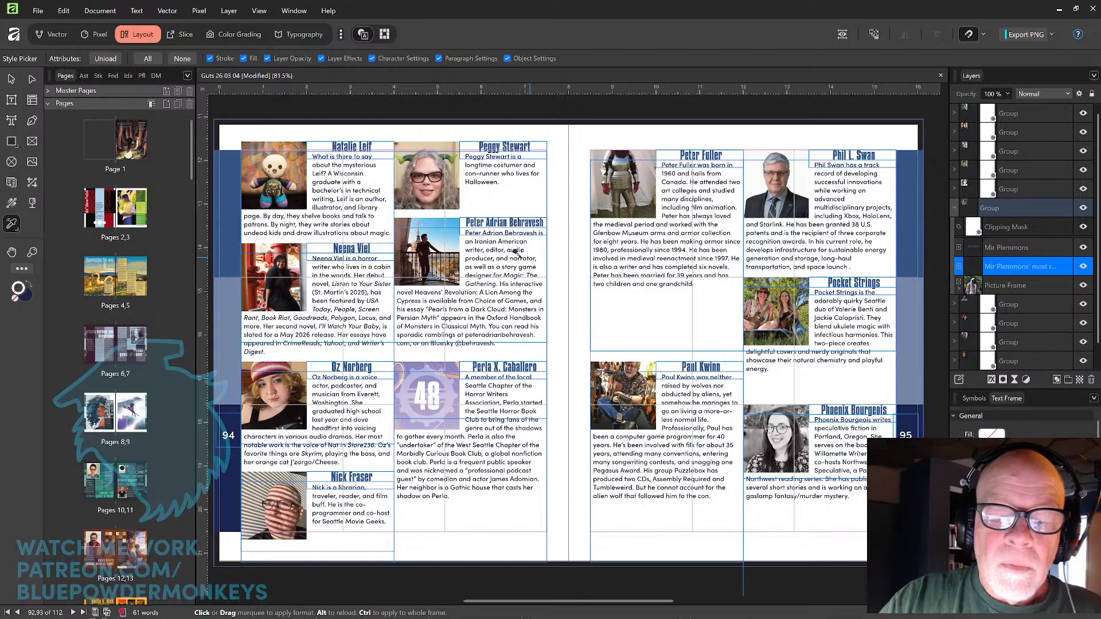
click(436, 291)
click(457, 292)
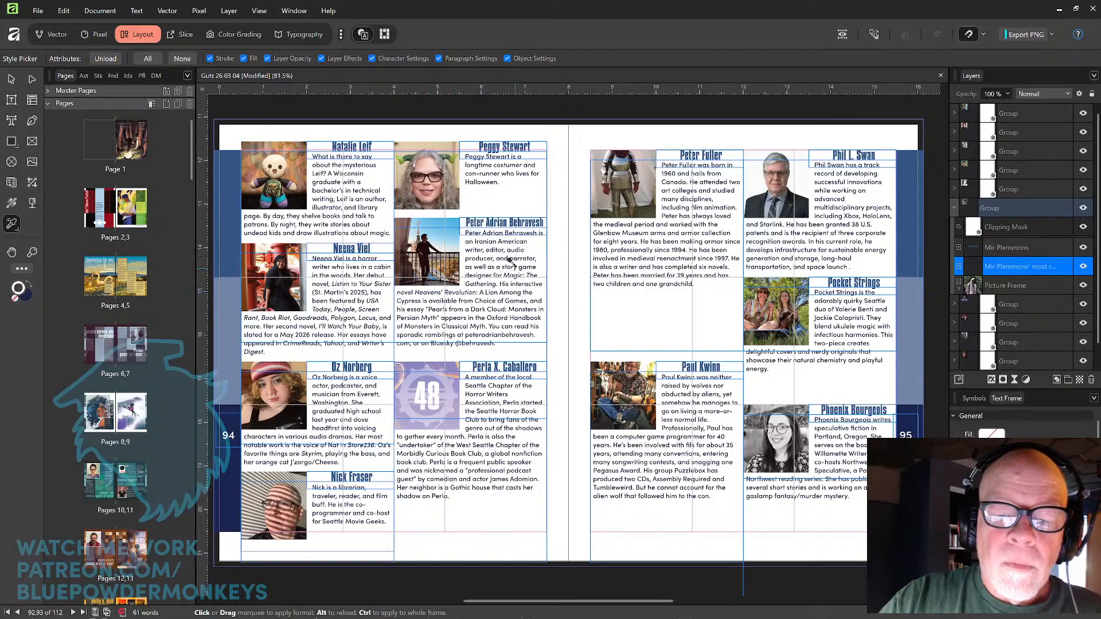
click(481, 292)
click(493, 293)
click(515, 293)
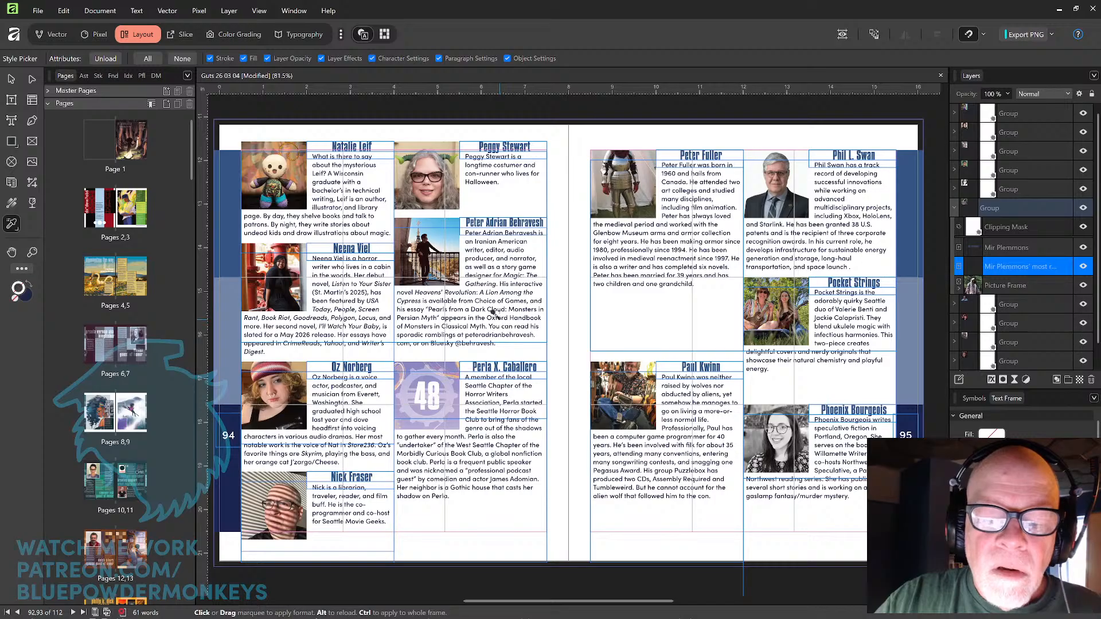
Italicize Oxford Handbook of Monsters in Classical Myth on page 94, and the CD titles Assembly Required and Tumbleweird on page 95
click(500, 316)
click(517, 316)
click(396, 325)
click(411, 325)
click(438, 326)
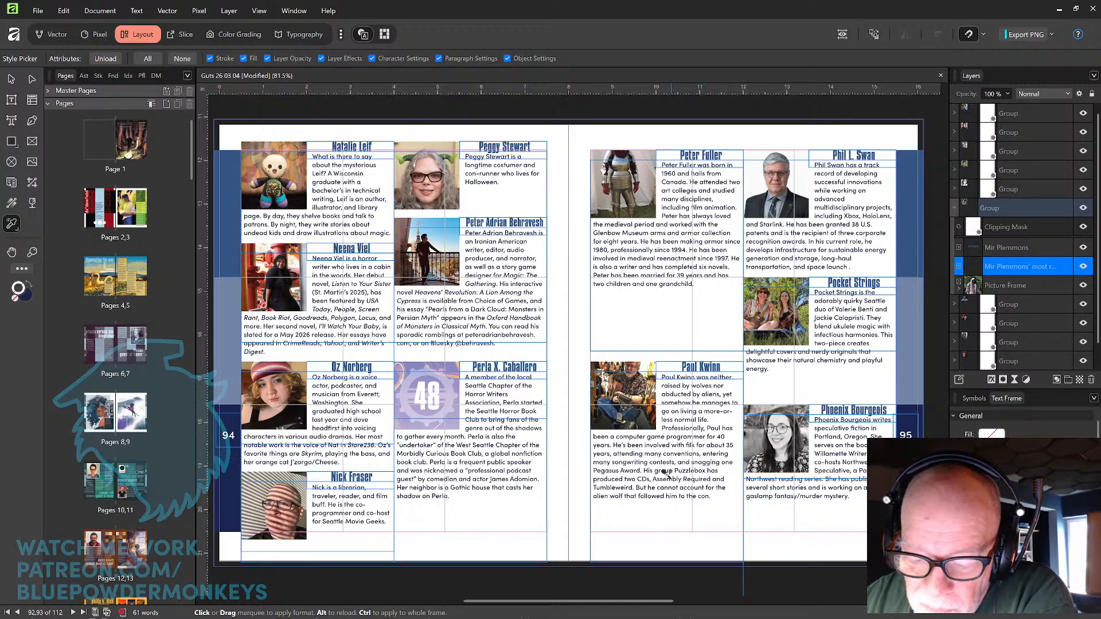
drag(654, 479, 709, 480)
click(609, 485)
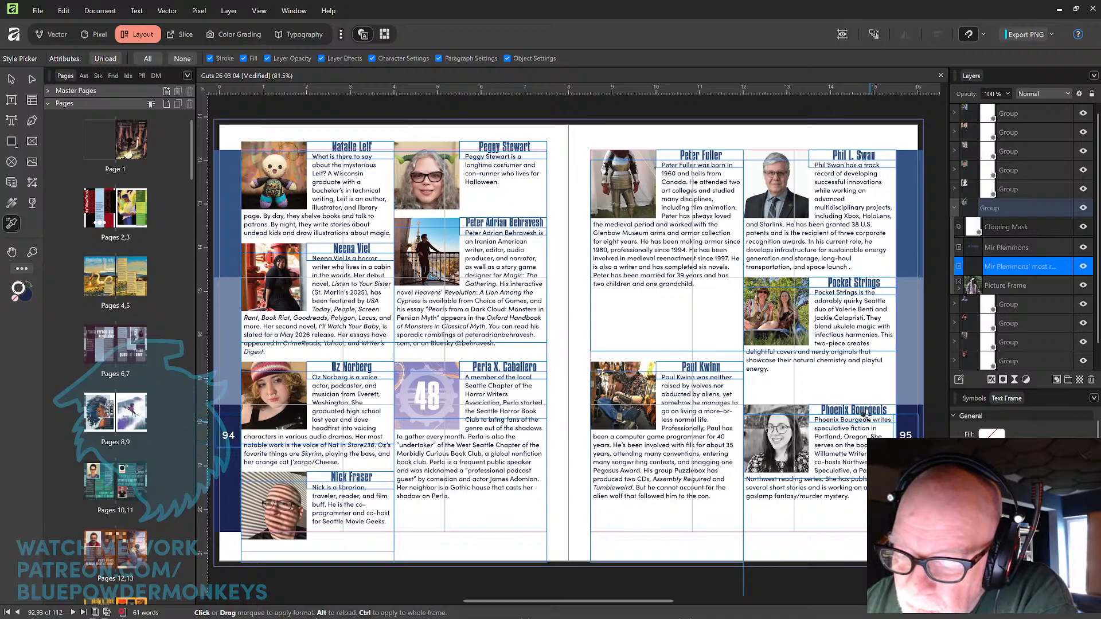
Italicize CSz, Unexpected Productions, Jet City, Second City, Annoyance Theatre and Upright Citizens Brigade in the first bio of page 96's first column
key(space)
scroll(800, 453, down, 10)
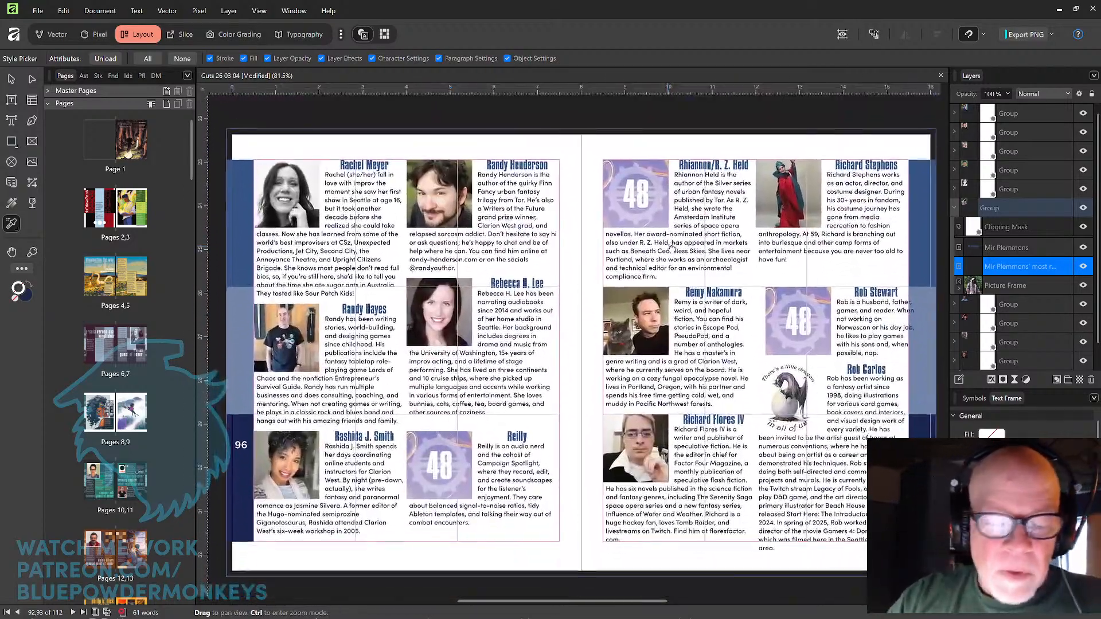
drag(671, 249, 680, 243)
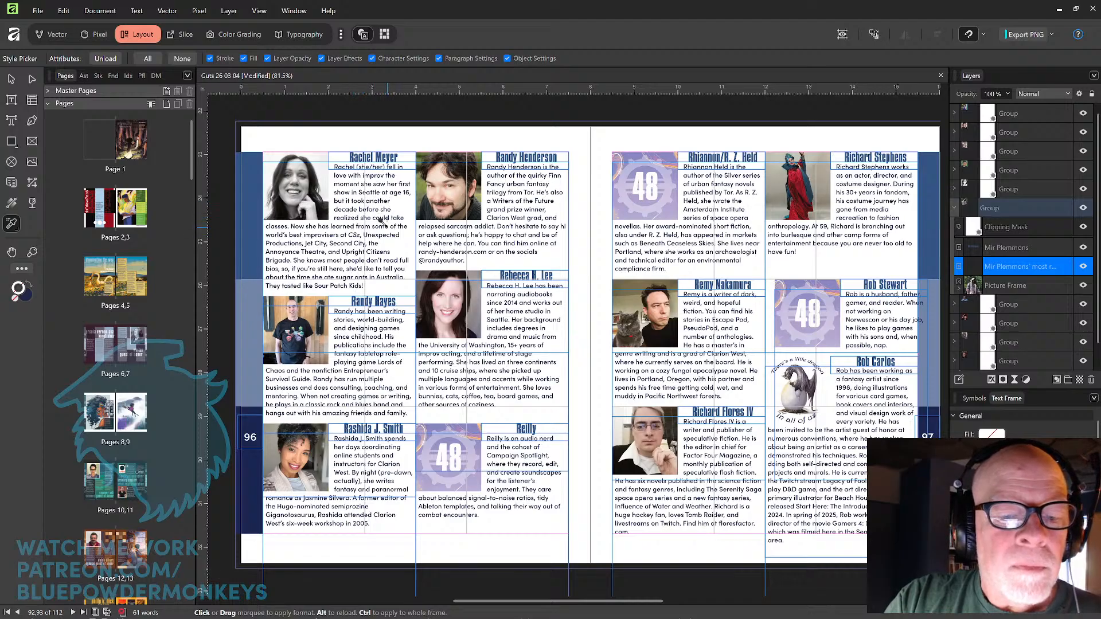
click(287, 242)
drag(311, 242, 366, 243)
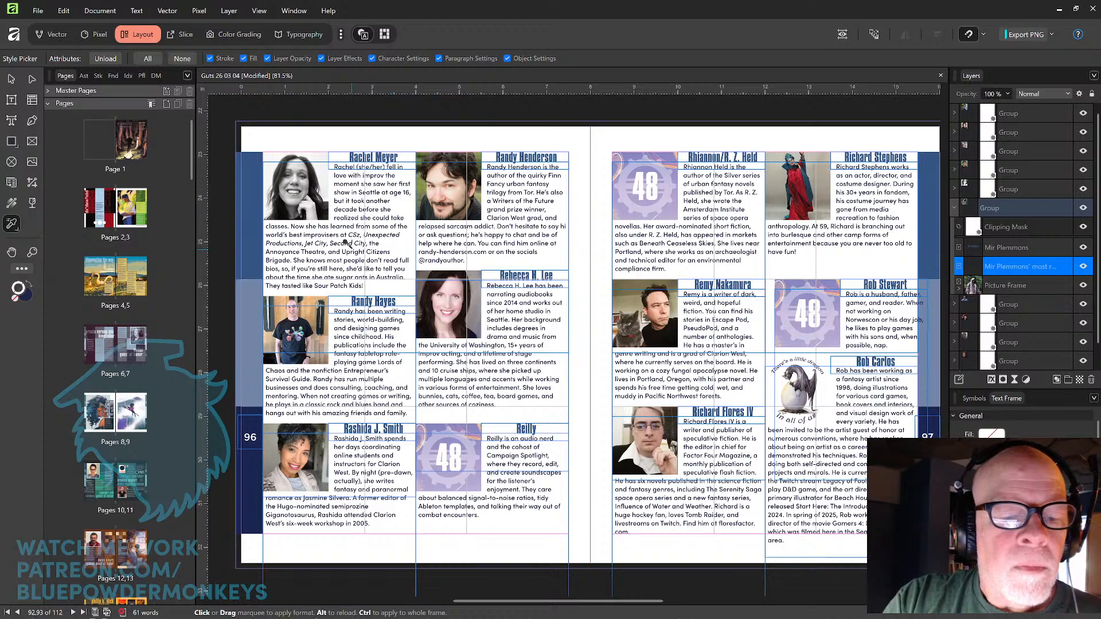
click(353, 251)
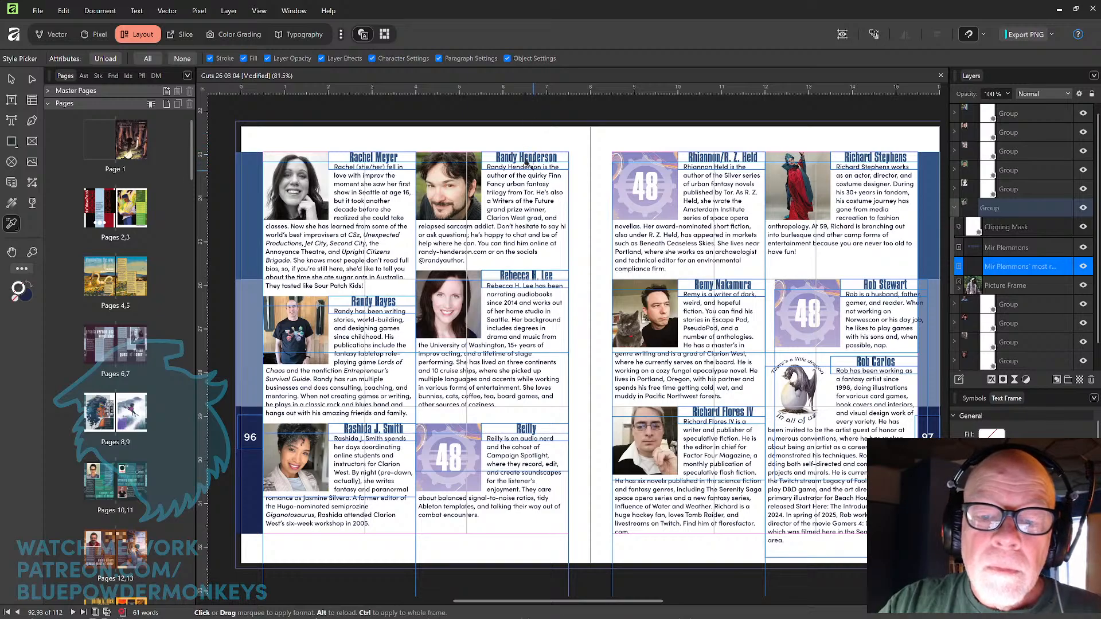
Italicize Finn Fancy on page 96, and Beneath Ceaseless Skies, The Serenity Saga and the title beginning Start Here on page 97
mouse_move(549, 176)
mouse_down()
mouse_move(497, 183)
mouse_move(548, 184)
mouse_up()
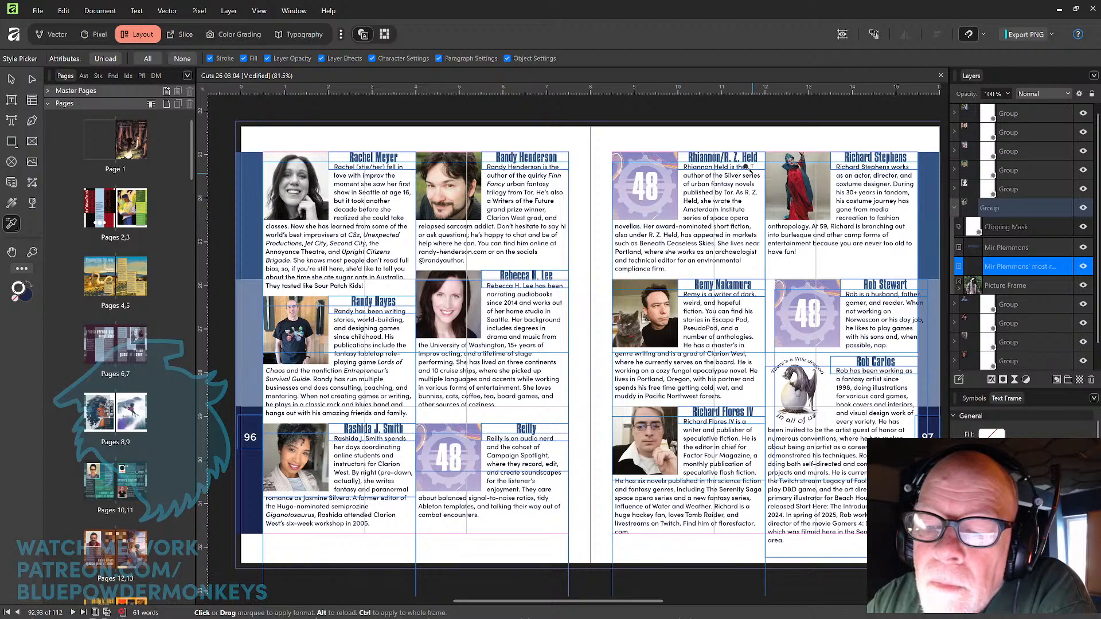
click(651, 241)
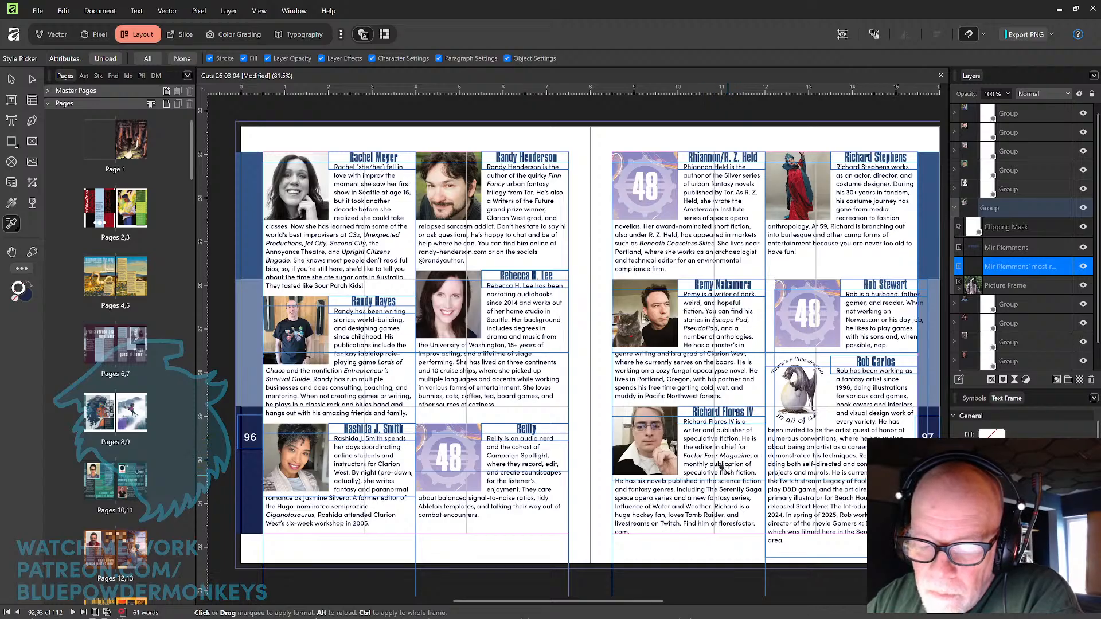
drag(713, 487, 730, 486)
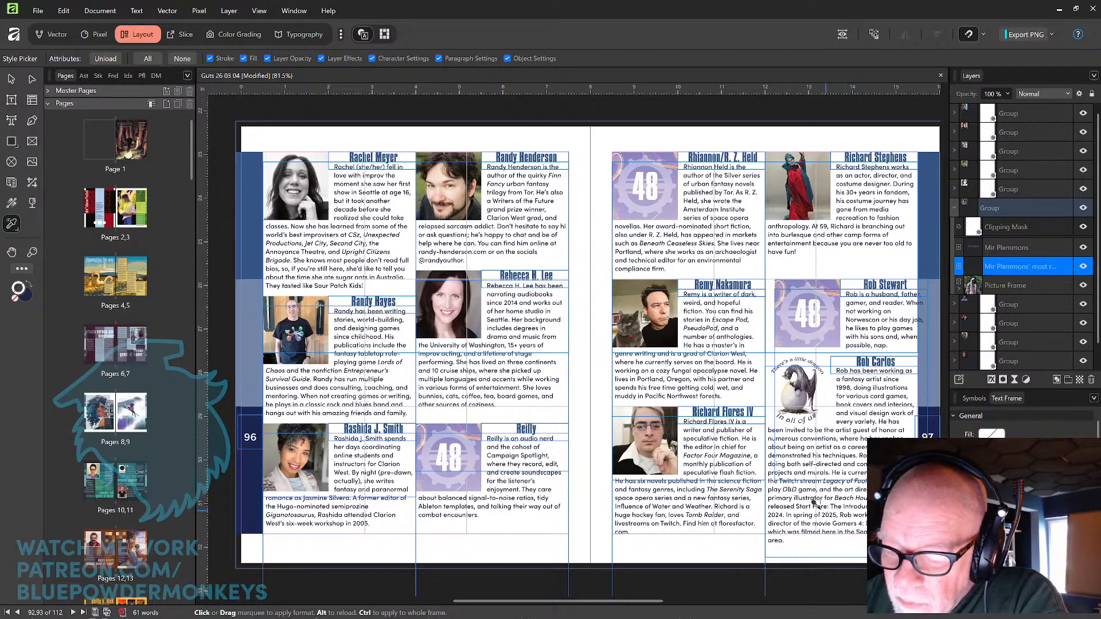
click(805, 506)
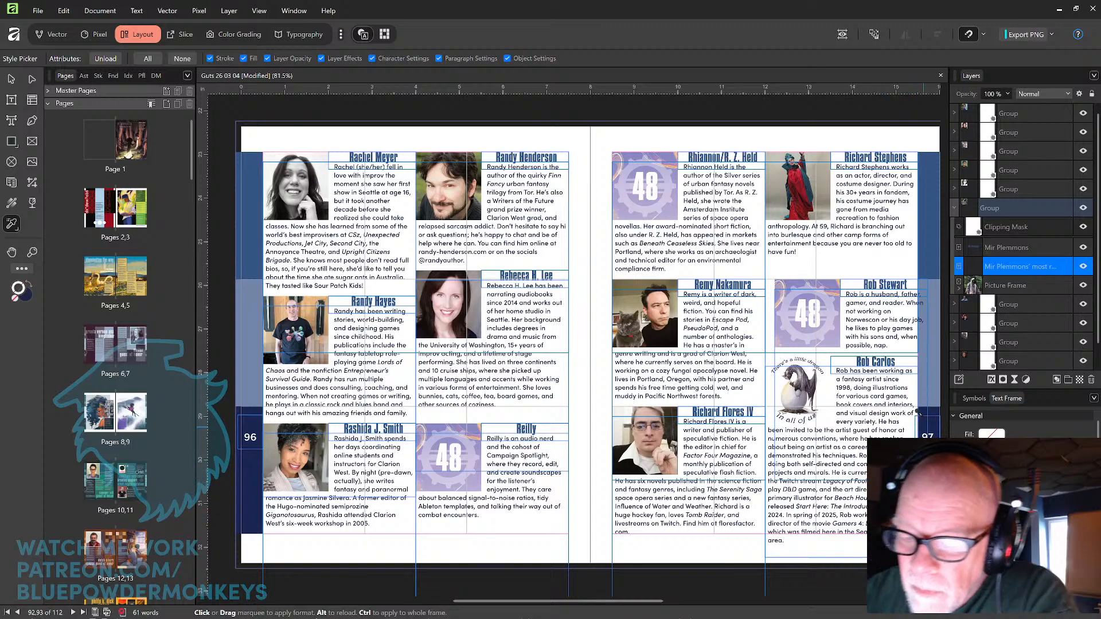
Italicize Attention Span Games in the first bio of page 98's first column
drag(639, 564, 731, 301)
drag(701, 355, 703, 224)
mouse_move(715, 334)
mouse_down()
mouse_move(692, 247)
mouse_move(702, 297)
mouse_move(723, 320)
mouse_up()
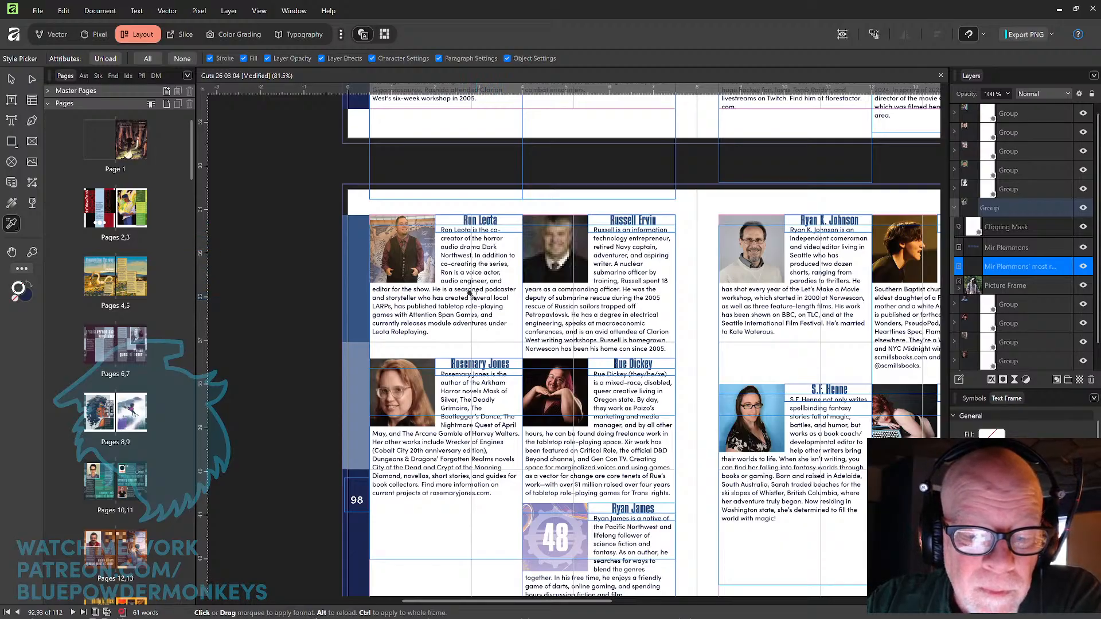
click(421, 315)
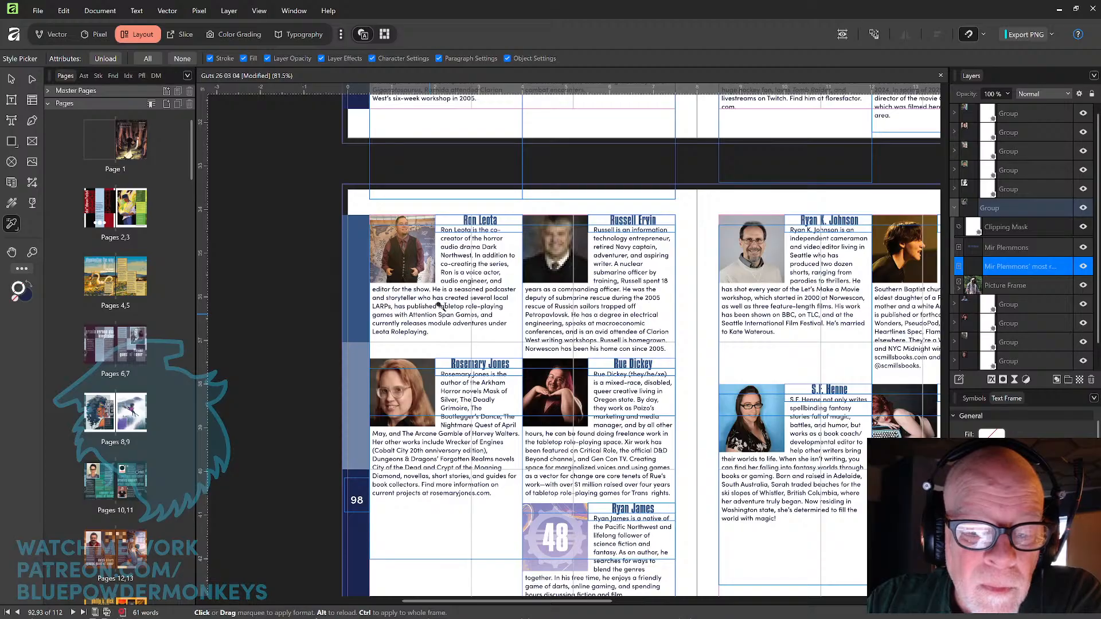
click(448, 313)
click(465, 314)
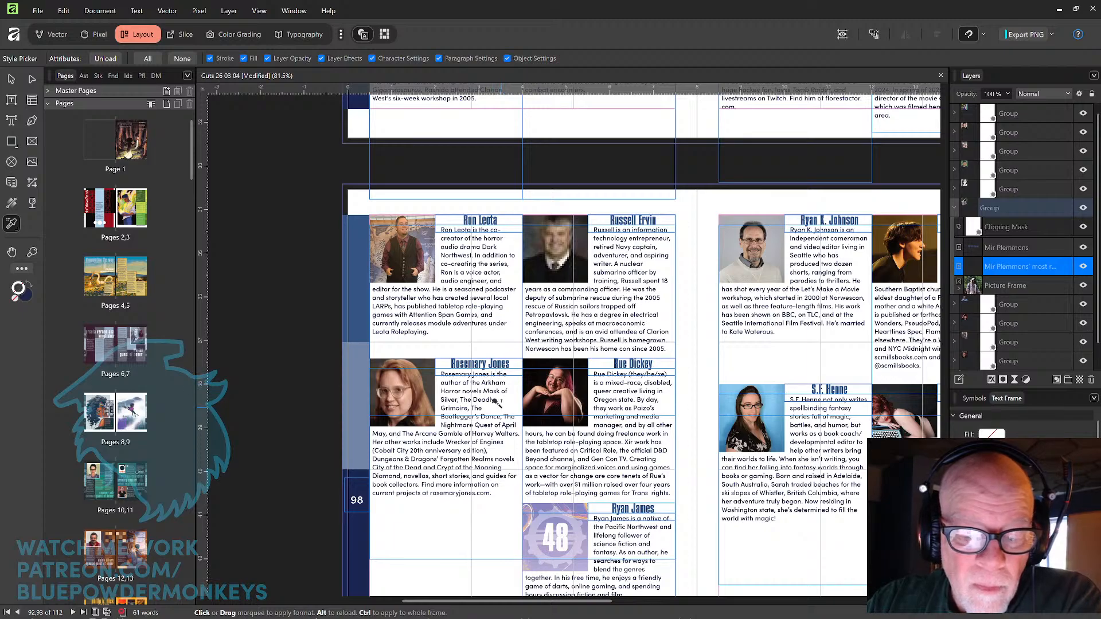
Italicize Mask of Silver, The Deadly Grimoire and The Bootlegger's Dance in the second bio of page 98's first column
drag(483, 391, 508, 391)
click(450, 399)
click(468, 400)
click(484, 400)
click(453, 408)
click(475, 409)
click(480, 416)
click(488, 417)
Italicize The Nightmare Quest of April May and The Arcane Gamble of Harvey Walters in the second bio of page 98's first column
click(457, 425)
click(484, 425)
click(497, 425)
click(508, 425)
click(376, 434)
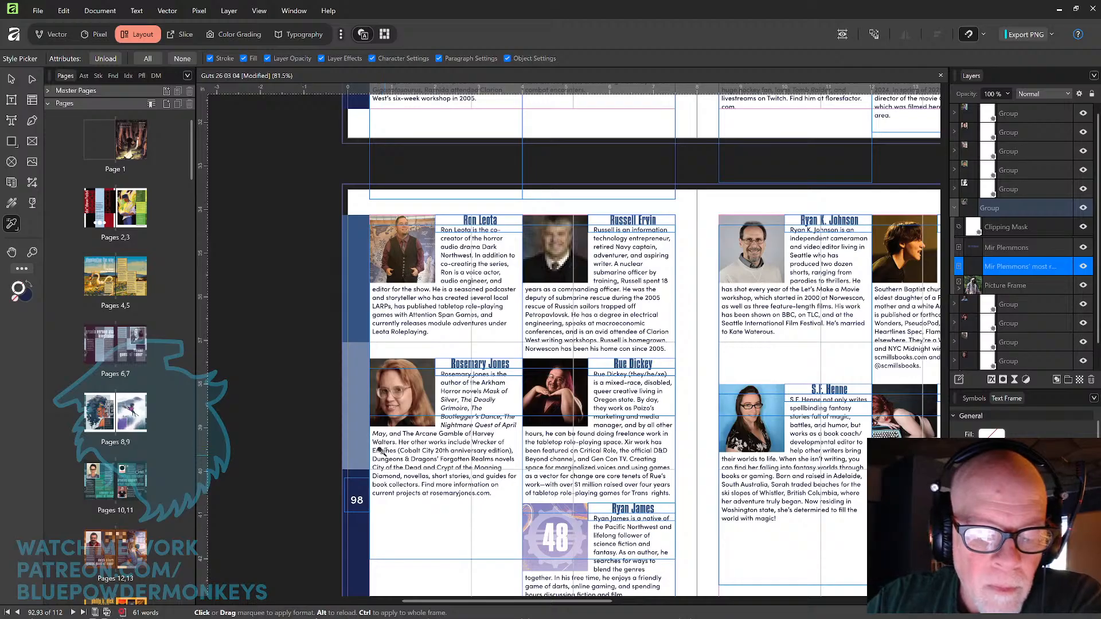
click(425, 434)
click(449, 434)
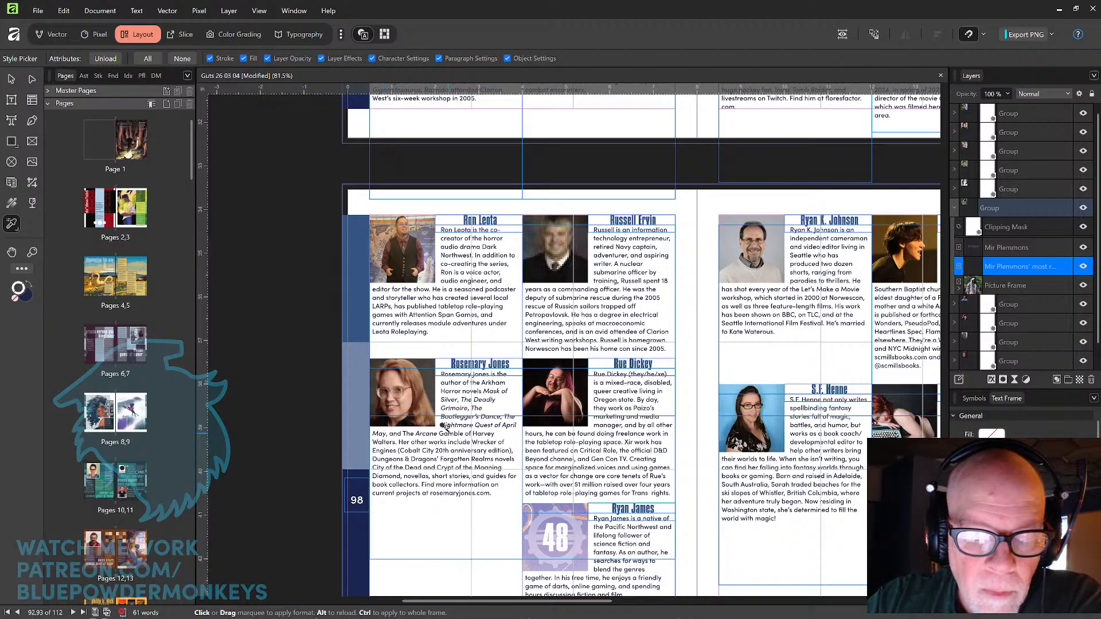
click(469, 433)
click(483, 434)
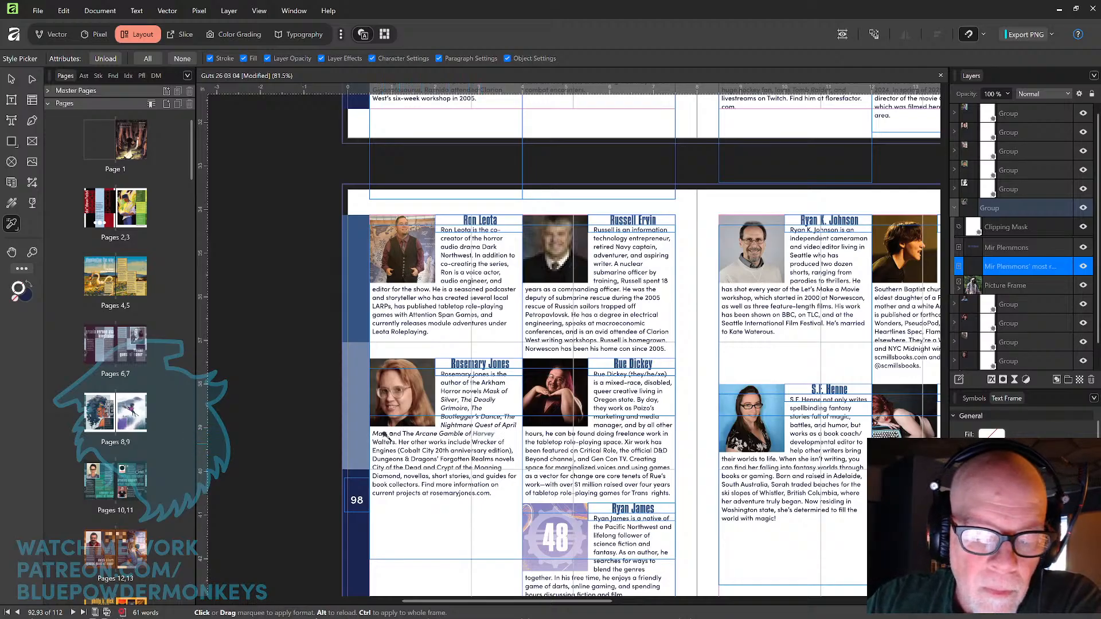
click(388, 443)
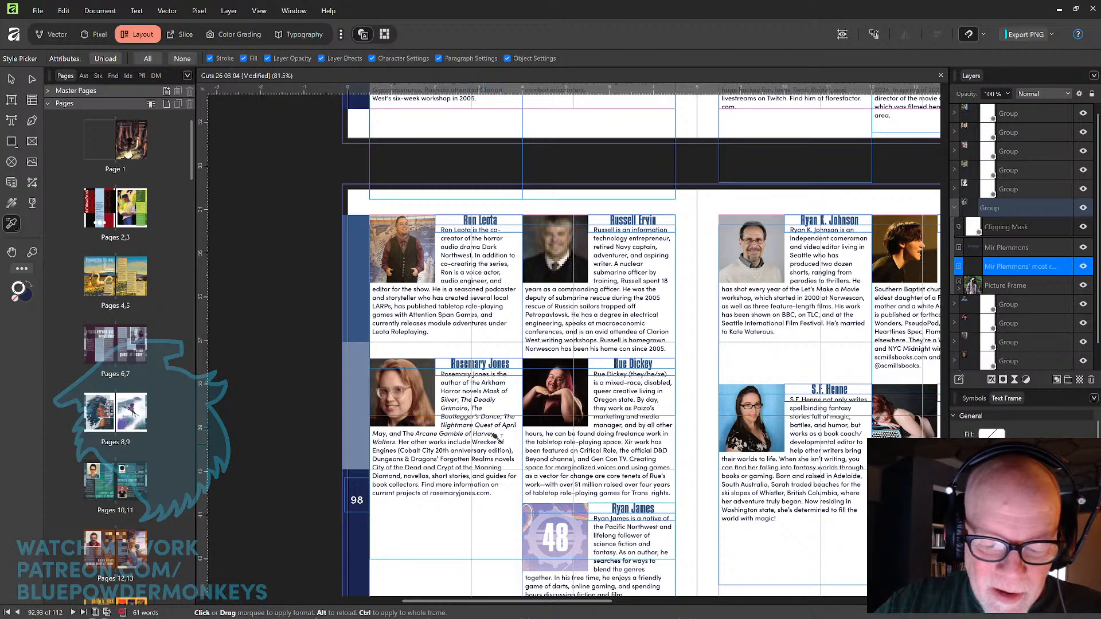
Italicize Wrecker of Engines and Dungeons & Dragons' Forgotten Realms in the second bio of page 98's first column
click(382, 451)
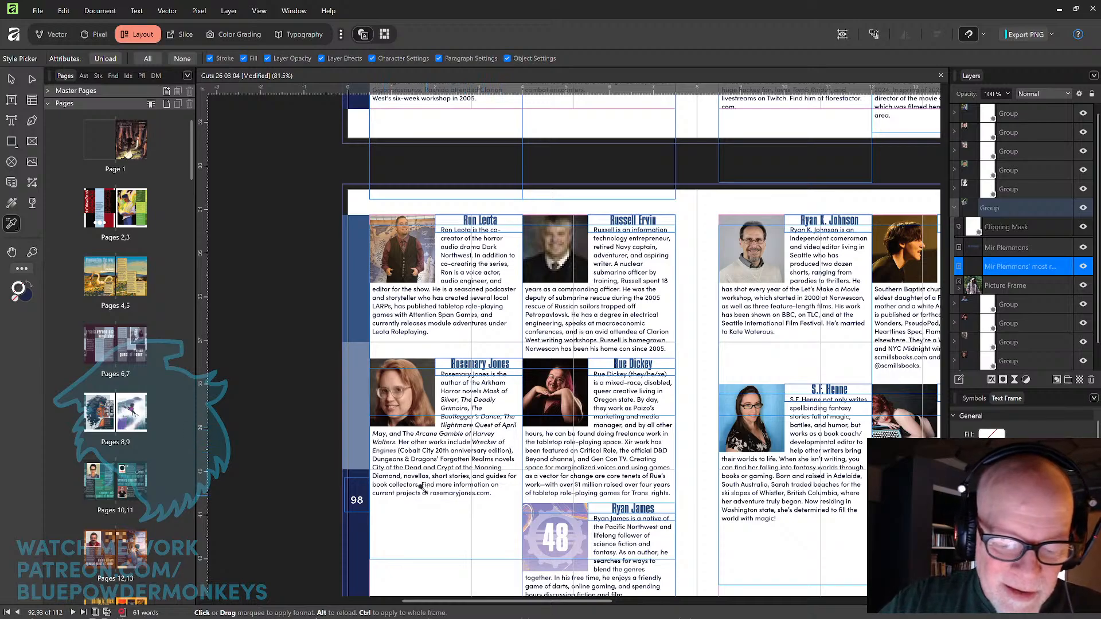
click(387, 460)
drag(420, 456, 494, 462)
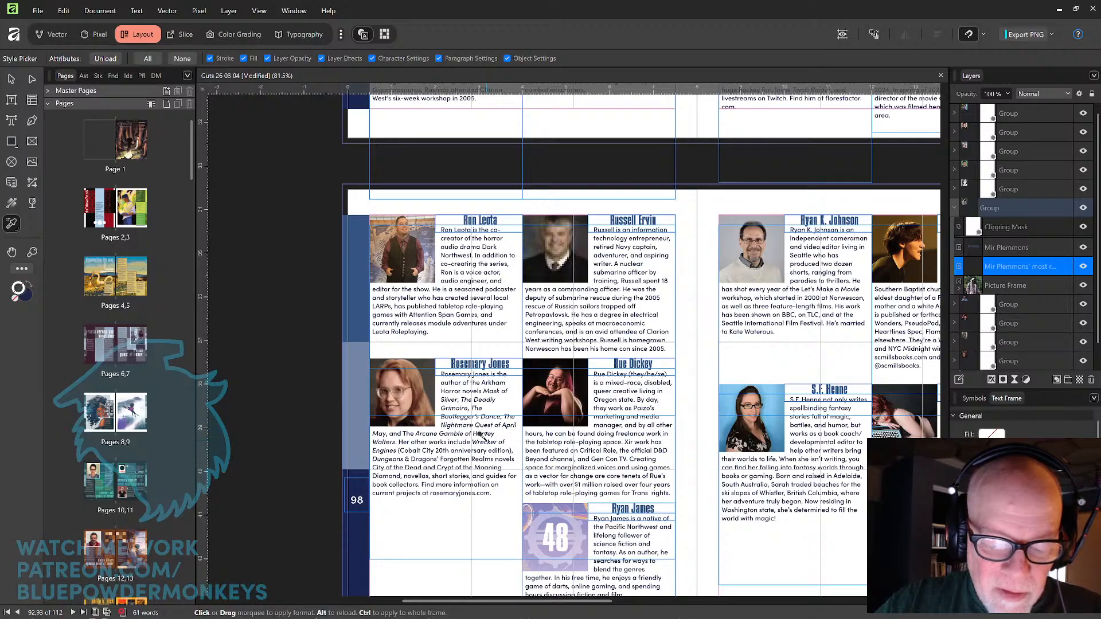
Italicize City of the Dead and Crypt of the Moaning Diamond in the second bio of page 98's first column
click(380, 467)
click(390, 467)
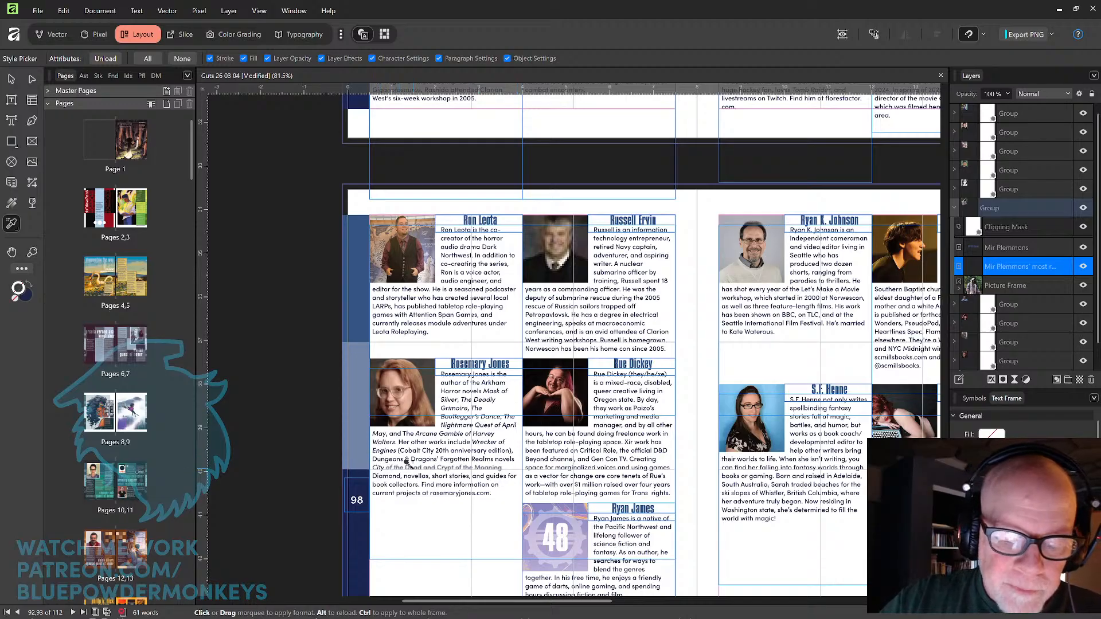
click(447, 468)
click(459, 467)
click(469, 468)
click(485, 468)
click(388, 476)
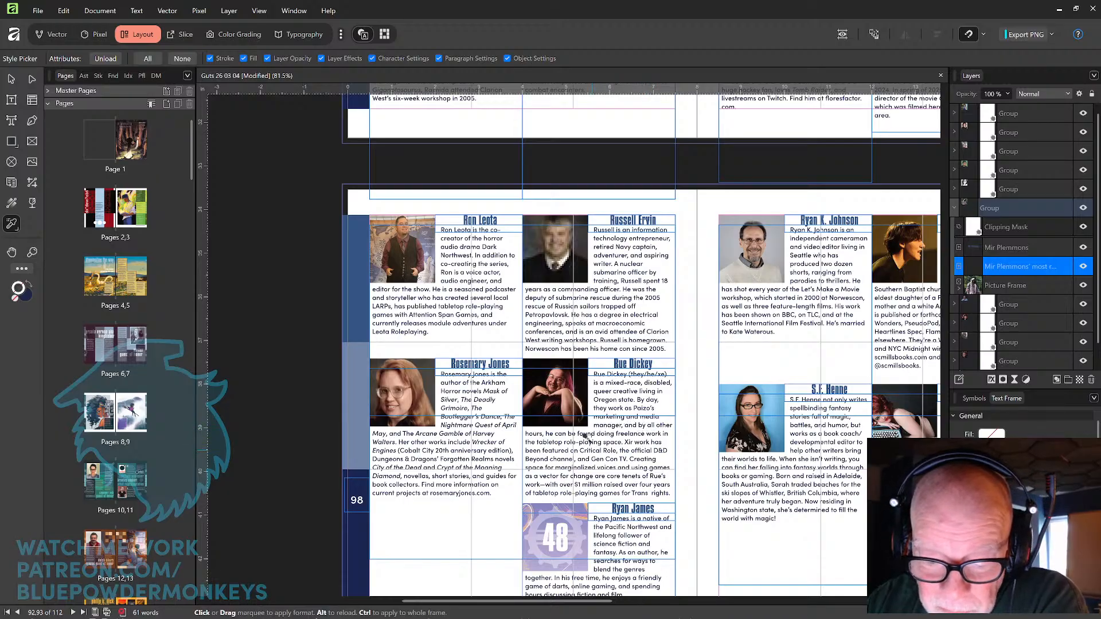
Italicize Critical Role, D&D Beyond and Gen Con TV in page 98's second column, and Let's Make a Movie in page 99's first bio
drag(581, 450, 617, 451)
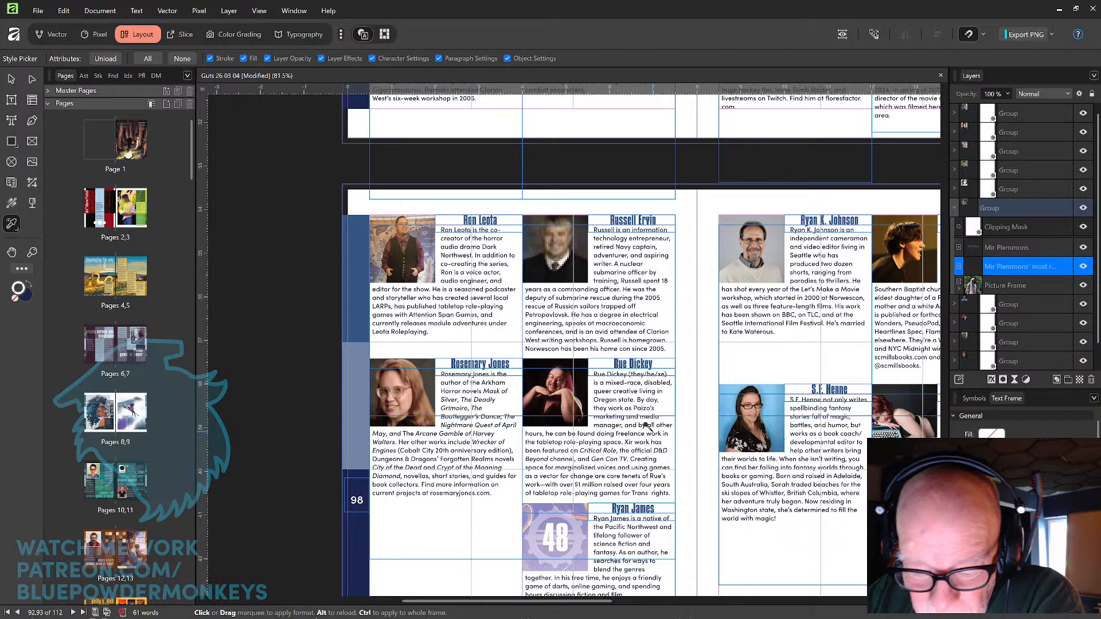
drag(674, 493, 670, 438)
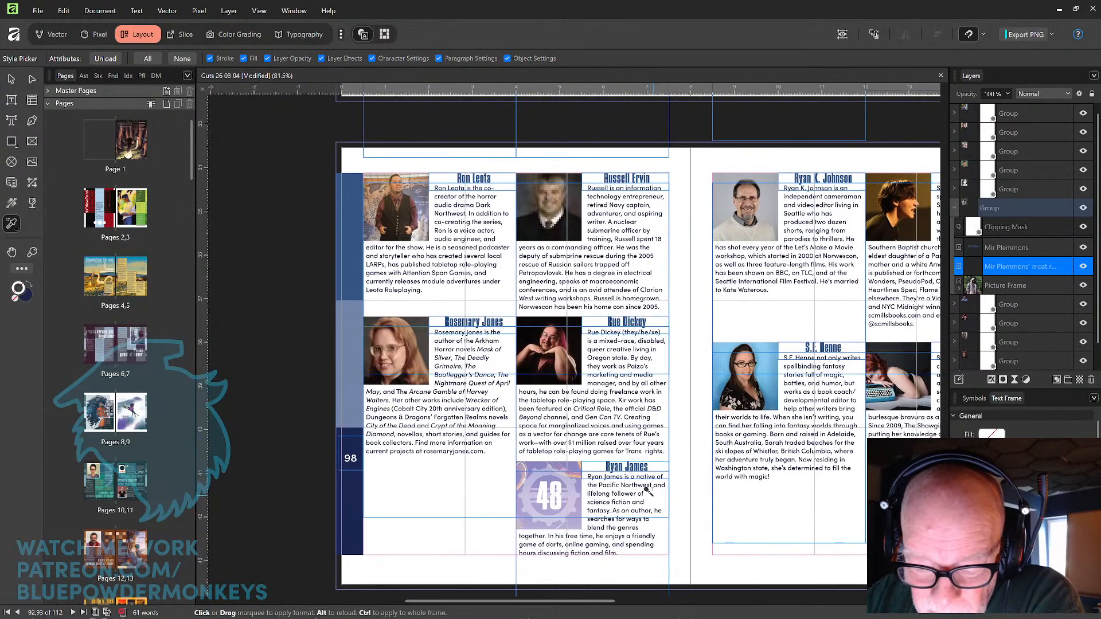
drag(800, 318, 650, 331)
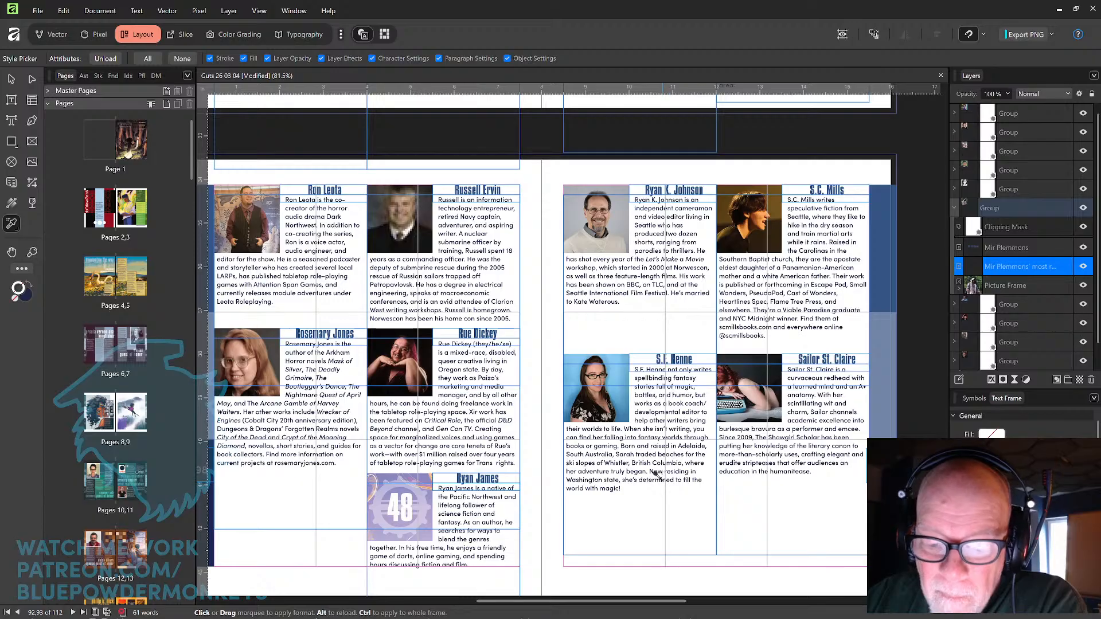
Italicize Escape Pod, Small Wonders, PseudoPod and Cast of Wonders in the first bio of page 99's second column
drag(776, 351, 744, 356)
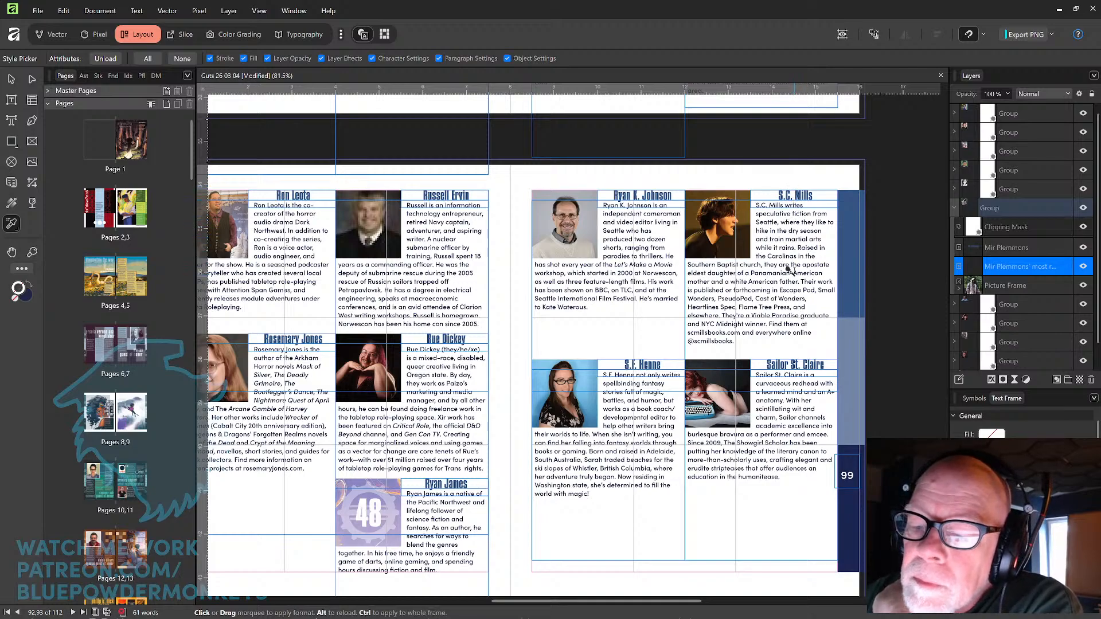
click(796, 288)
click(809, 288)
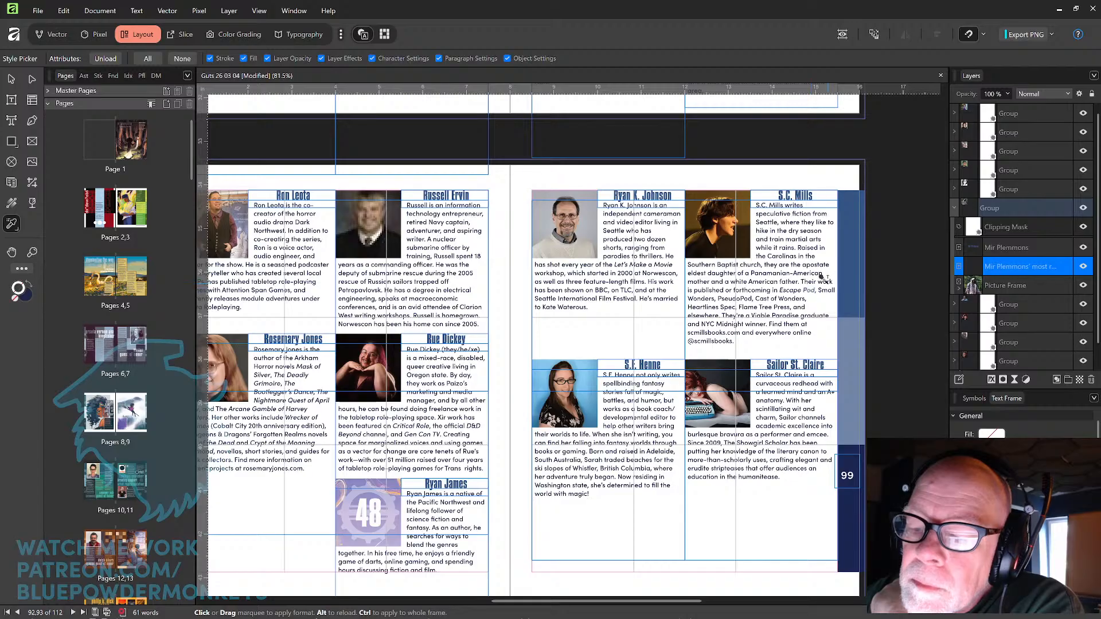
click(701, 297)
click(736, 297)
click(762, 297)
click(773, 297)
click(790, 297)
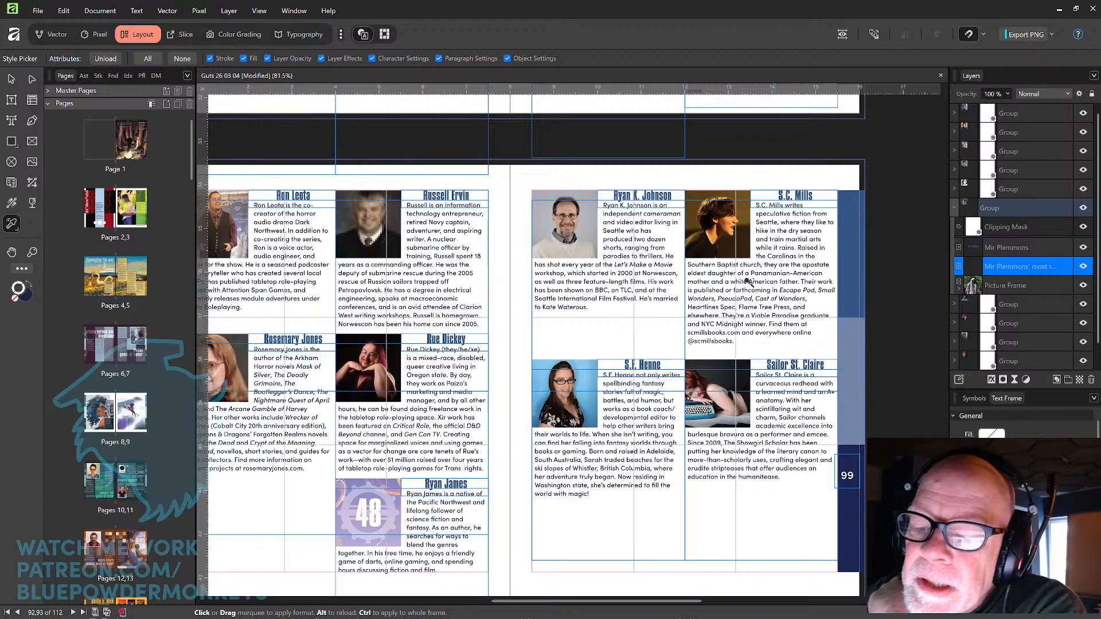
Italicize Heartlines Spec and Flame Tree Press in the first bio of page 99's second column
click(700, 307)
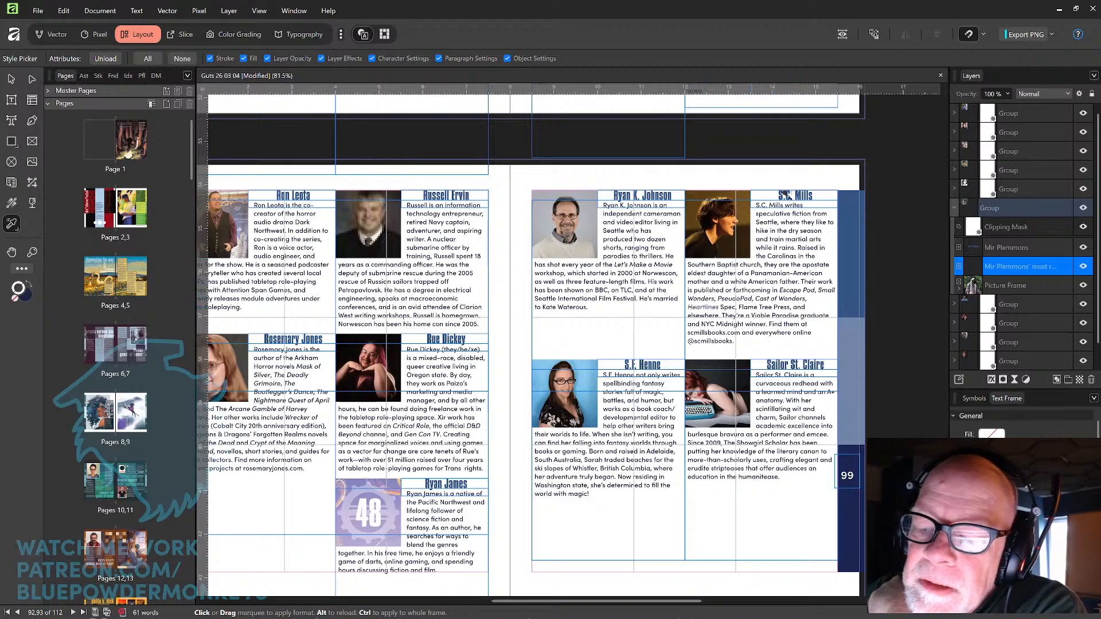
click(727, 304)
click(747, 305)
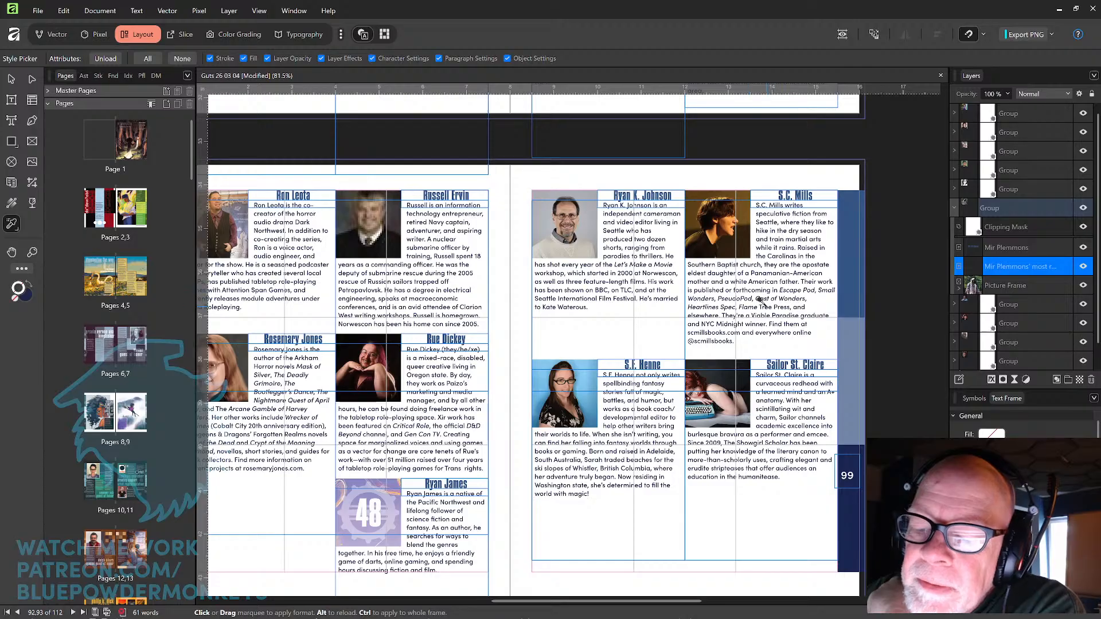
click(766, 305)
click(779, 302)
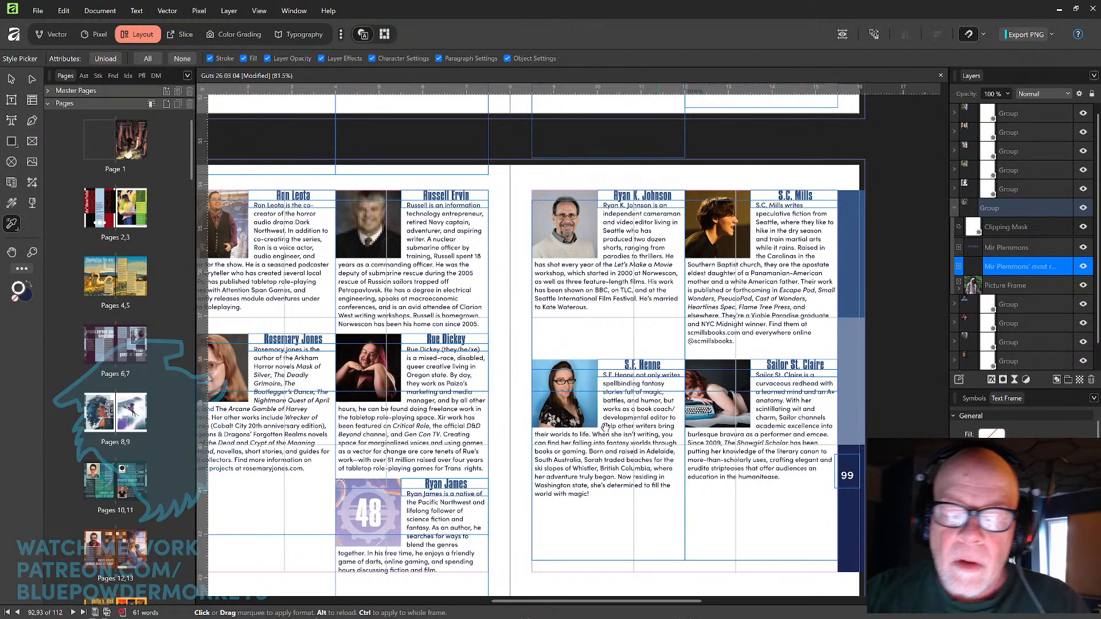
Italicize BloodyFM's Shelterwood: A Suburban Gothic in the first bio of page 100's first column
scroll(605, 427, down, 10)
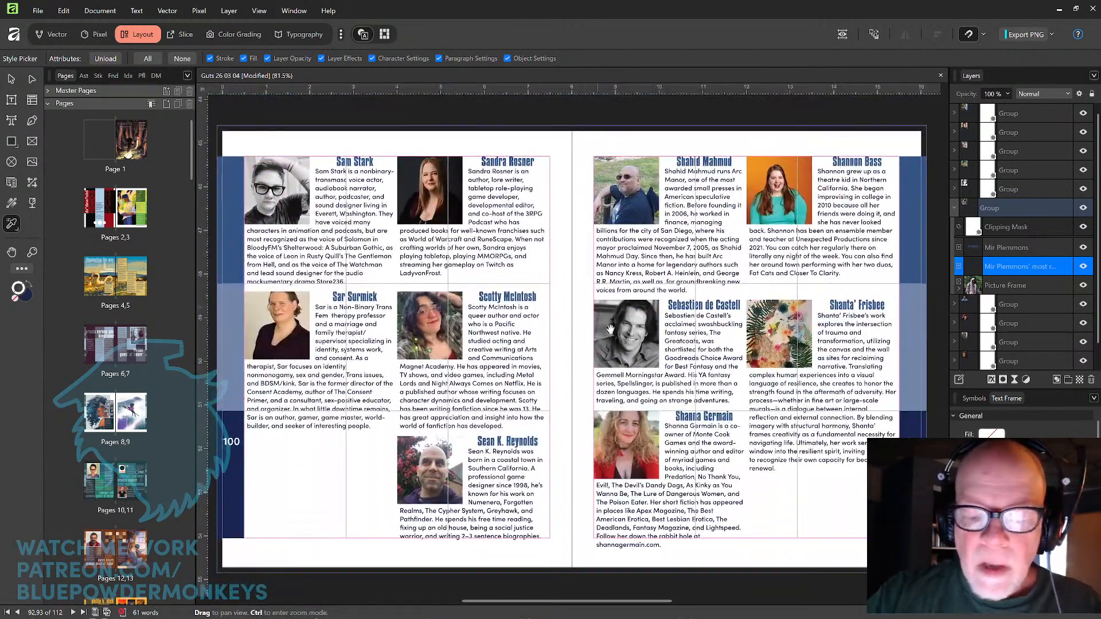
drag(610, 330, 606, 311)
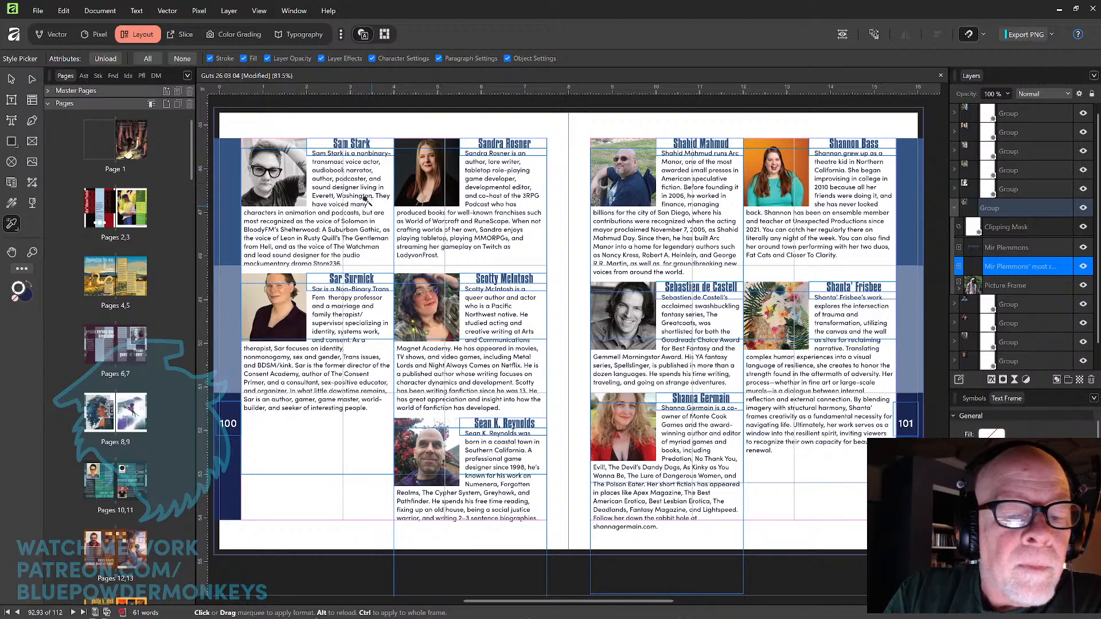
click(253, 230)
click(297, 230)
click(339, 231)
click(323, 230)
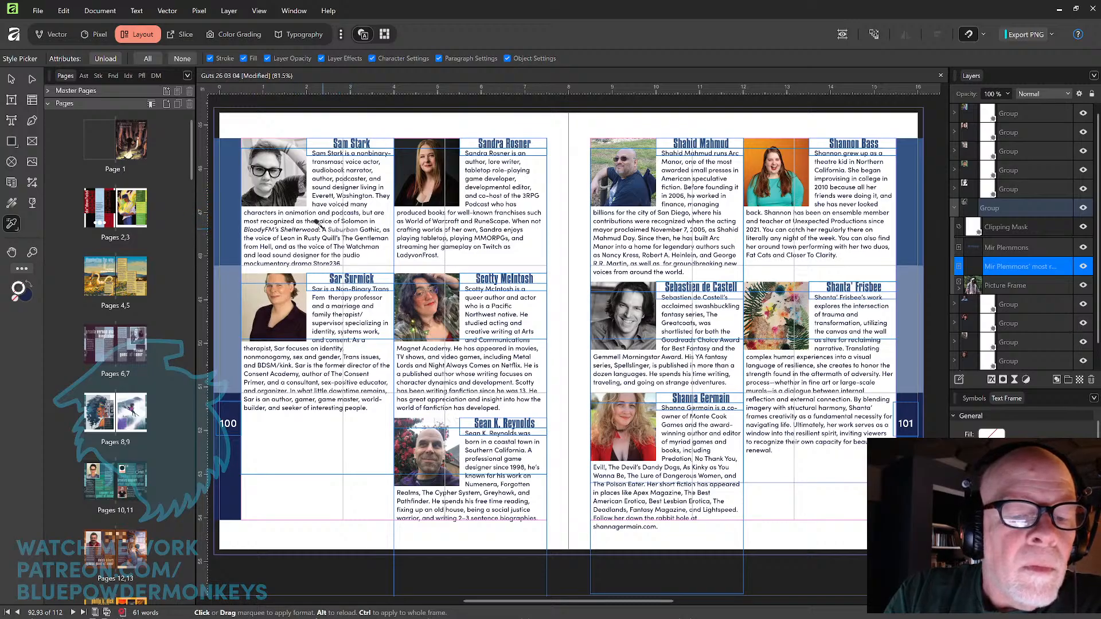
click(370, 230)
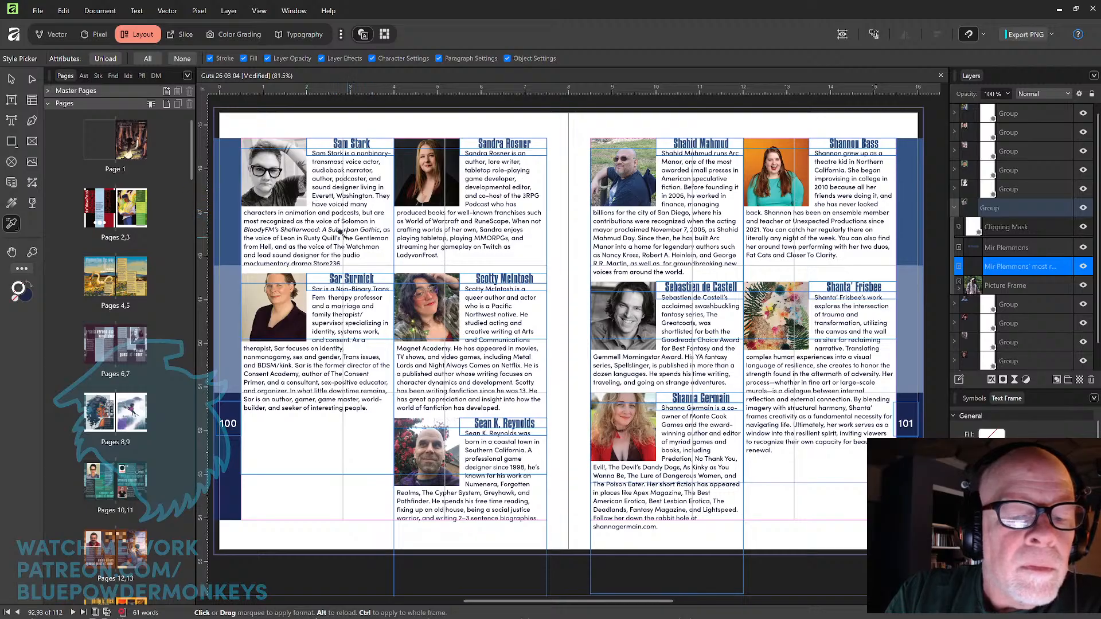
Italicize The Gentleman from Hell and Store236 in the first bio of page 100's first column
click(373, 239)
click(351, 239)
click(264, 247)
click(253, 247)
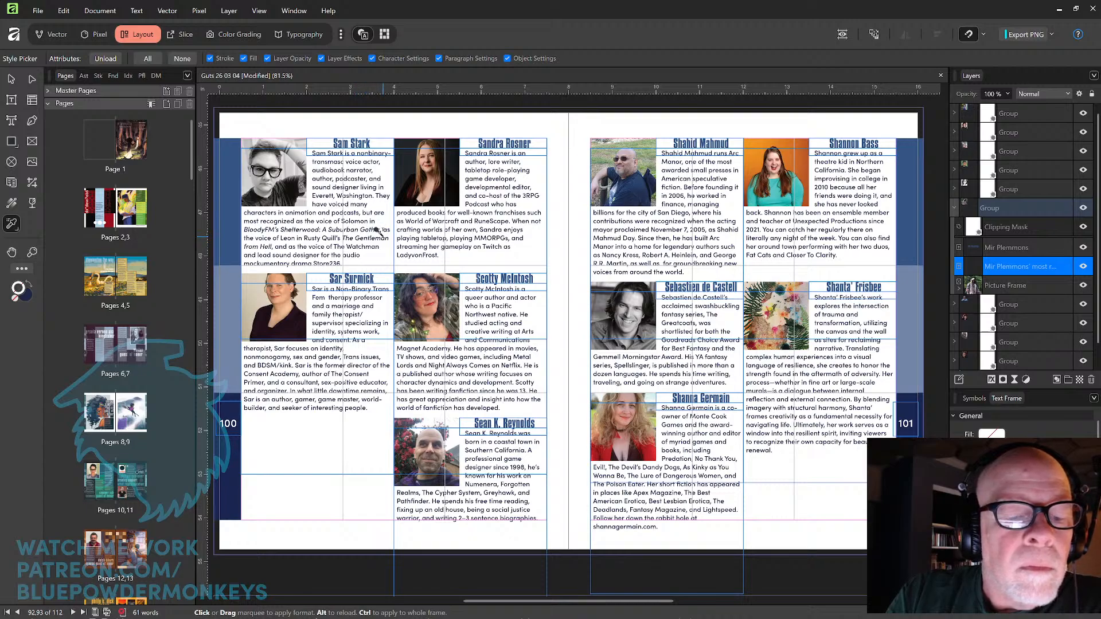
click(335, 263)
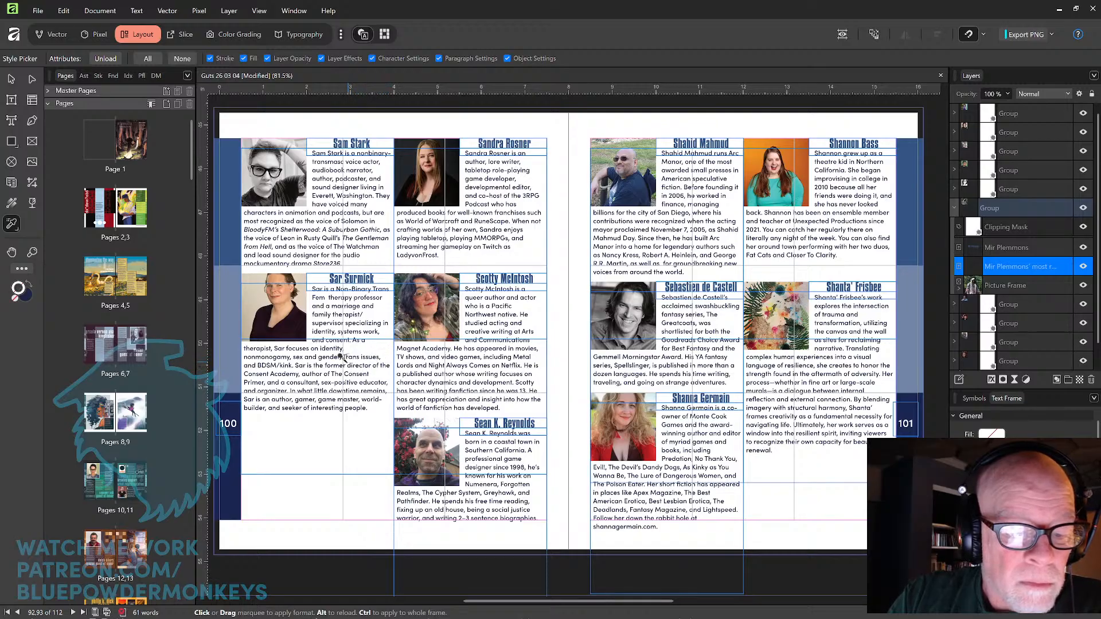
Italicize The Consent Primer in the second bio of page 100's first column
click(337, 375)
click(356, 376)
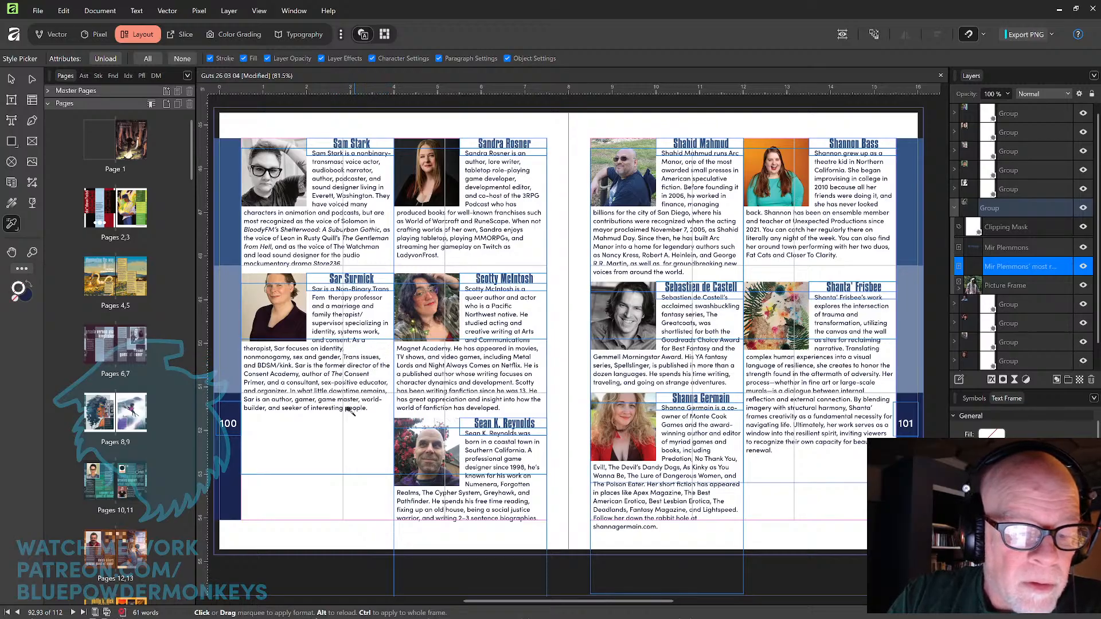
click(252, 382)
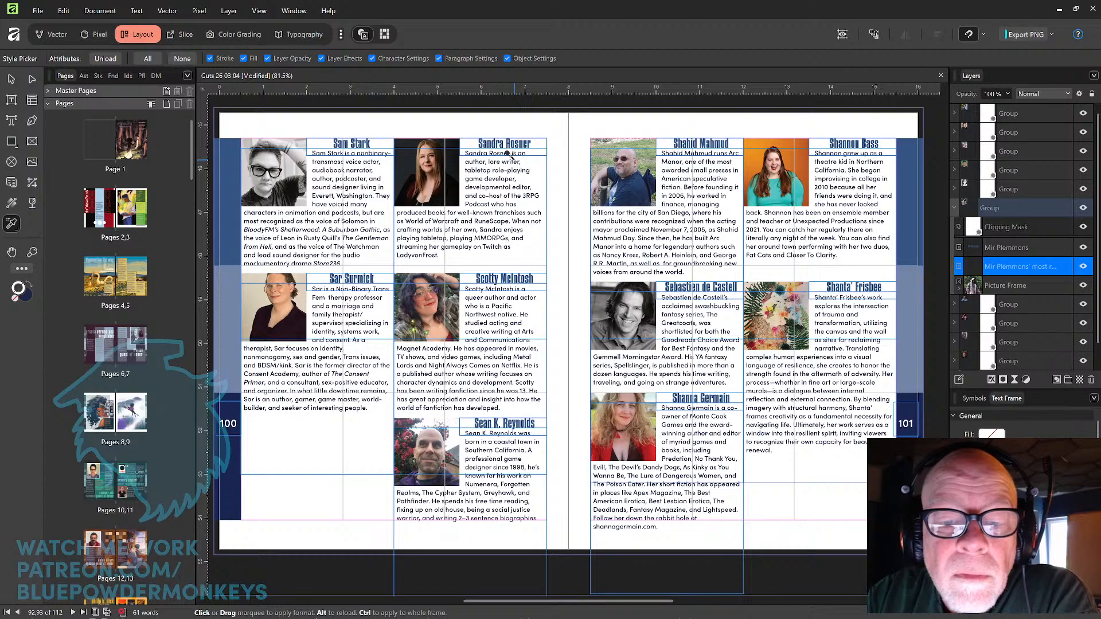
Italicize 3RPG Podcast, World of Warcraft, RuneScape, Metal Lords and Night Always Comes in the first two bios of page 100's second column
click(485, 204)
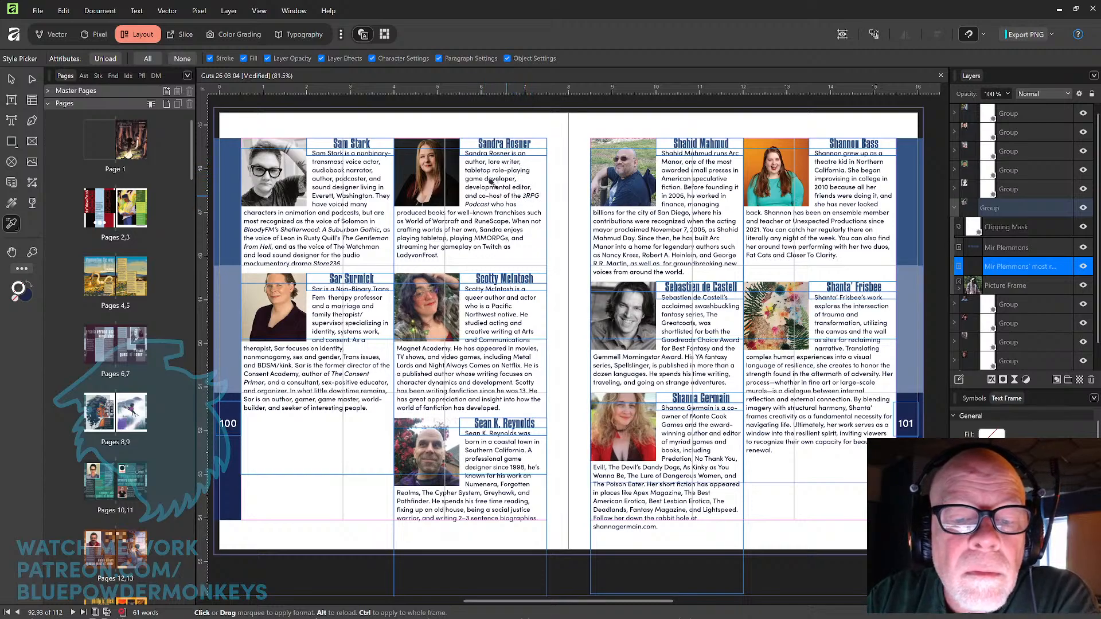
click(413, 219)
click(428, 220)
click(435, 219)
click(482, 219)
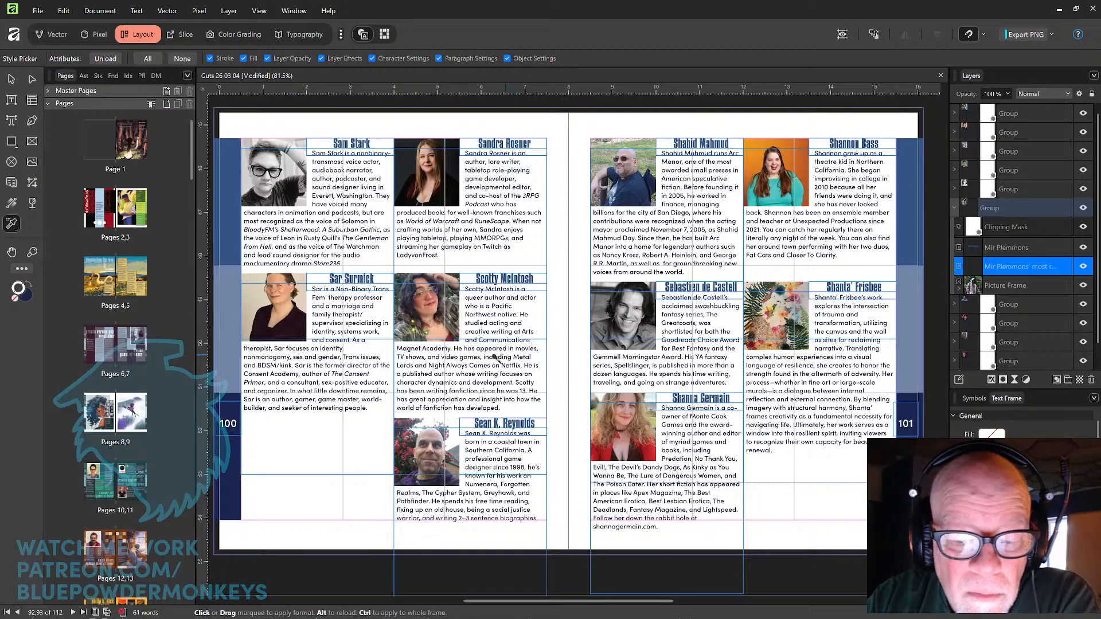
mouse_move(449, 361)
mouse_down()
mouse_move(404, 366)
mouse_move(469, 356)
mouse_up()
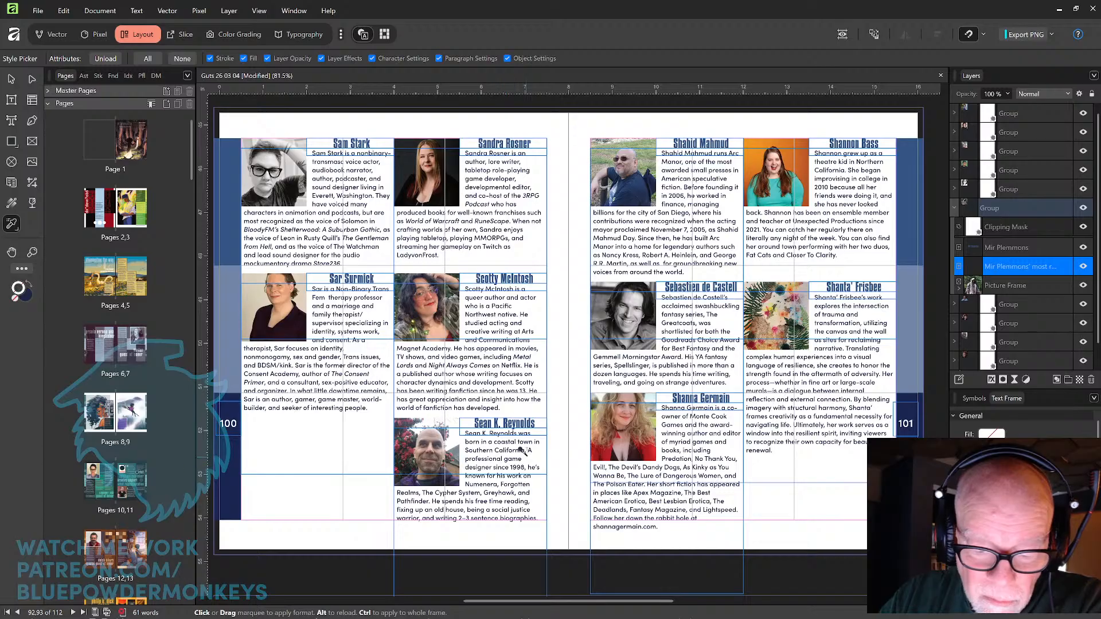
Italicize Numenera, Forgotten Realms, The Cypher System, Greyhawk and Pathfinder in the third bio of page 100's second column
click(483, 485)
click(509, 484)
click(410, 491)
click(429, 492)
click(450, 492)
click(474, 492)
click(497, 492)
click(411, 501)
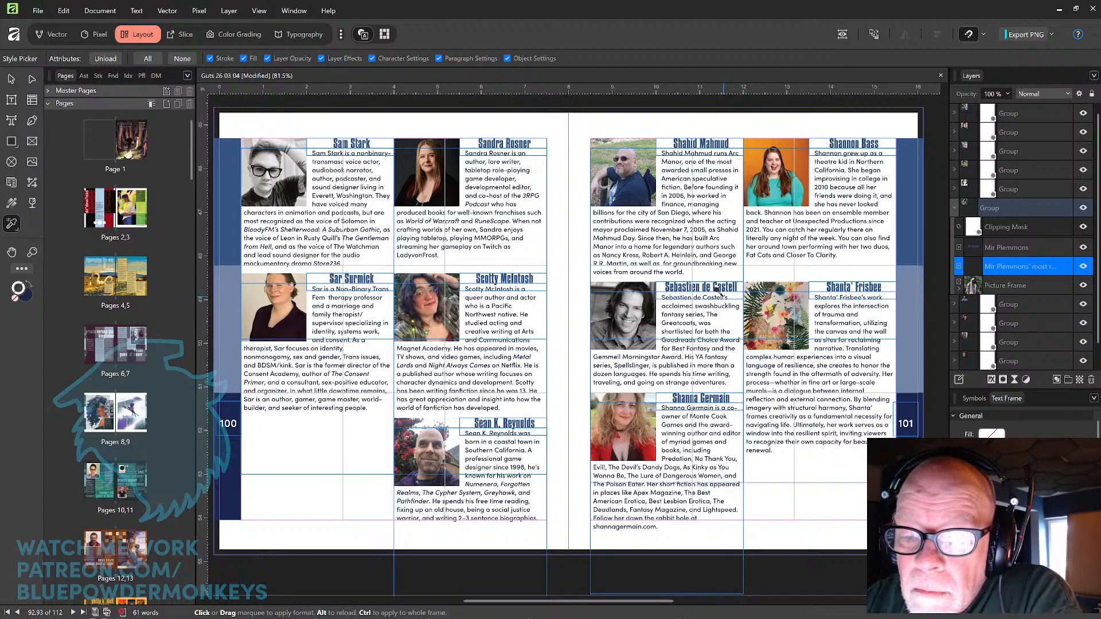
Italicize the entire first bio and the title Spellslinger in the second bio of page 101's first column
click(675, 309)
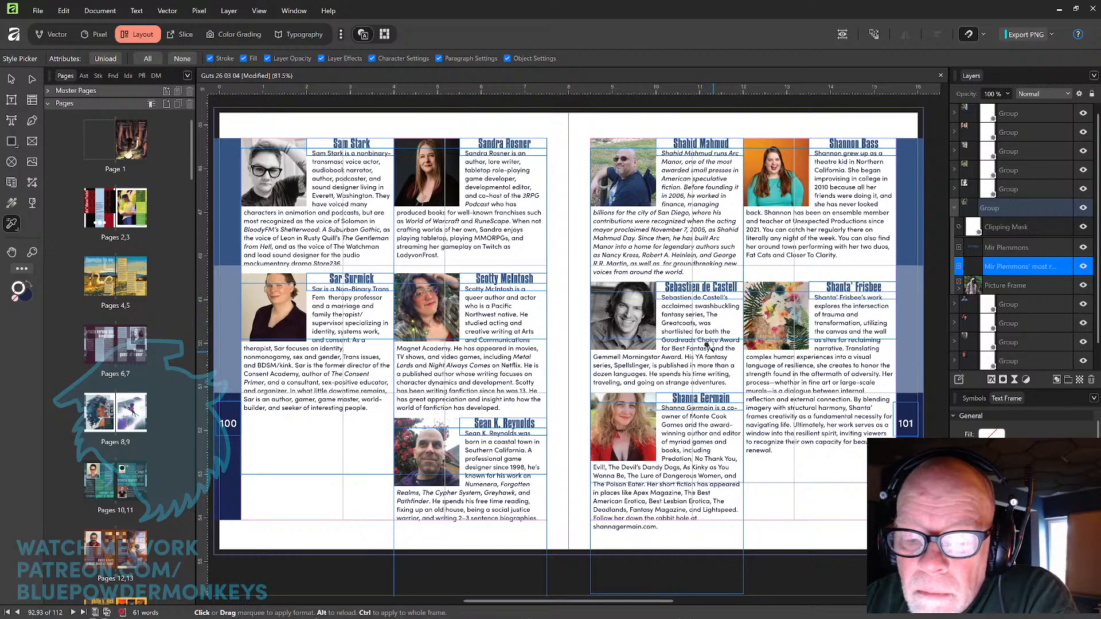
click(633, 364)
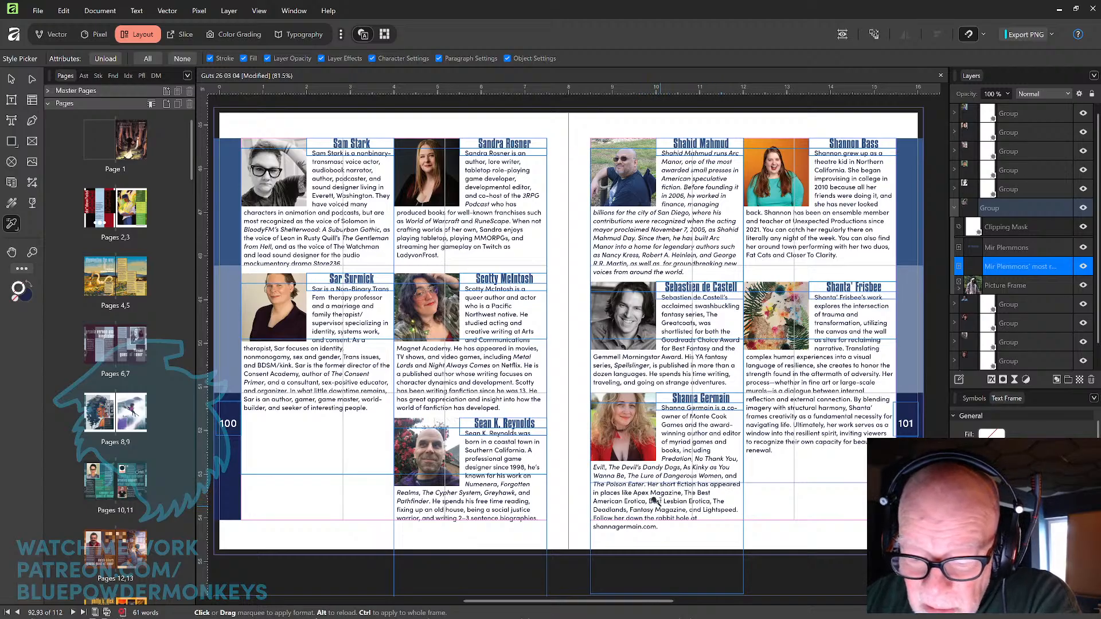
Italicize Apex Magazine, The Best American Erotica, Best Lesbian Erotica, The Deadlands, Fantasy Magazine and Lightspeed in the third bio of page 101's first column
drag(634, 491, 705, 488)
click(616, 501)
click(631, 501)
click(655, 500)
click(698, 500)
click(716, 500)
click(615, 510)
click(645, 508)
click(667, 508)
click(708, 507)
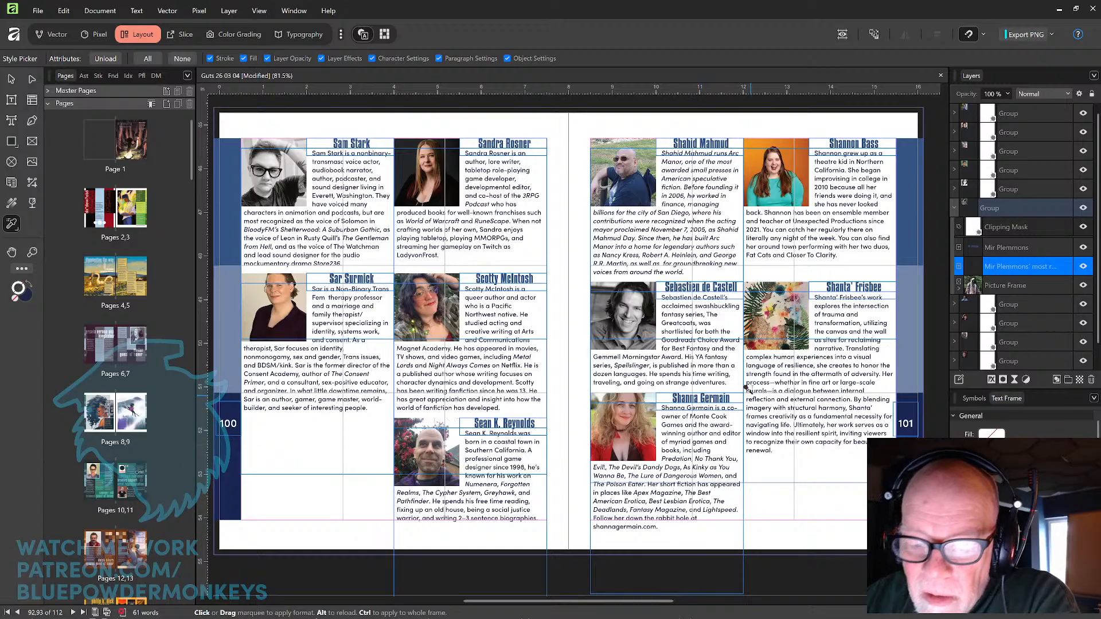
Turn on preview mode to hide the guides and frame outlines on the spread
key(space)
drag(789, 390, 729, 426)
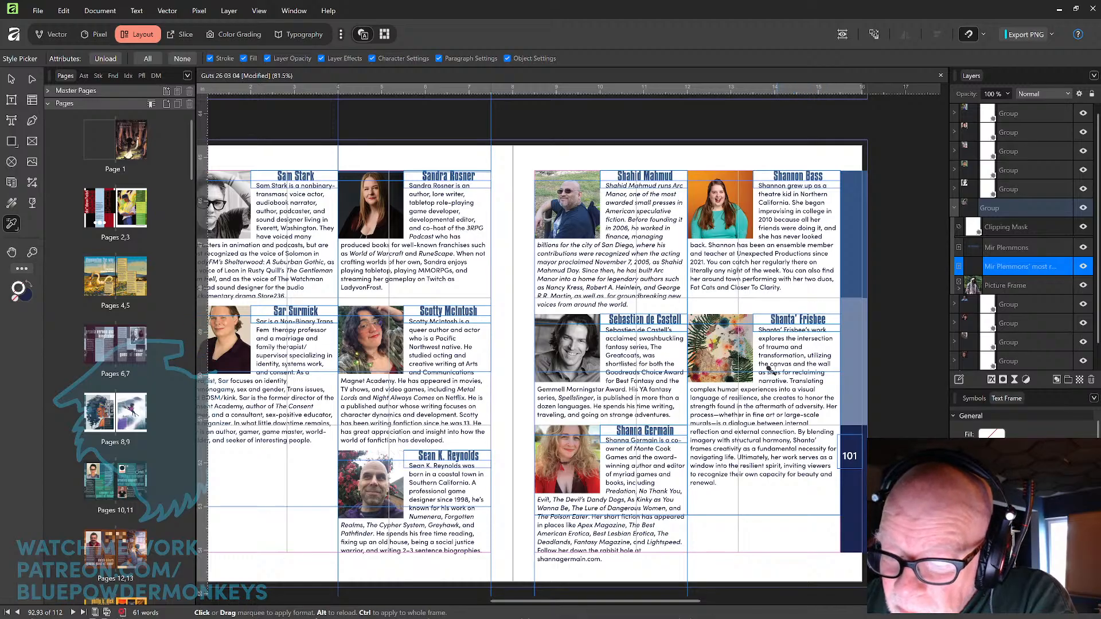
click(841, 34)
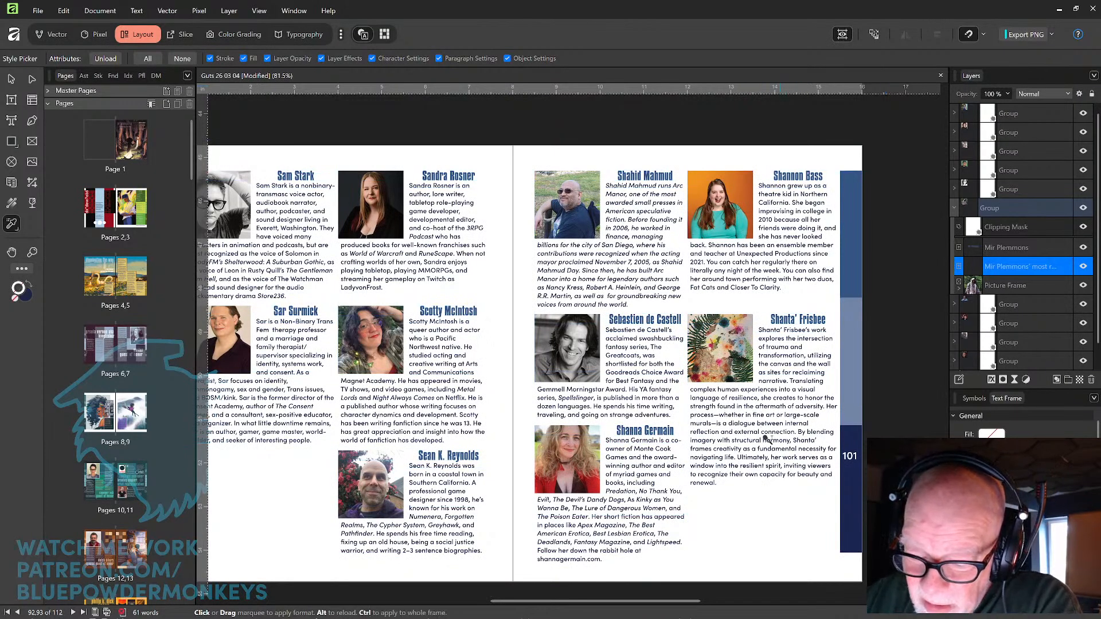
Italicize Love Galaxy, Apex Magazine, Small Wonders and The Dread Machine in the first bio of page 102's second column
scroll(598, 377, down, 8)
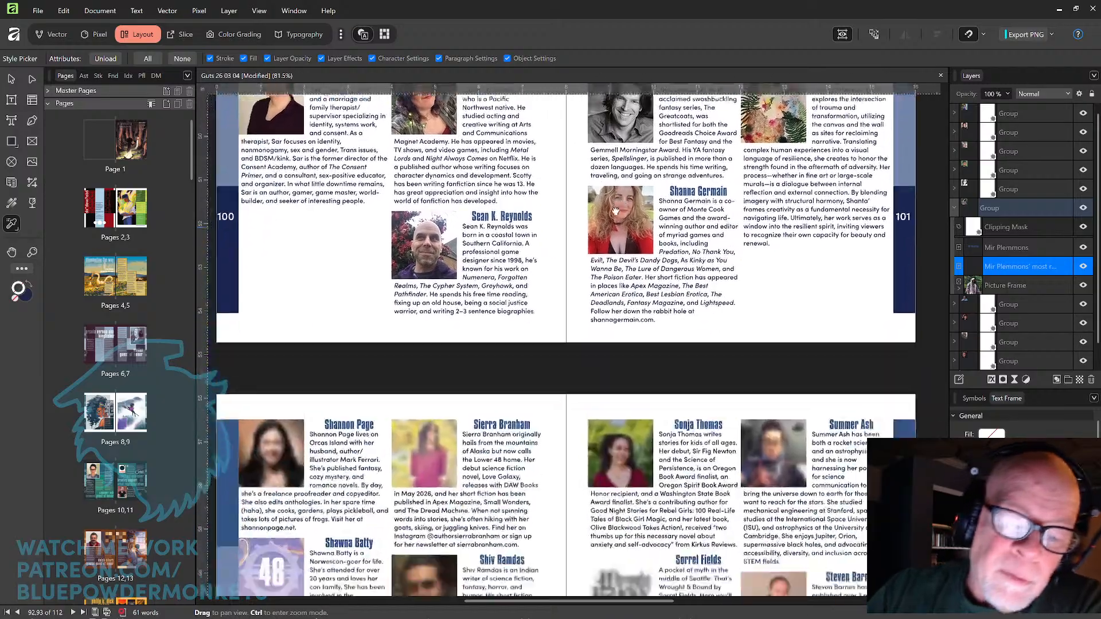
scroll(597, 377, down, 3)
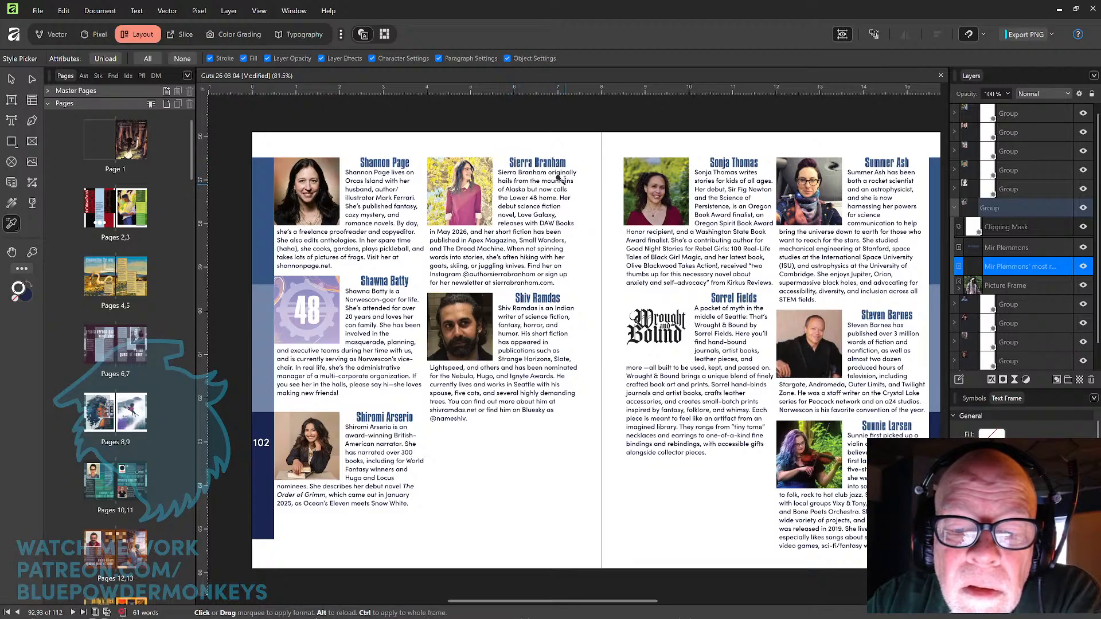
click(526, 215)
click(541, 216)
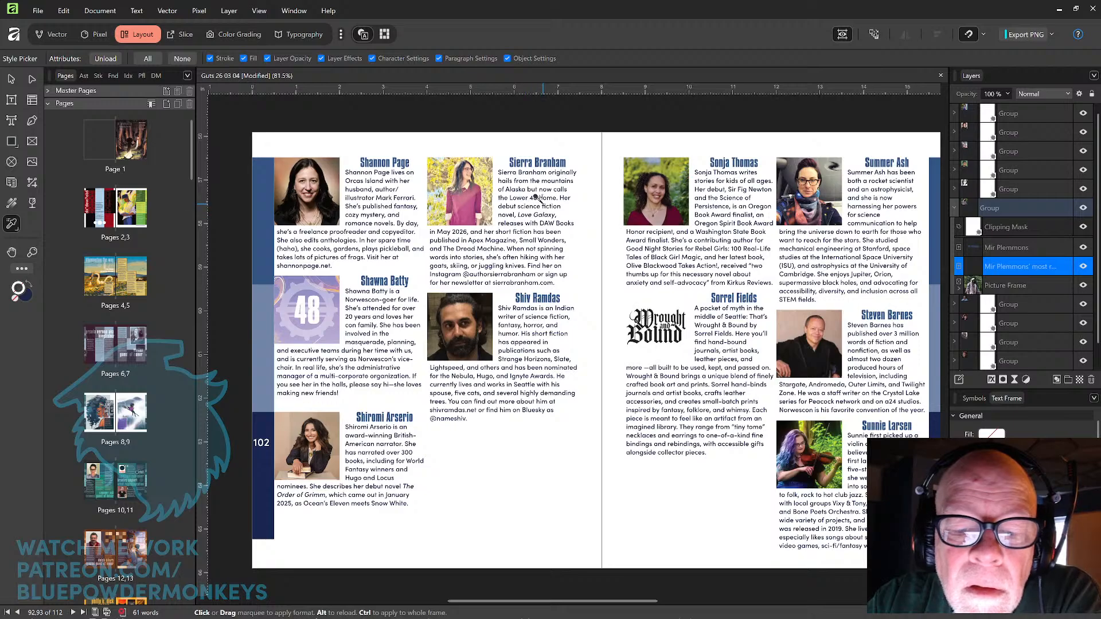
click(476, 241)
click(494, 242)
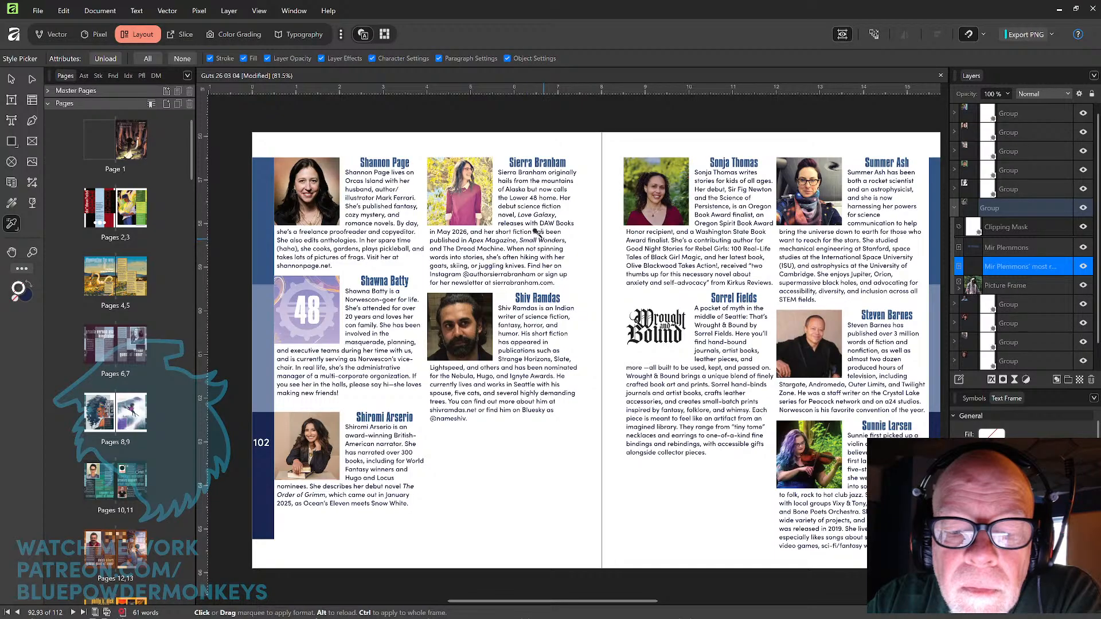
click(451, 249)
click(465, 249)
click(487, 248)
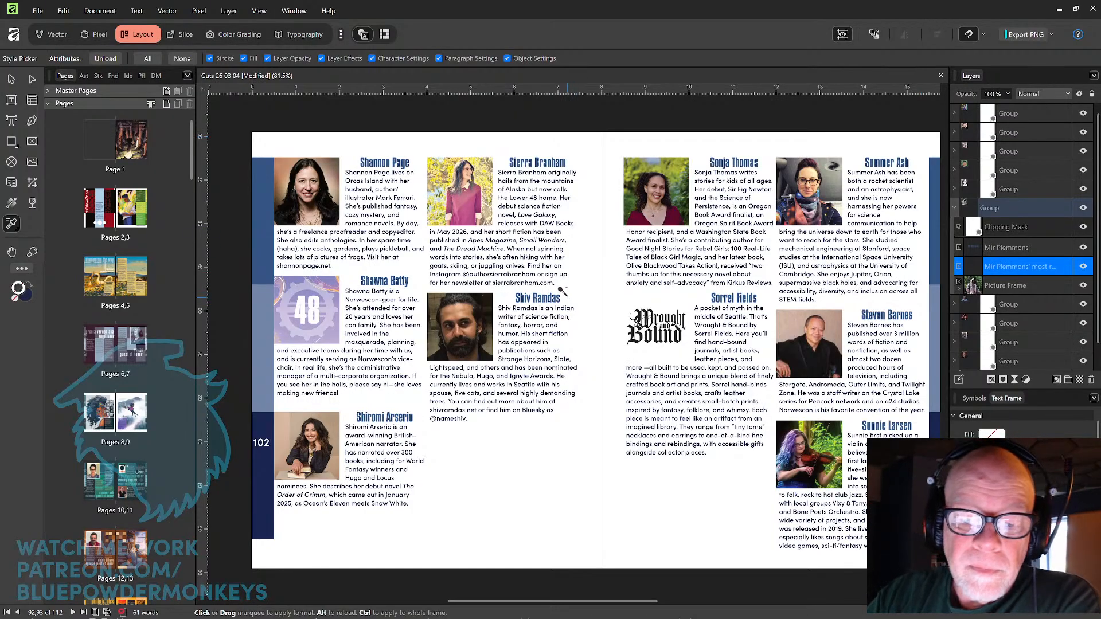
Italicize Strange Horizons, Slate and Lightspeed in the second bio of page 102's second column
drag(533, 360, 507, 358)
click(560, 358)
click(447, 366)
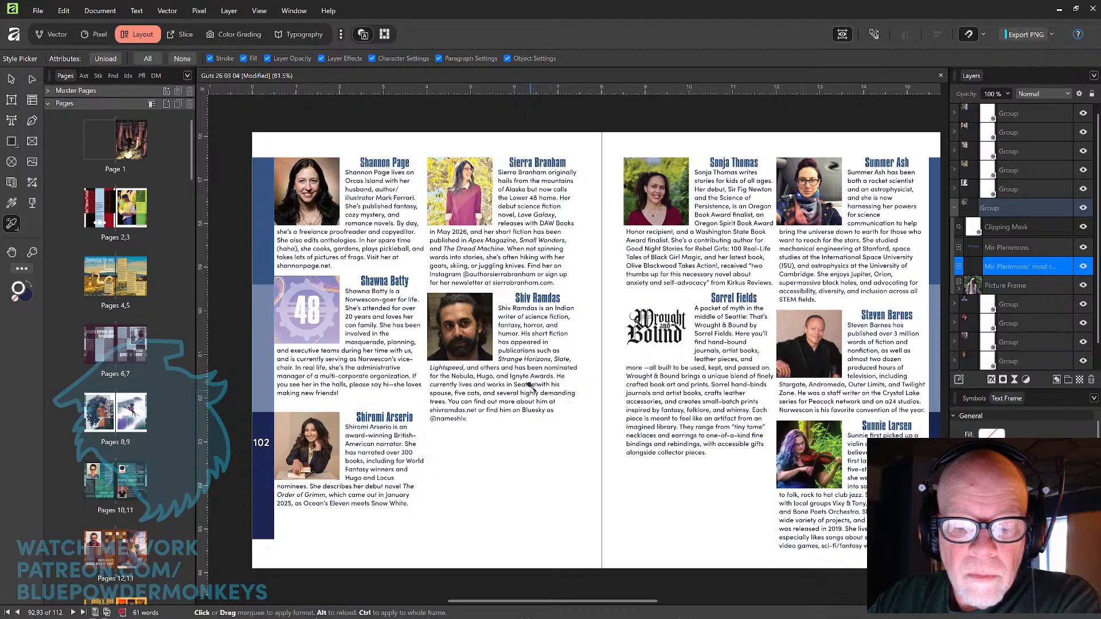
Italicize Sir Fig Newton and the Science of Persistence, the full Good Night Stories for Rebel Girls title and Olive Blackwood Takes Action! in page 103's first bio
drag(660, 362, 582, 360)
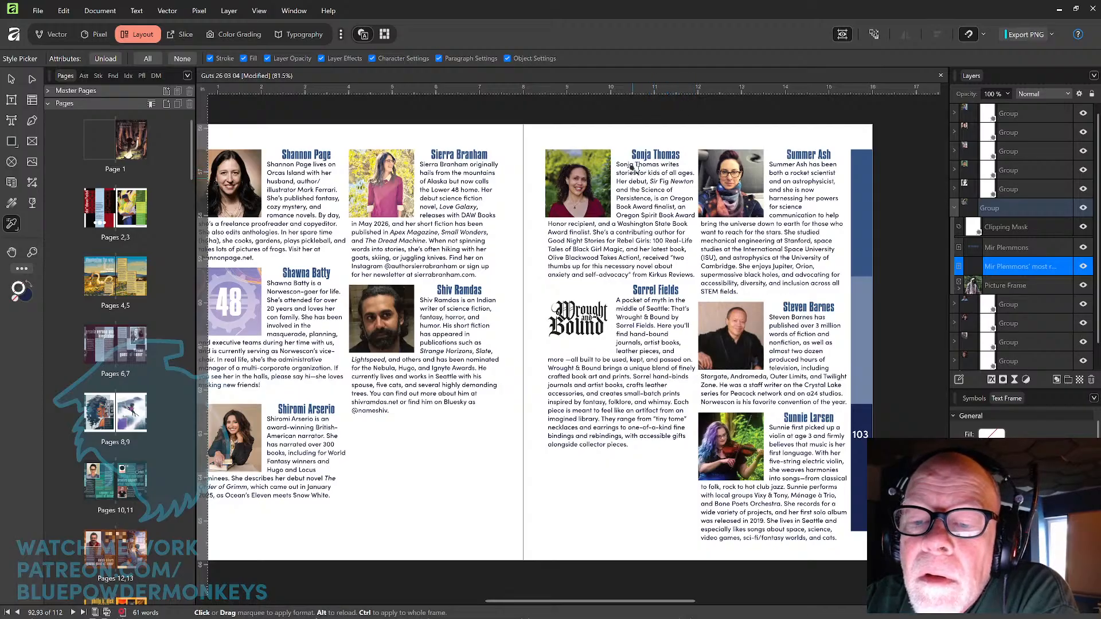
mouse_move(618, 182)
mouse_down()
mouse_move(662, 182)
mouse_move(633, 194)
mouse_up()
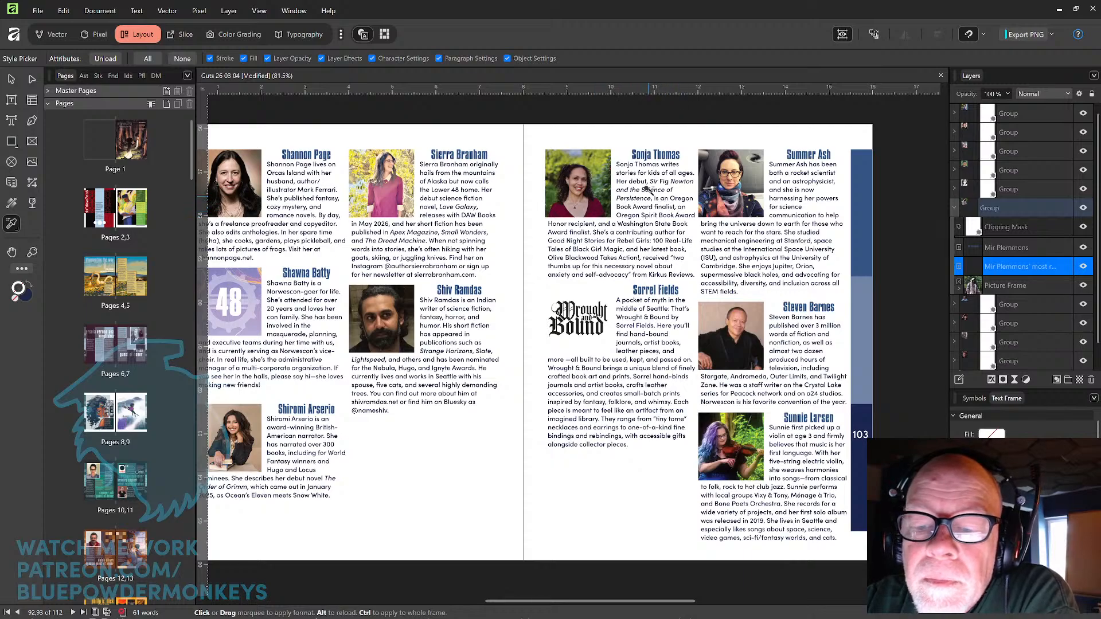
click(560, 240)
click(576, 239)
click(591, 238)
click(617, 240)
click(631, 241)
click(646, 240)
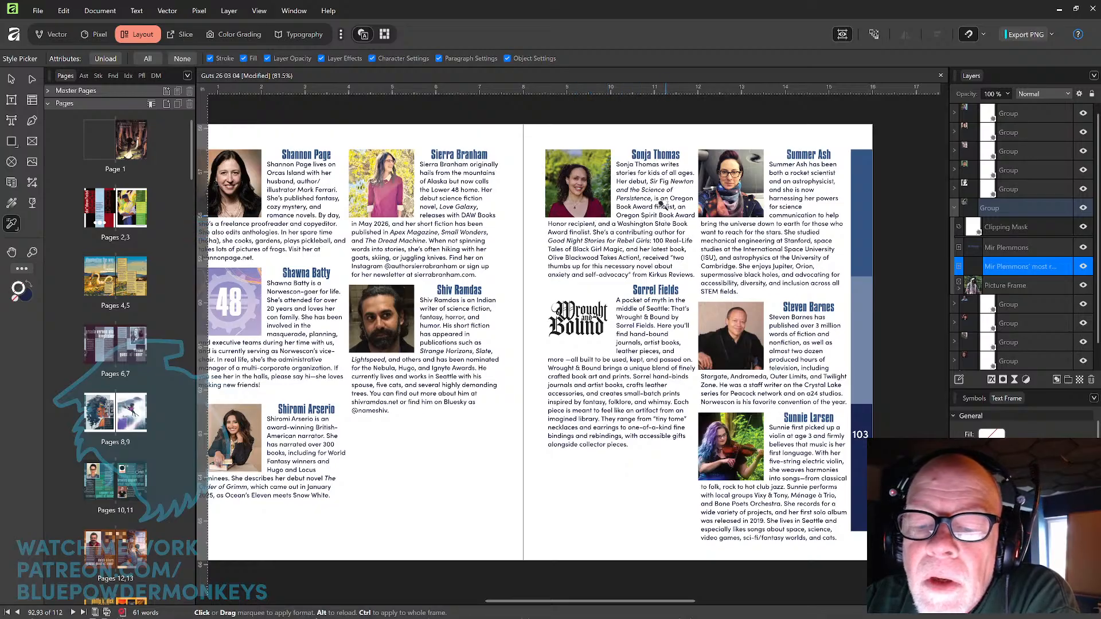
drag(541, 234, 623, 248)
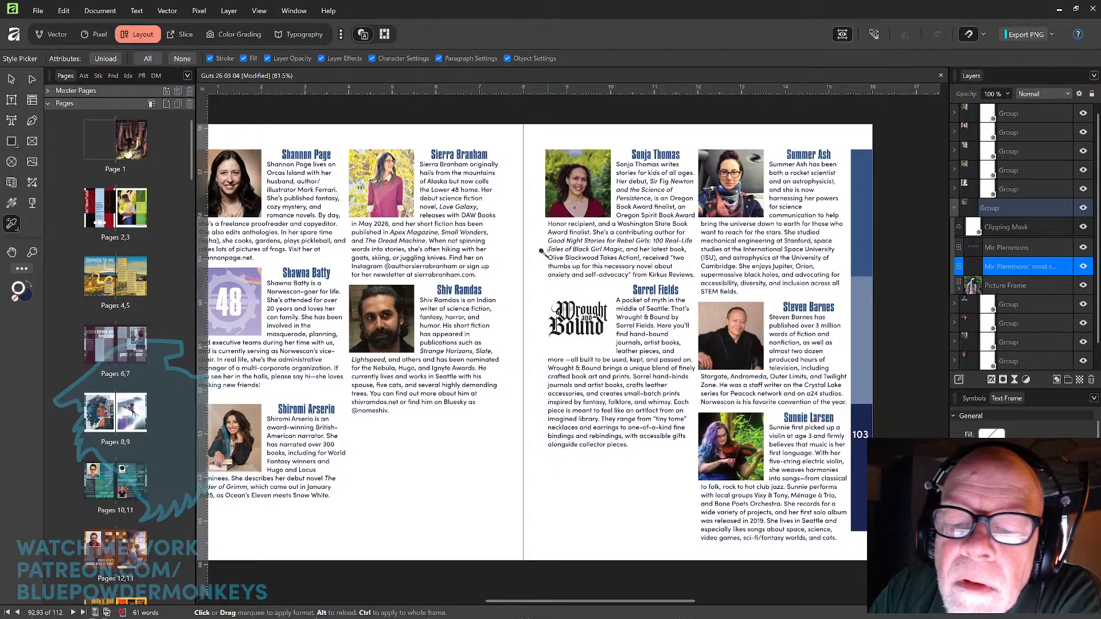
drag(548, 257, 630, 242)
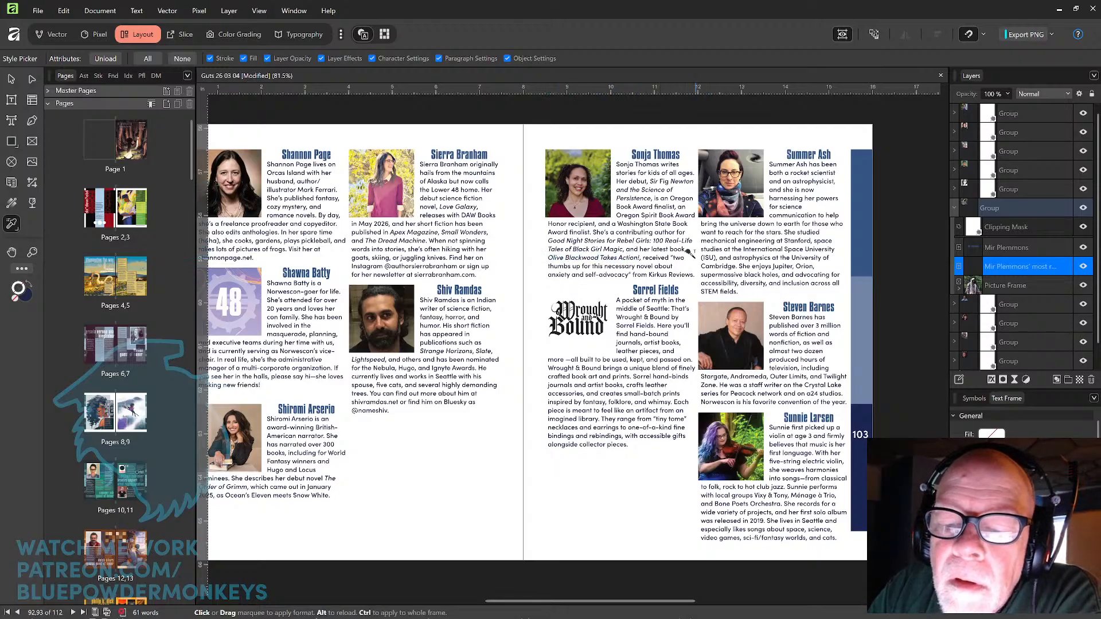
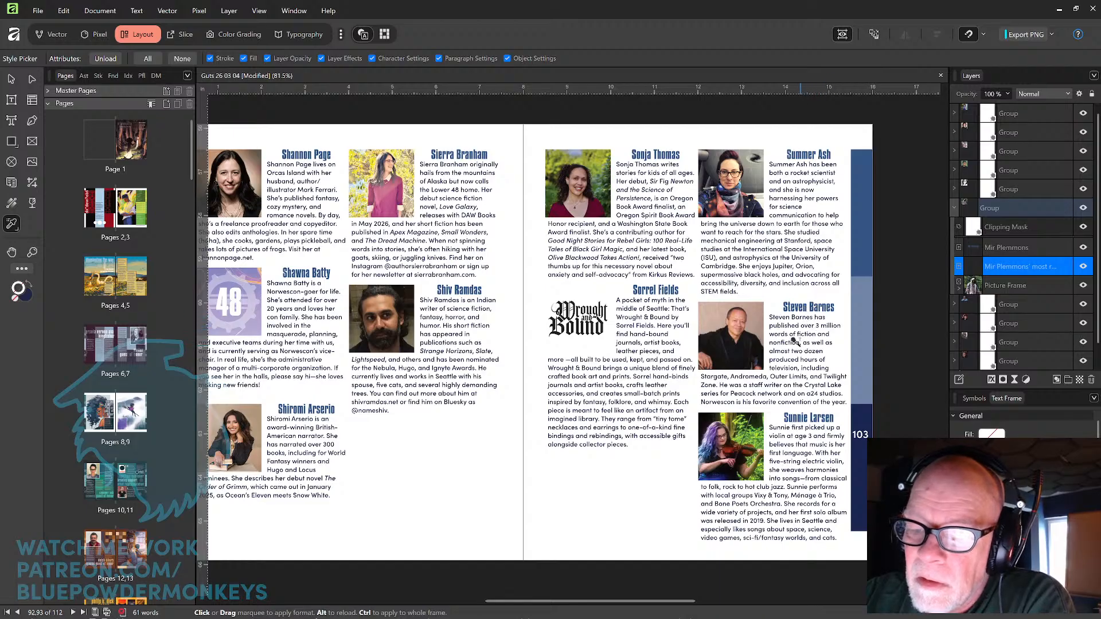
Italicize Stargate, Andromeda, Outer Limits and Twilight Zone in the second bio and the three music group names in the third bio of page 103's second column
mouse_move(715, 374)
mouse_down()
mouse_move(791, 359)
mouse_move(715, 384)
mouse_up()
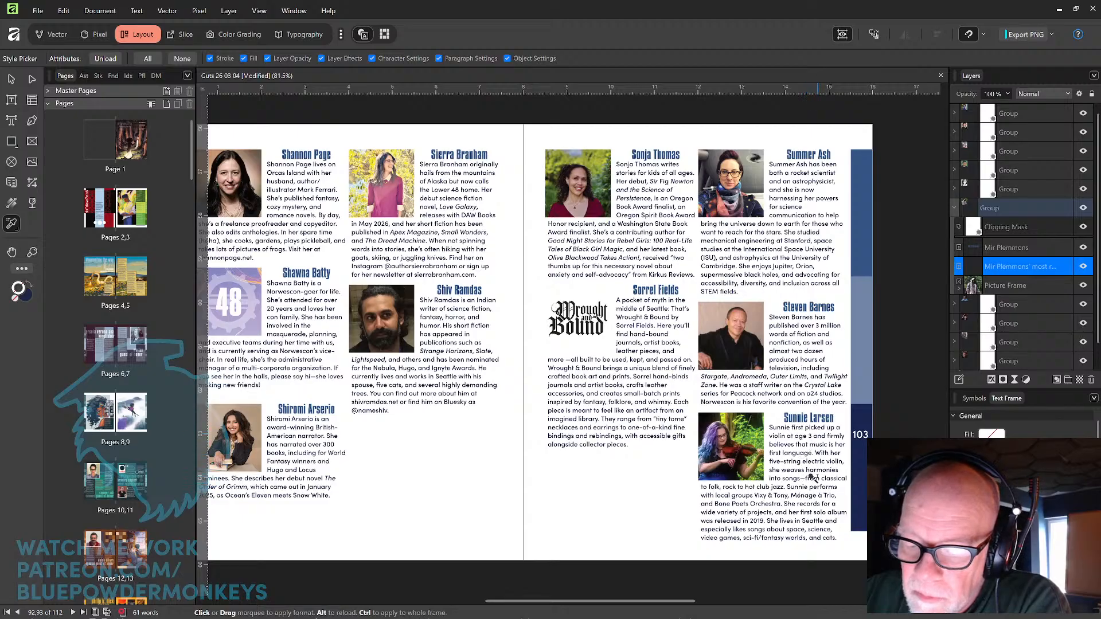
drag(753, 492, 825, 493)
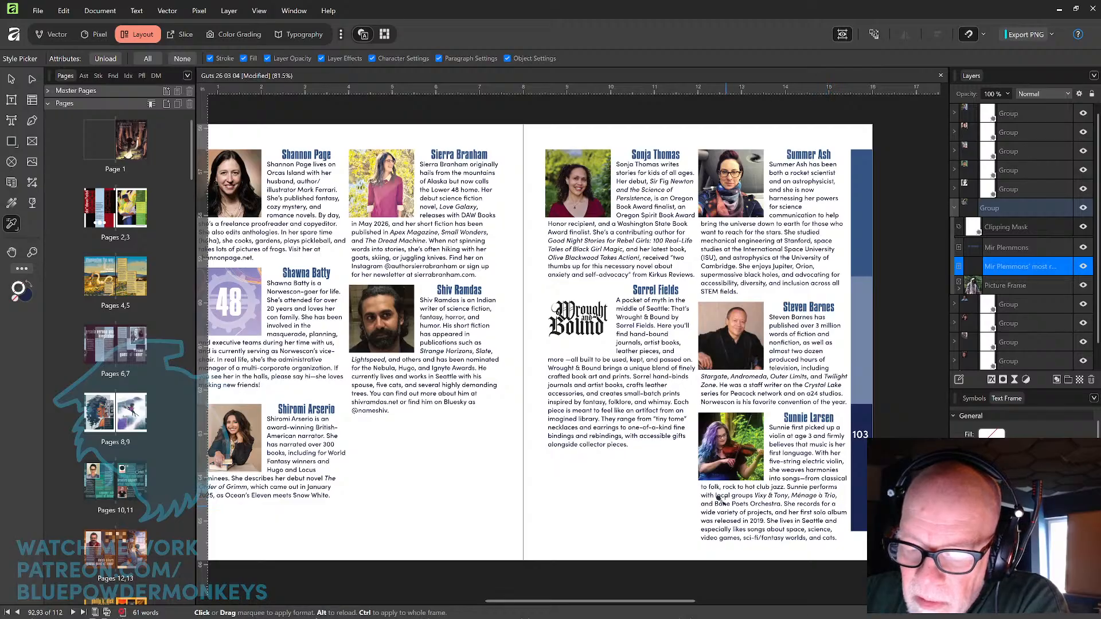
drag(715, 503, 752, 492)
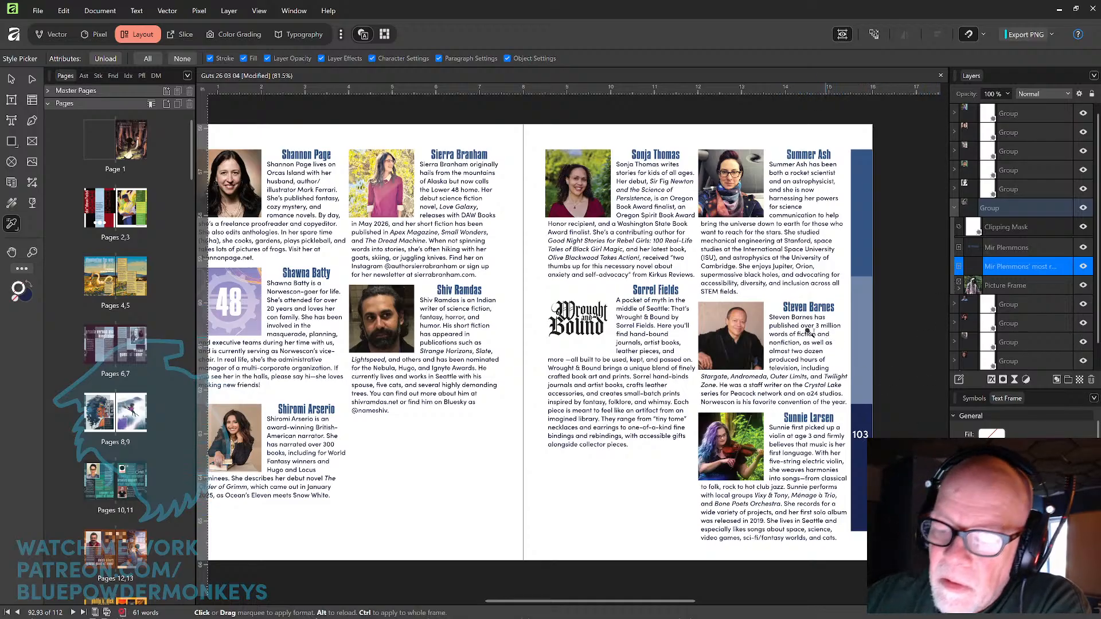
Italicize The Lord of the Rings in the first bio of page 104's first column
drag(671, 487, 719, 141)
drag(646, 361, 636, 231)
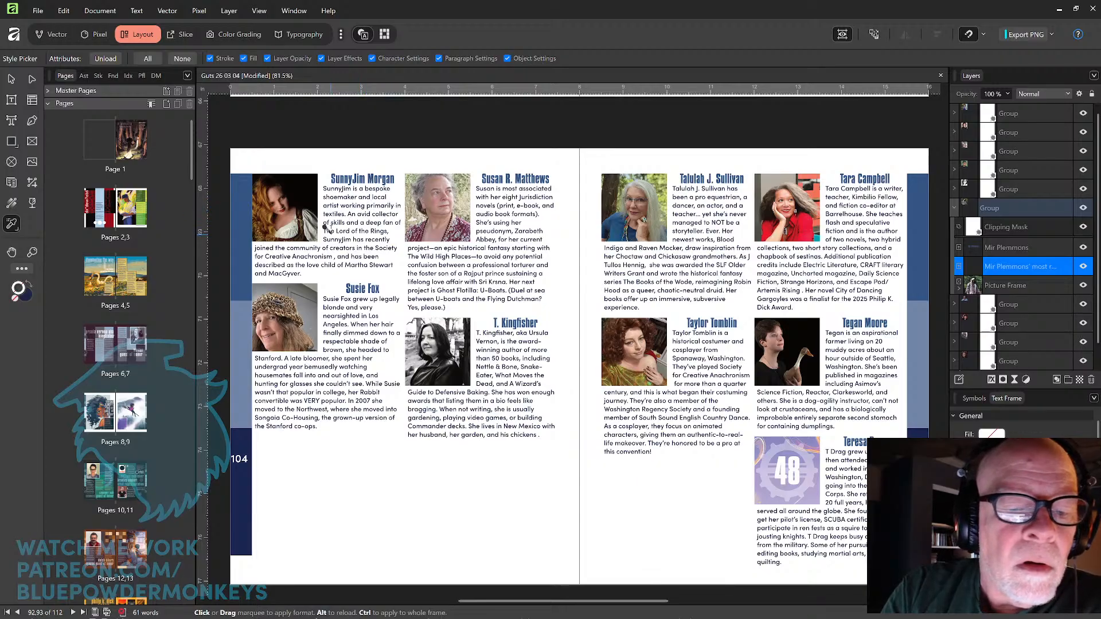
drag(348, 224, 354, 220)
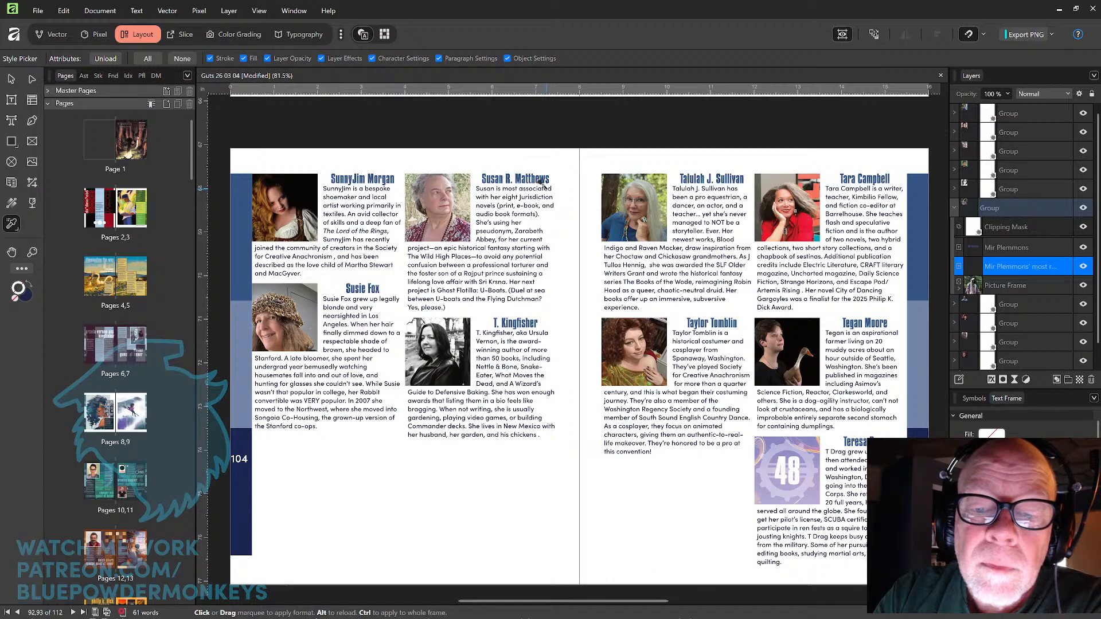
Italicize Jurisdiction, The Wild High Places and Ghost Flotilla: U-Boats in the first bio of page 104's second column
click(534, 197)
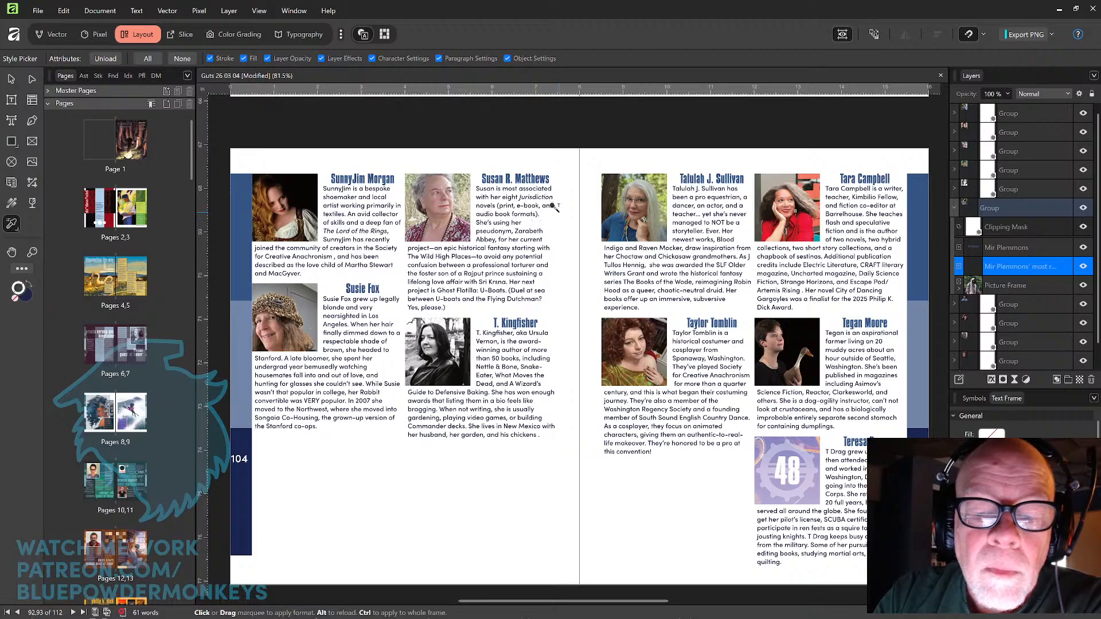
click(414, 256)
click(431, 256)
click(444, 256)
click(462, 256)
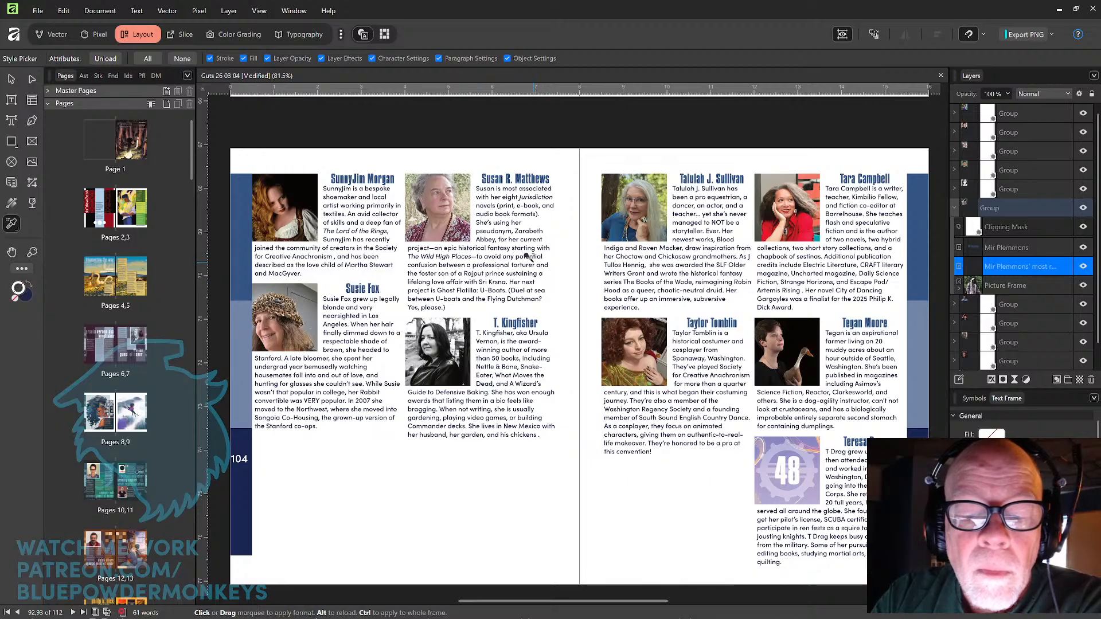
click(448, 289)
click(466, 289)
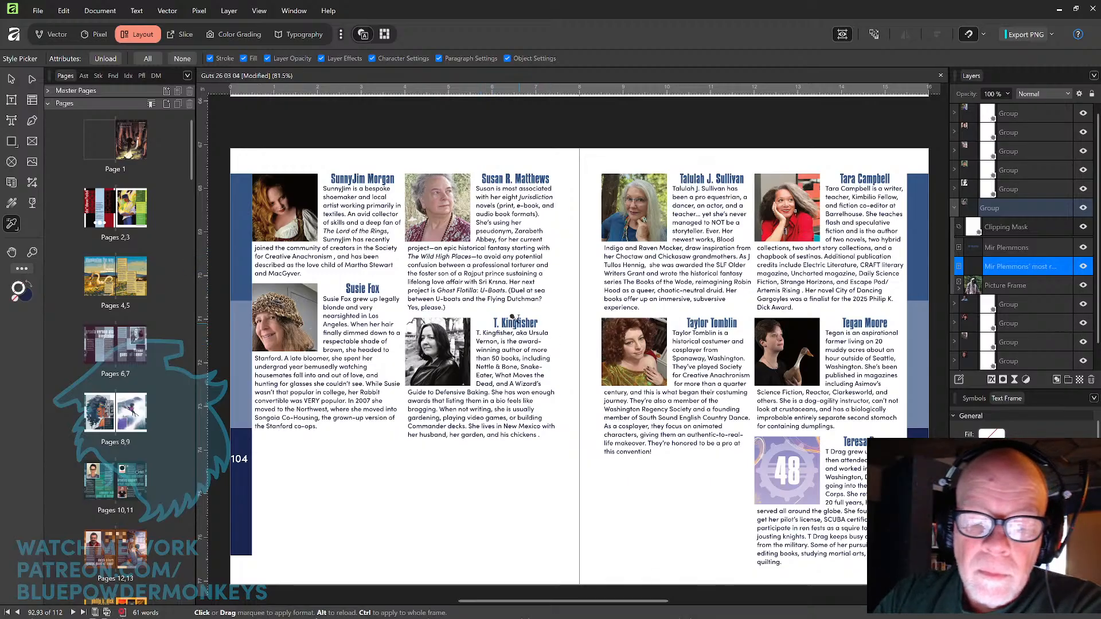
Italicize Nettle & Bone, Snake-Eater, What Moves the Dead and A Wizard's Guide to Defensive Baking in the second bio of page 104's second column
drag(483, 366, 516, 382)
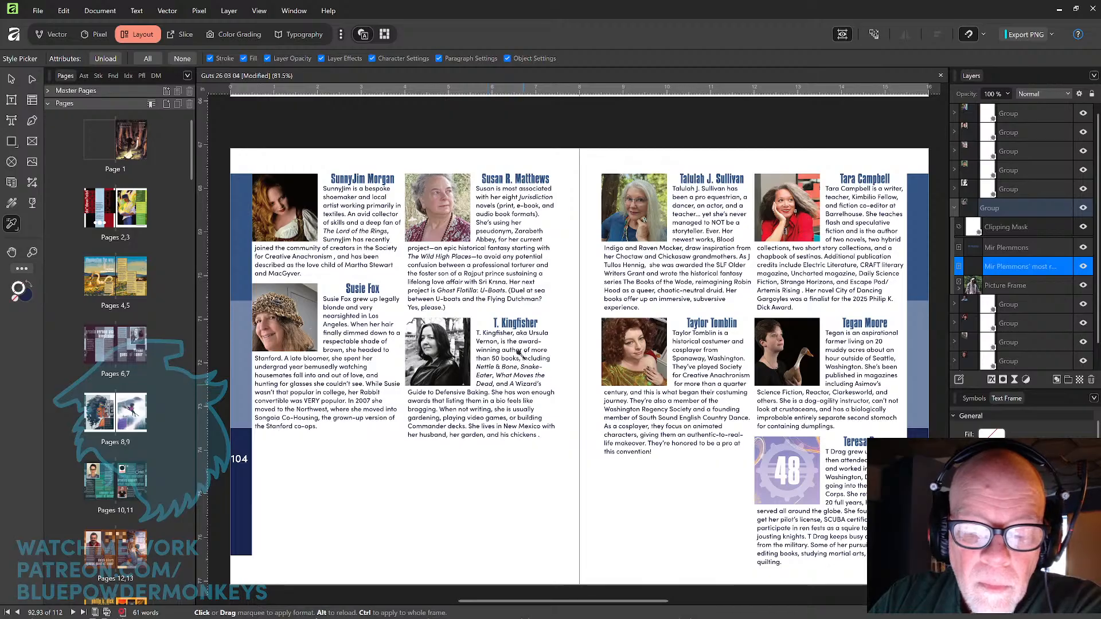
drag(409, 391, 475, 393)
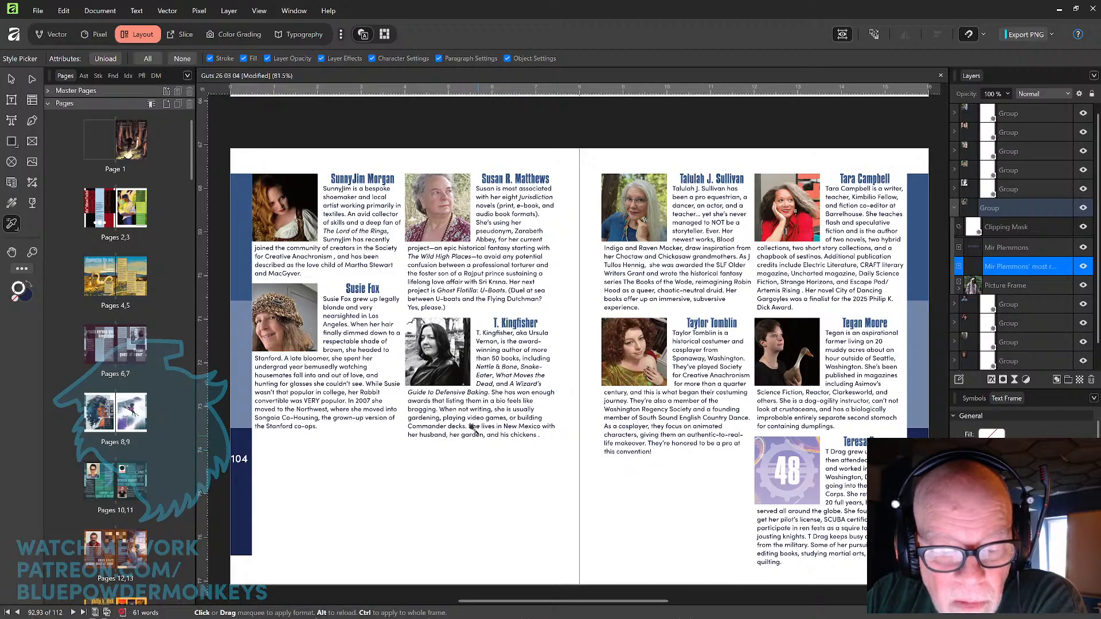
Italicize Blood Indigo, Raven Mocker and The Books of the Wode in the first bio of page 105's first column
drag(766, 362, 656, 339)
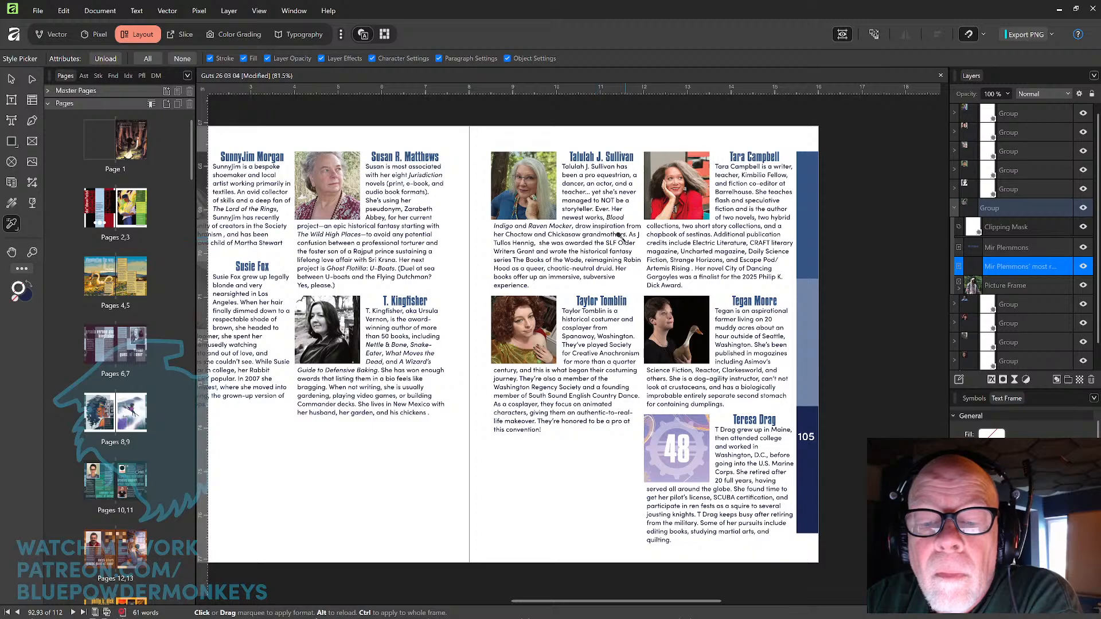
drag(518, 259, 535, 260)
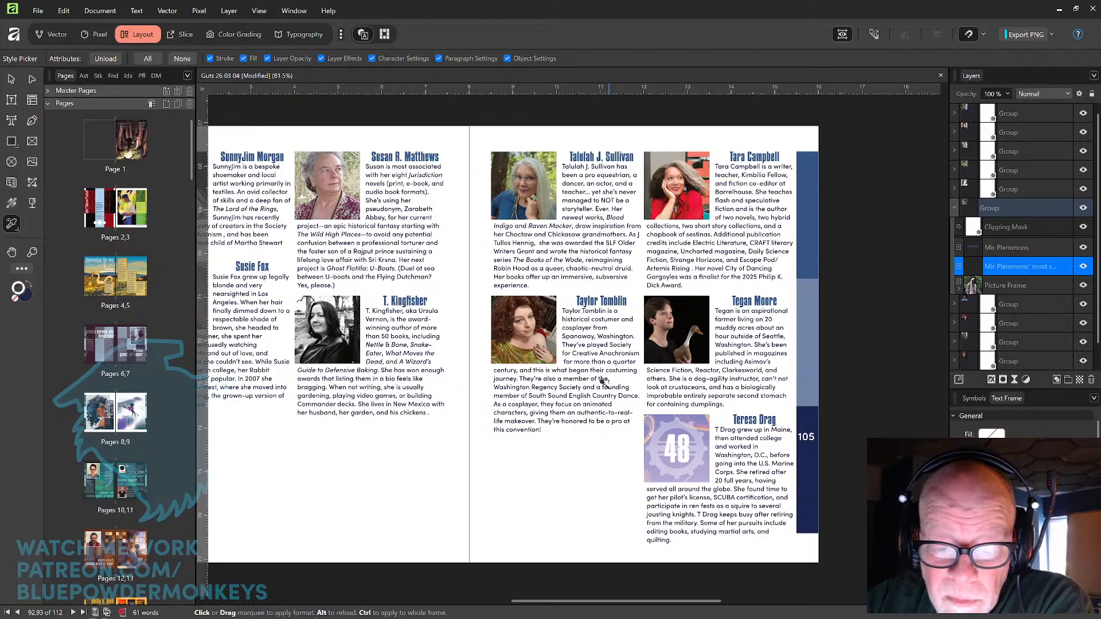
Italicize Electric Literature, CRAFT literary magazine, Uncharted magazine and Daily Science Fiction in the first bio of page 105's second column
scroll(579, 292, right, 3)
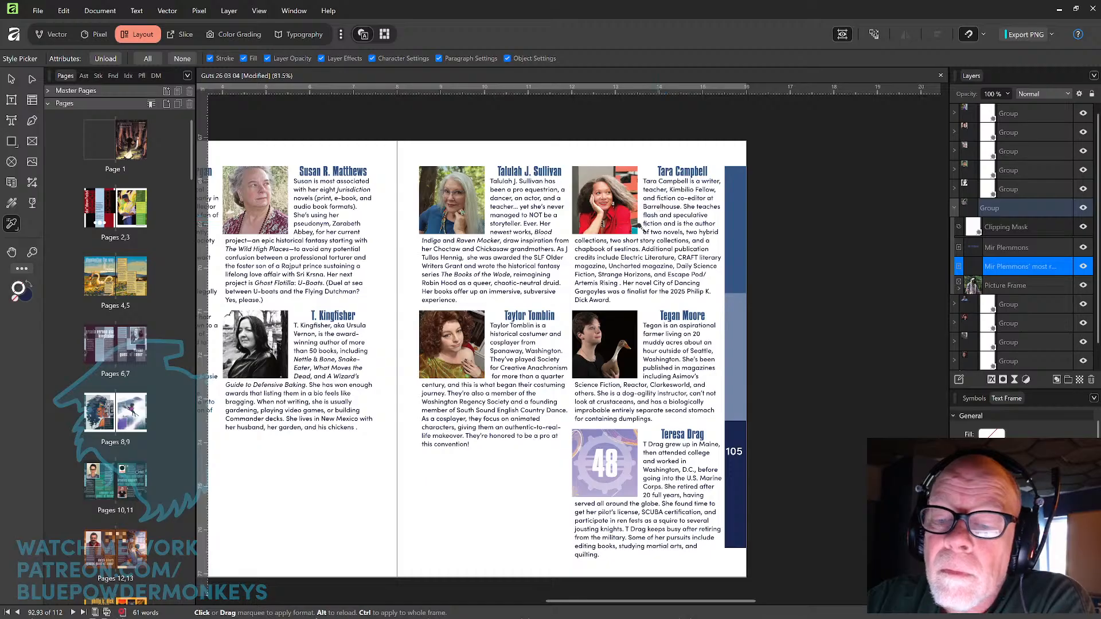
drag(621, 256, 678, 254)
click(681, 257)
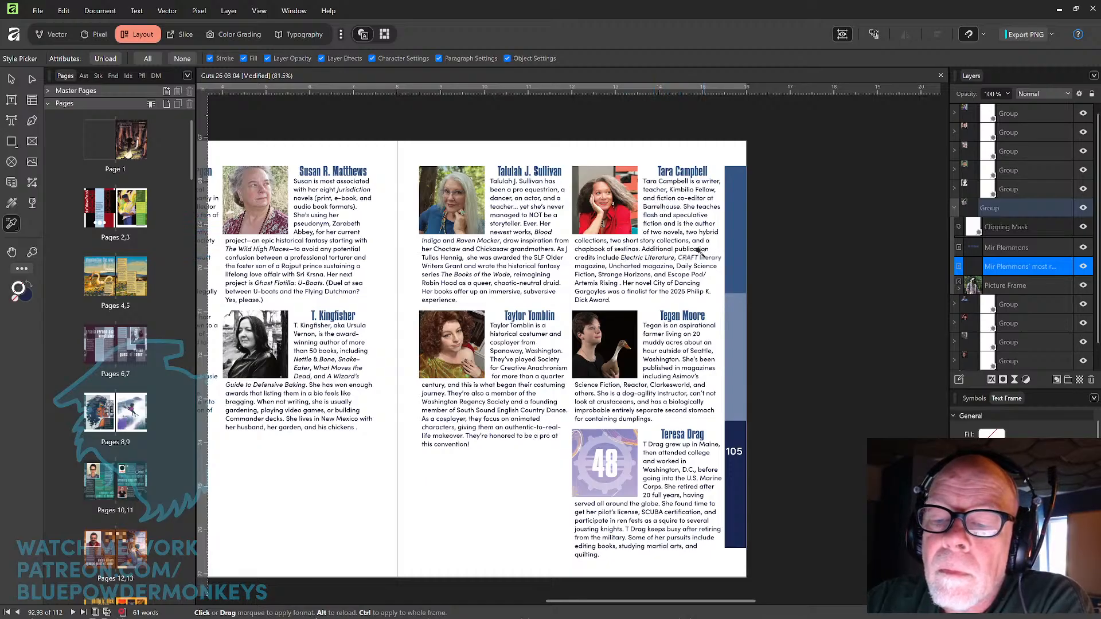
click(705, 257)
click(591, 266)
click(623, 265)
click(653, 264)
click(684, 265)
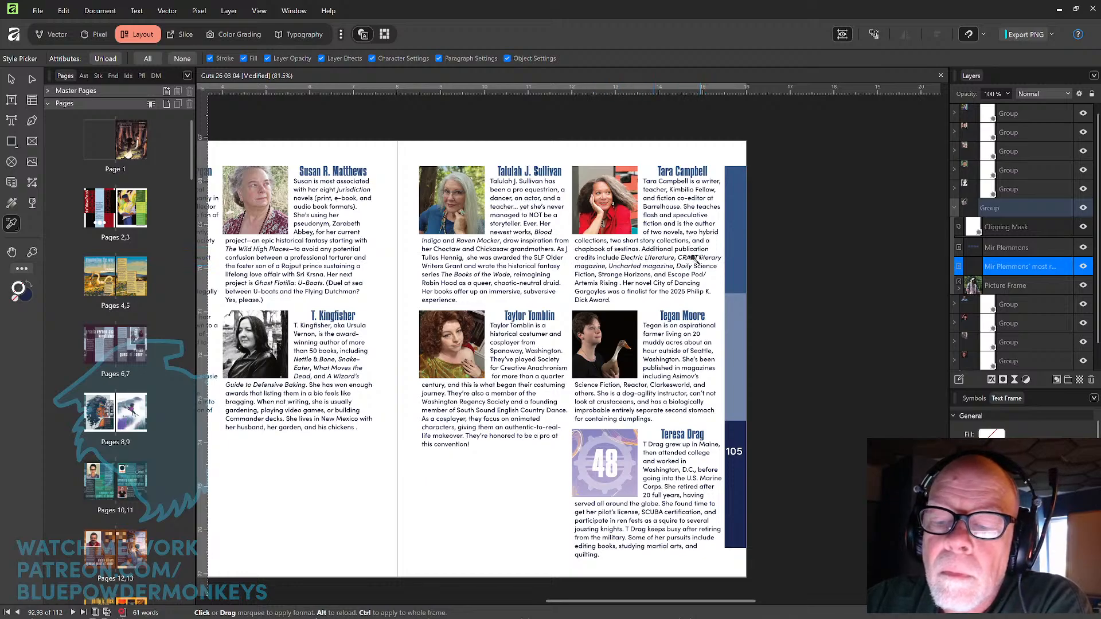
click(591, 273)
Italicize Strange Horizons and Escape Pod/Artemis Rising in the first bio of page 105's second column
click(608, 273)
click(635, 273)
click(680, 274)
click(591, 281)
click(606, 282)
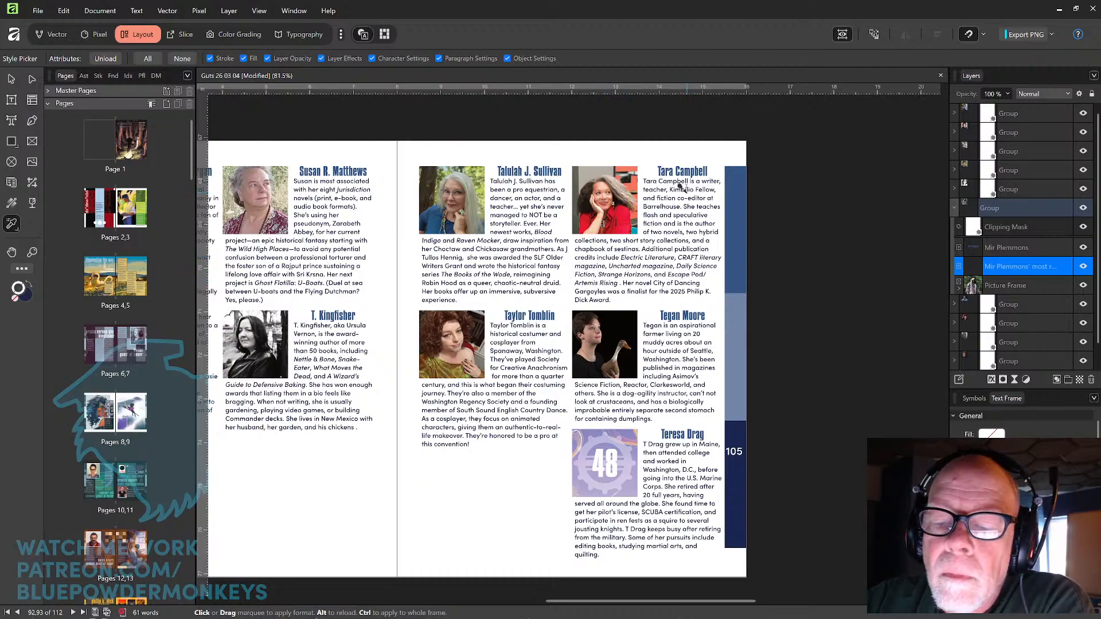
Italicize the novel title City of Dancing Gargoyles in the first bio of page 105's second column
click(660, 282)
click(669, 282)
click(678, 281)
click(590, 291)
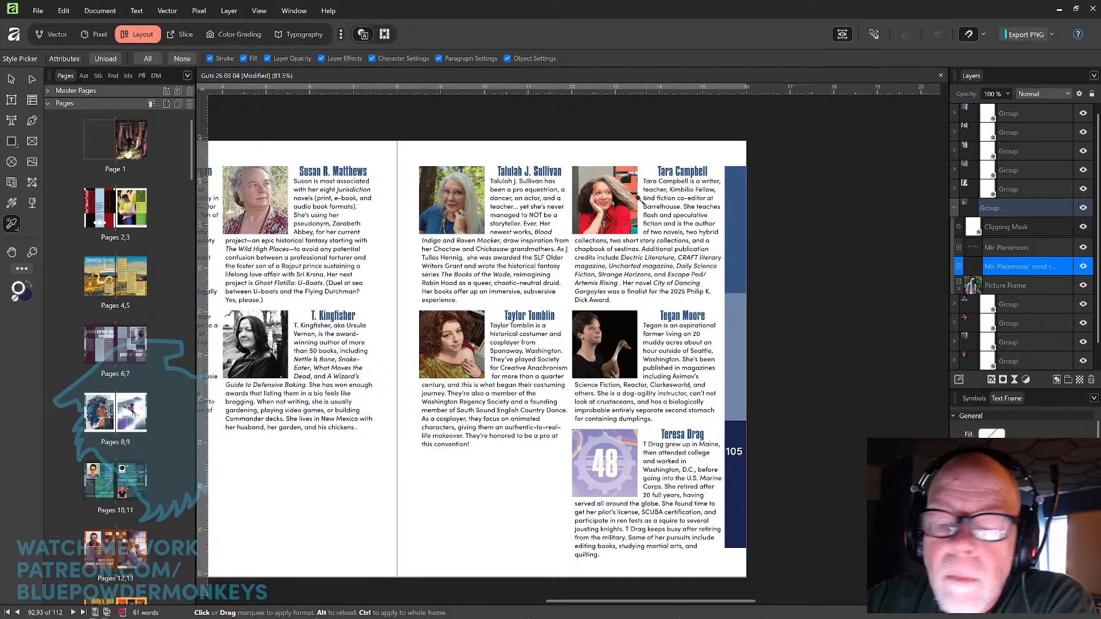
Delete the stray space before the period after Artemis Rising in the first bio of page 105's second column
key(t)
click(618, 283)
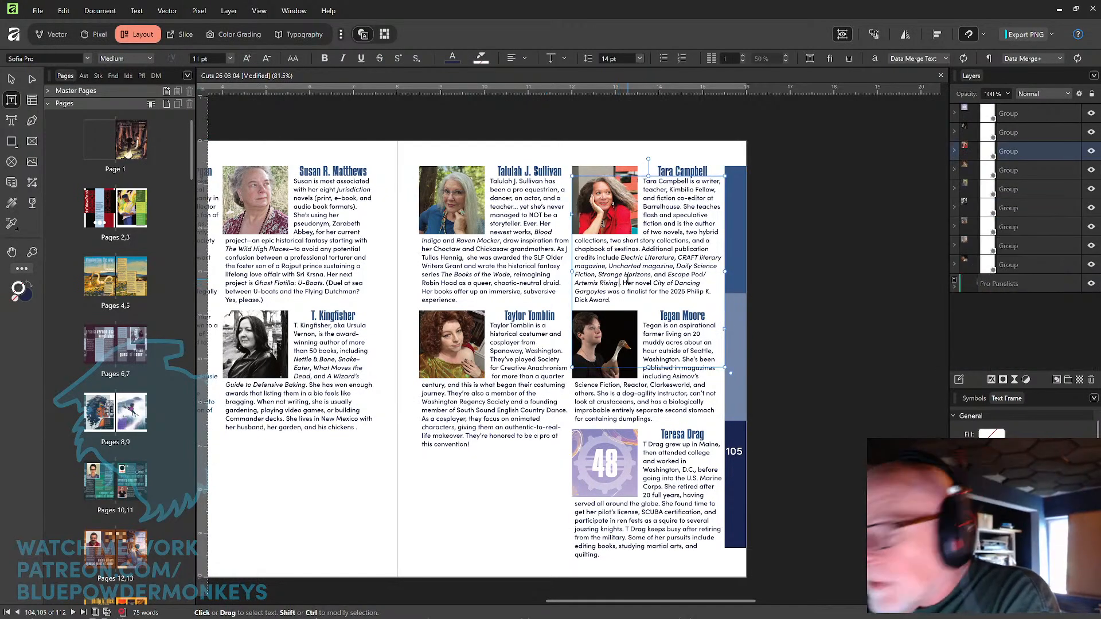
key(Delete)
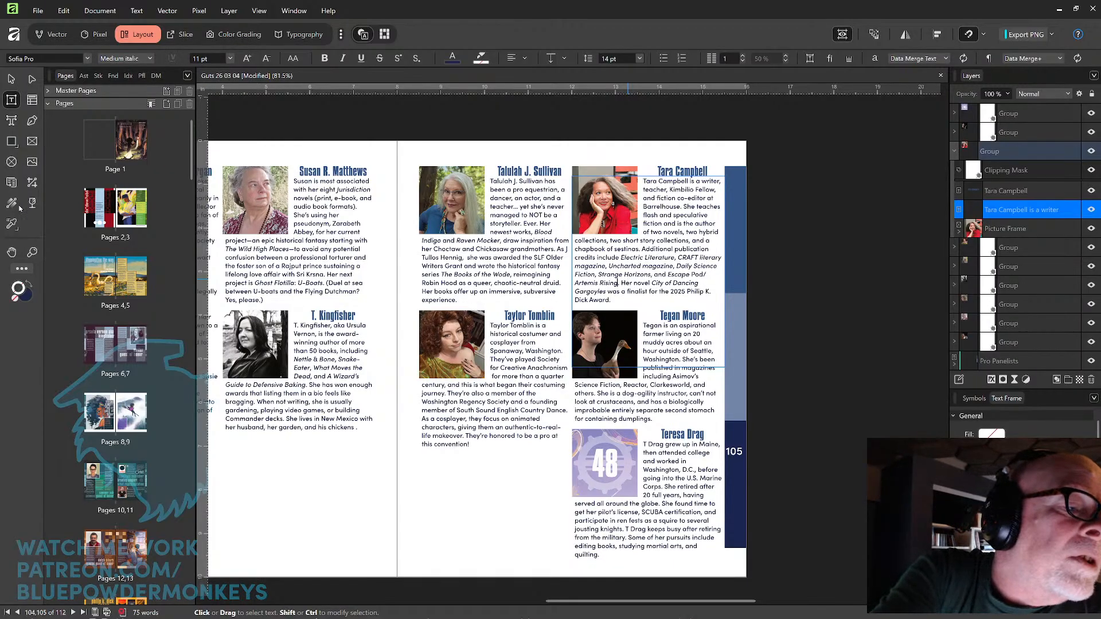
Return to the Style Picker and italicize Asimov's Science Fiction, Reactor and Clarkesworld in the second bio of page 105's second column
click(12, 226)
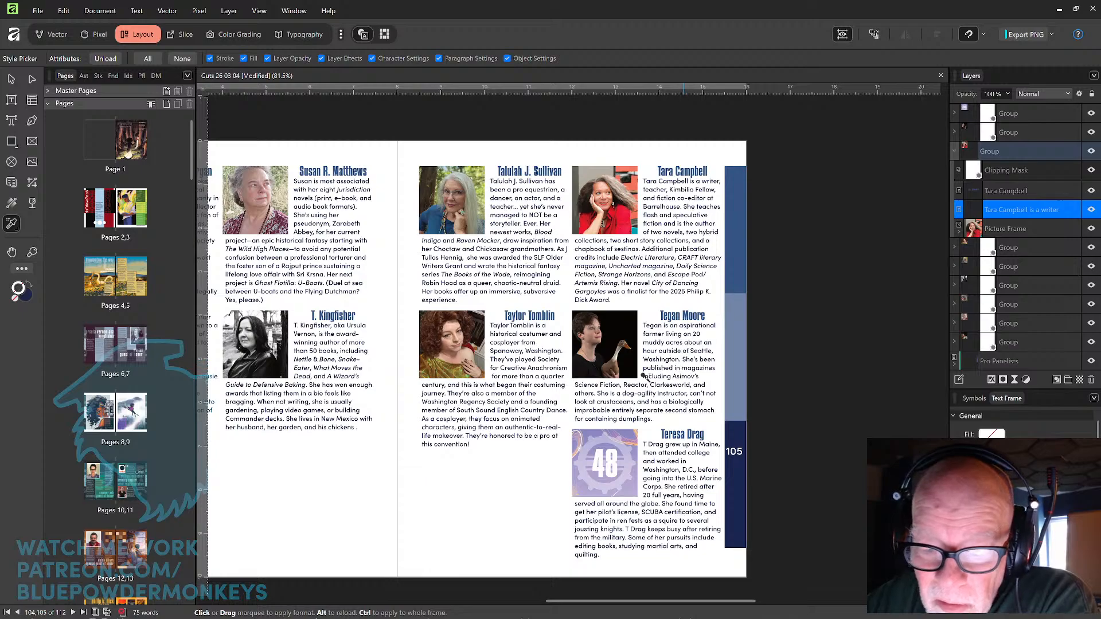
drag(670, 377, 620, 385)
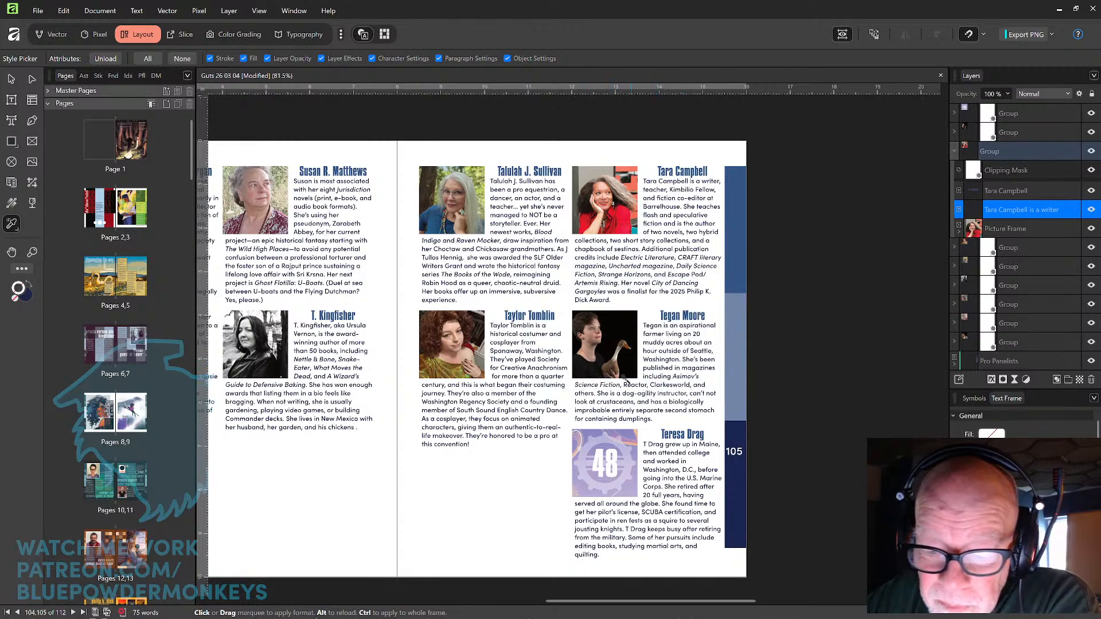
click(632, 384)
click(670, 384)
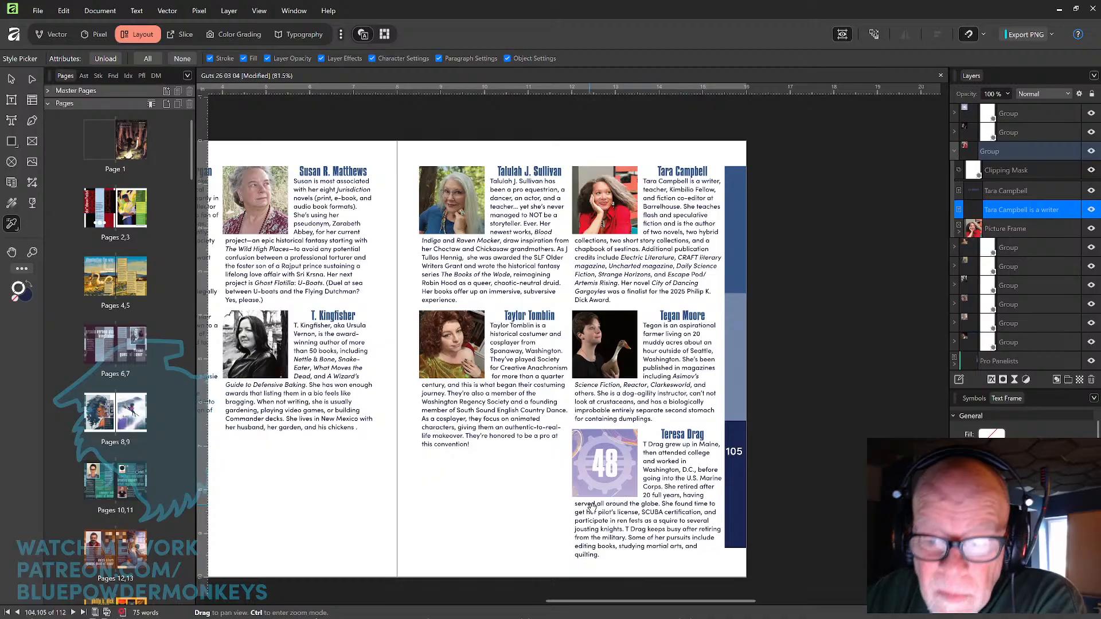
Italicize all magazine and anthology titles in the first bio of page 106's second column, from Clarkesworld to The Year's Best Dark Fantasy & Horror
scroll(673, 321, down, 8)
scroll(665, 230, down, 4)
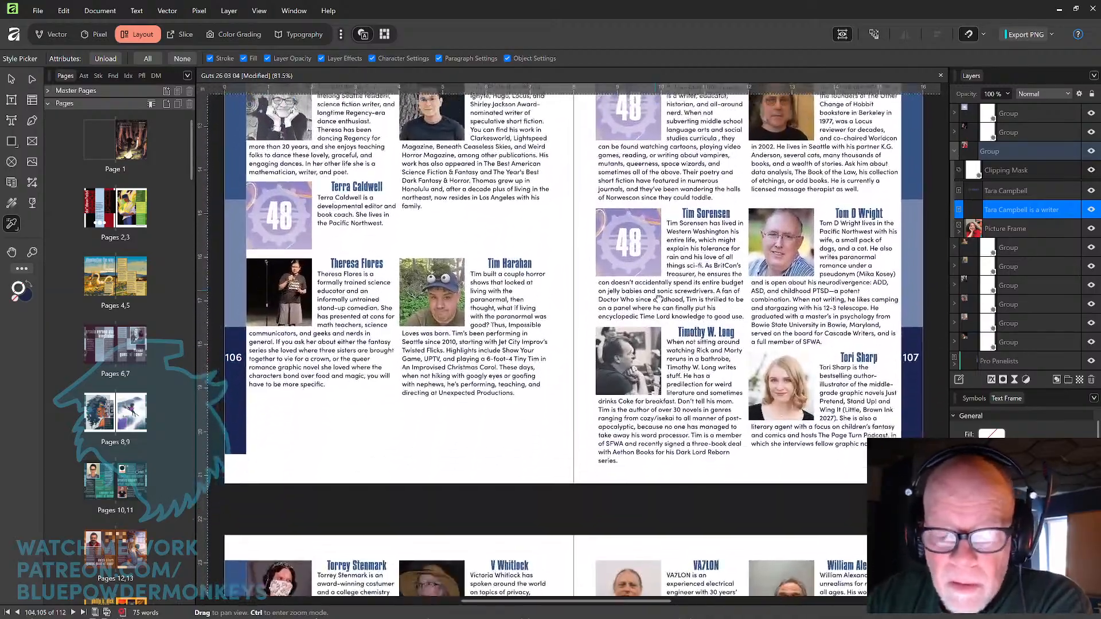
scroll(676, 321, up, 2)
drag(681, 348, 679, 356)
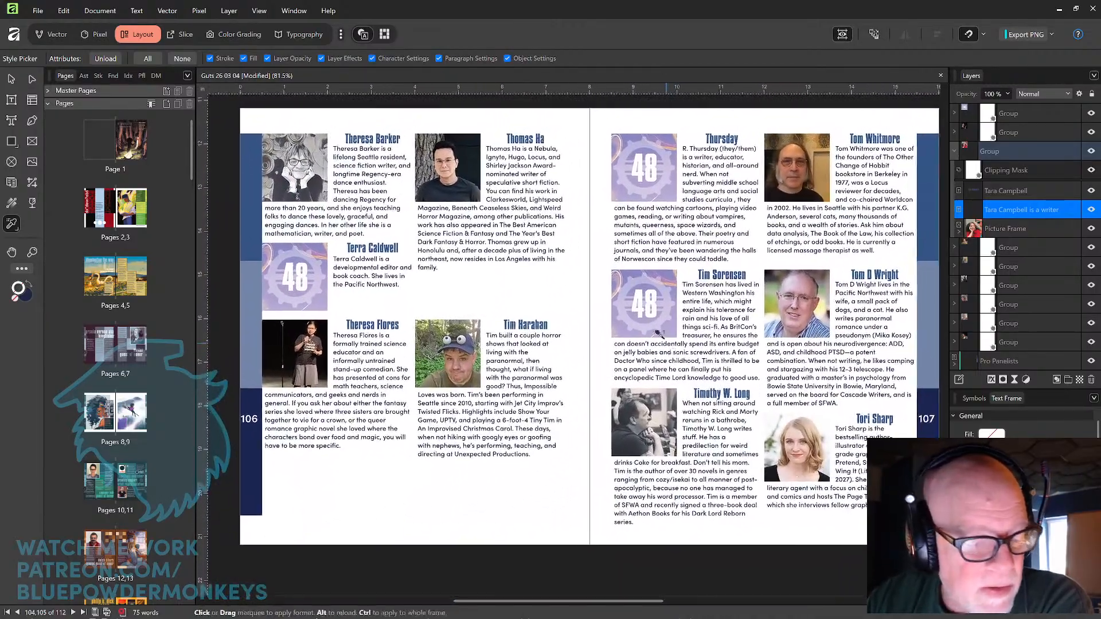
drag(189, 177, 199, 595)
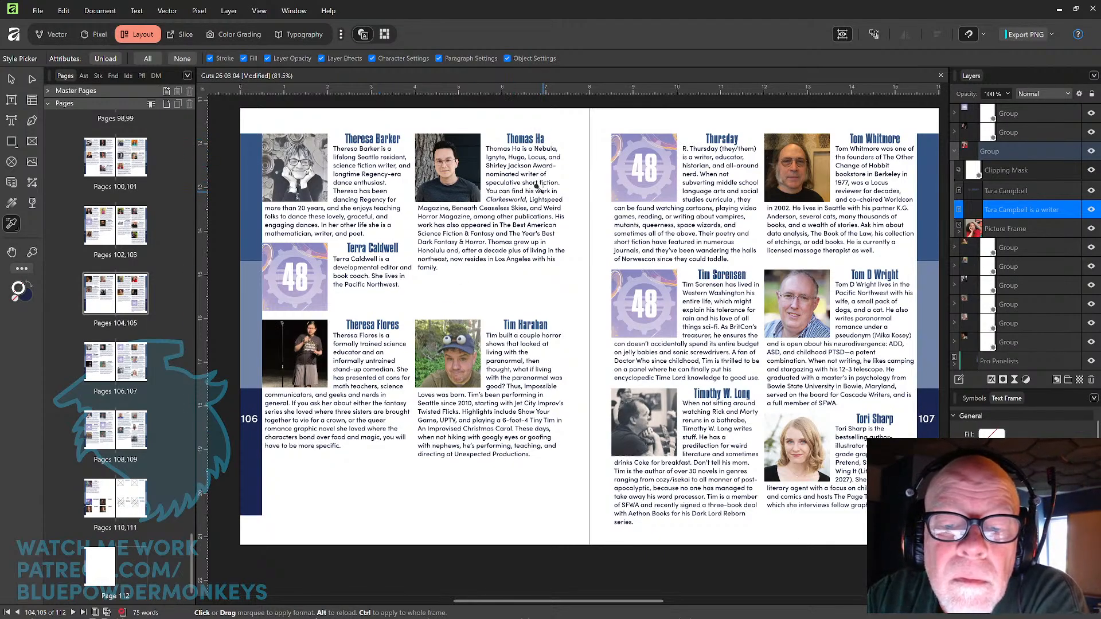
click(468, 207)
click(493, 206)
click(520, 207)
click(553, 208)
click(428, 216)
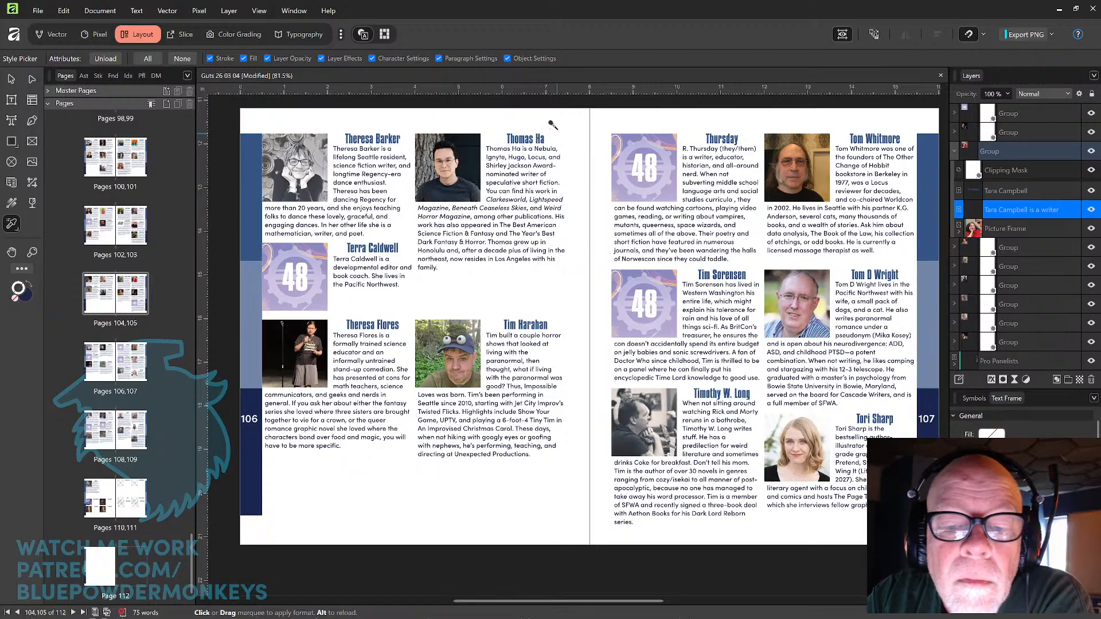
click(507, 225)
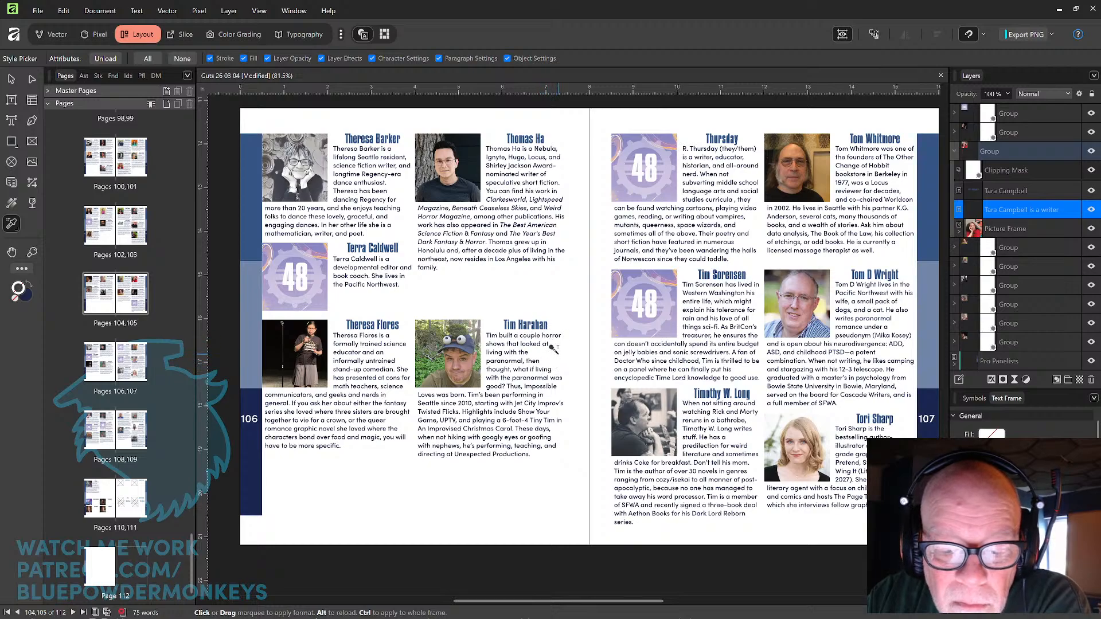
Italicize Impossible Loves, Twisted Flicks, Show Your Game, UPTV and An Improvised Christmas Carol in the last bio of page 106's second column
drag(536, 382, 436, 393)
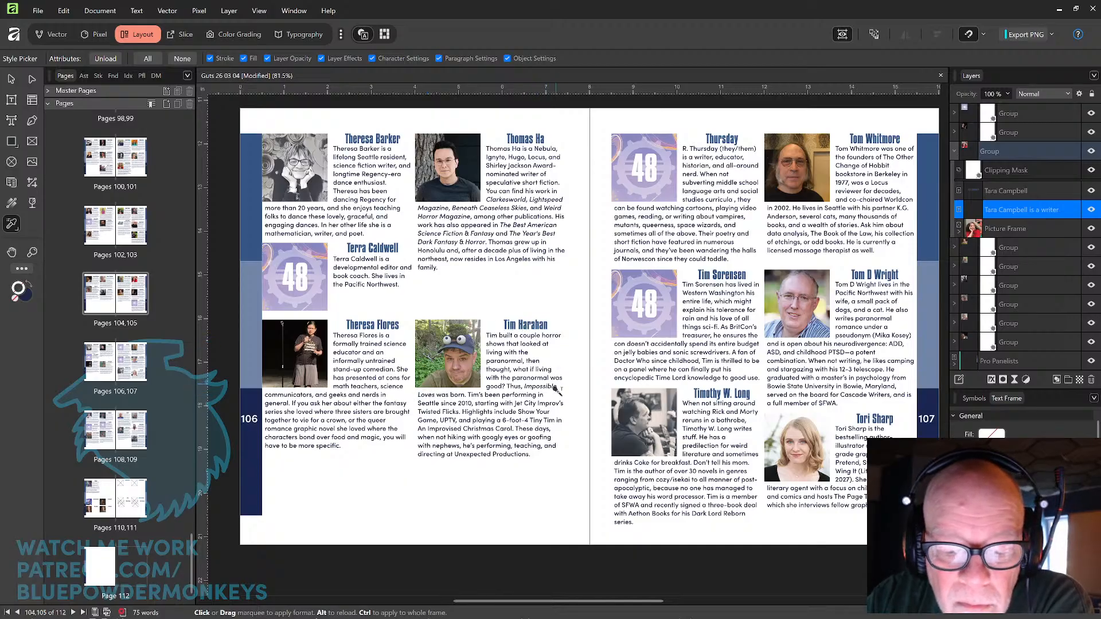
drag(427, 408, 447, 409)
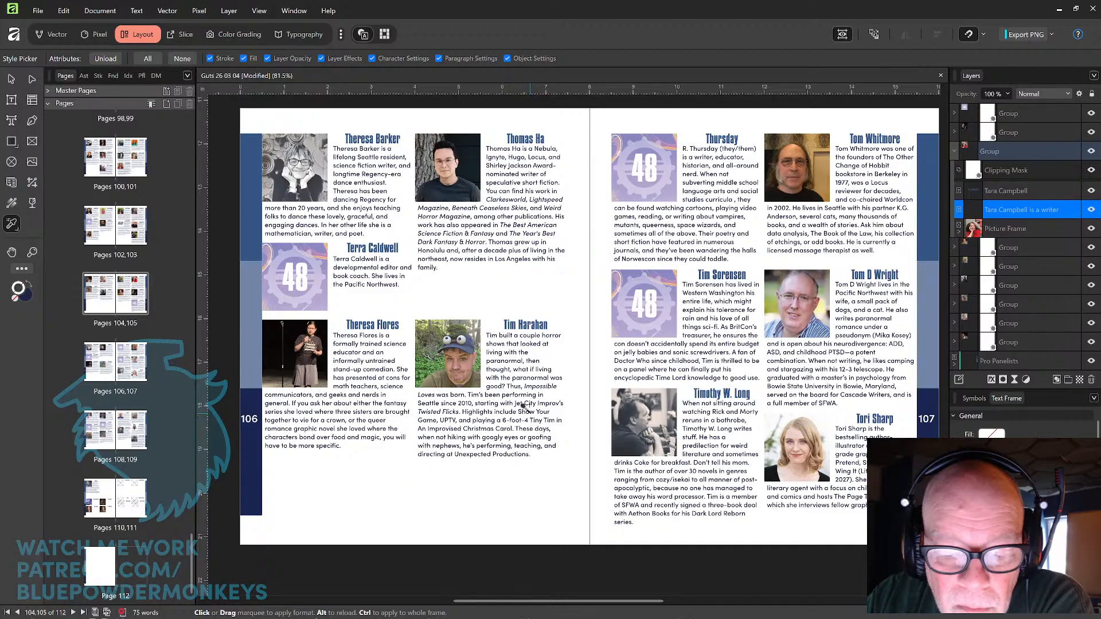
drag(518, 411, 549, 411)
drag(443, 417, 481, 420)
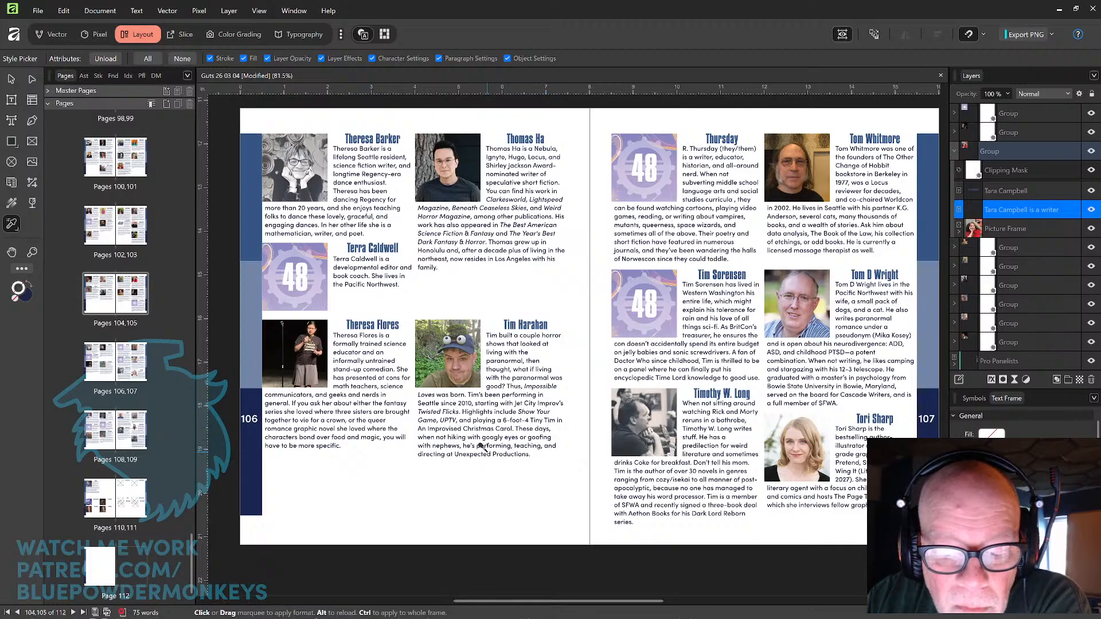
drag(413, 424, 498, 425)
key(space)
drag(539, 424, 498, 436)
Italicize all show, book, bookstore and podcast titles in page 107's bios, from Doctor Who and Rick and Morty to The Page Turn Podcast
key(space)
drag(570, 391, 534, 382)
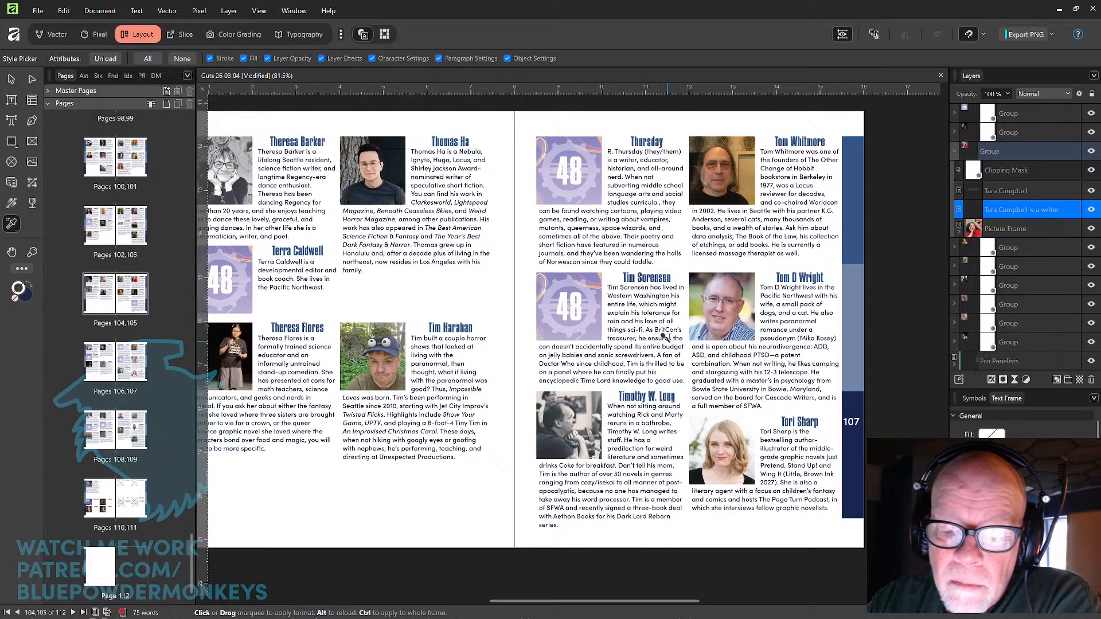
drag(550, 362, 564, 364)
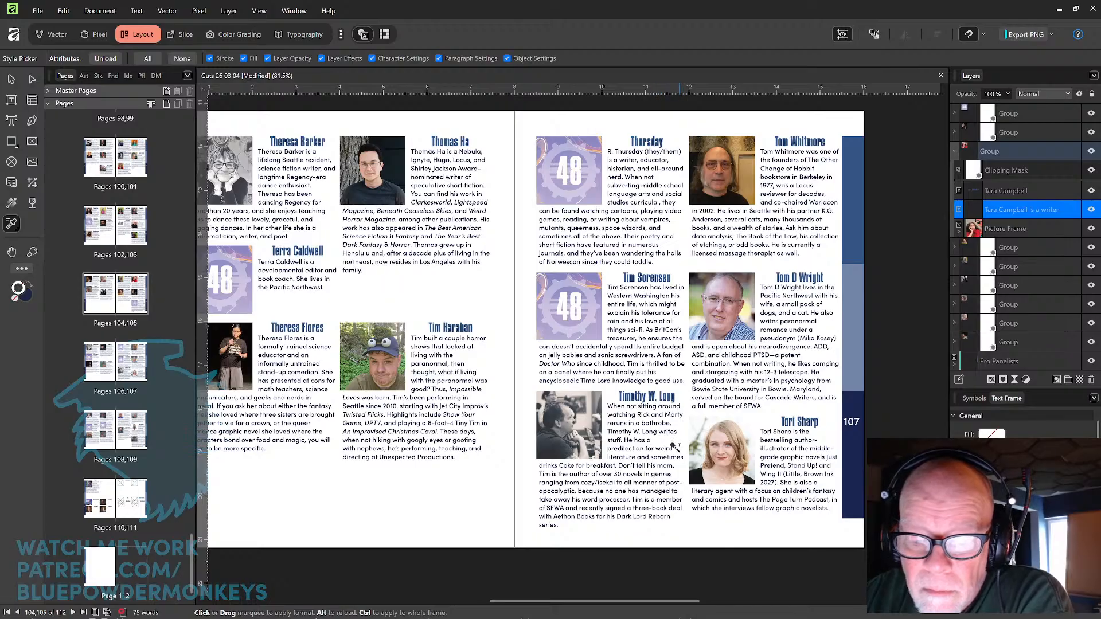
drag(637, 414, 681, 415)
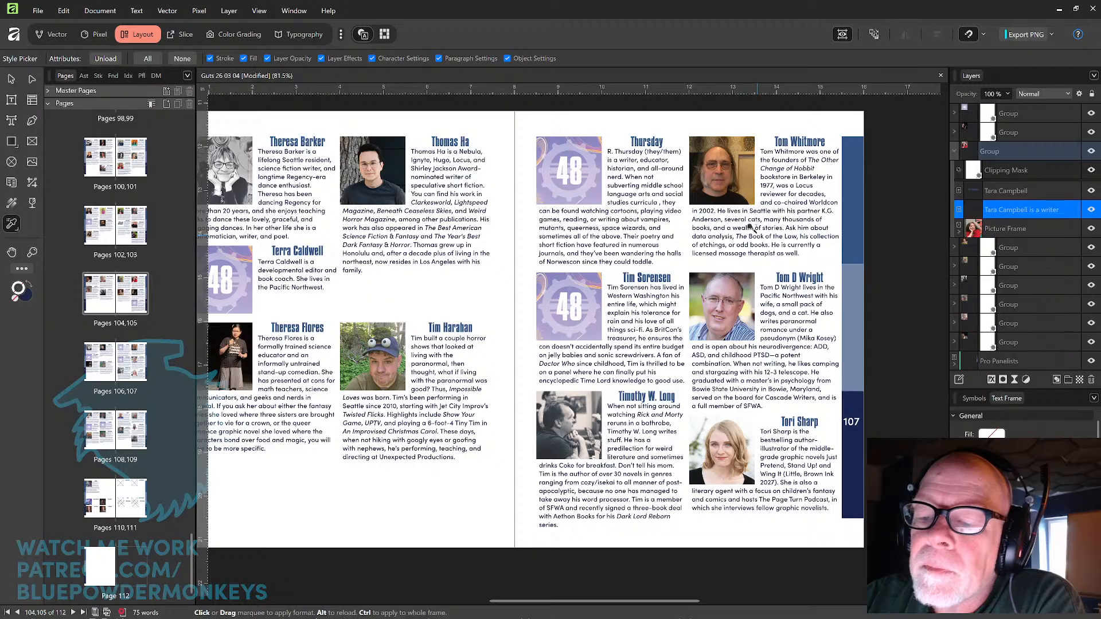
click(788, 226)
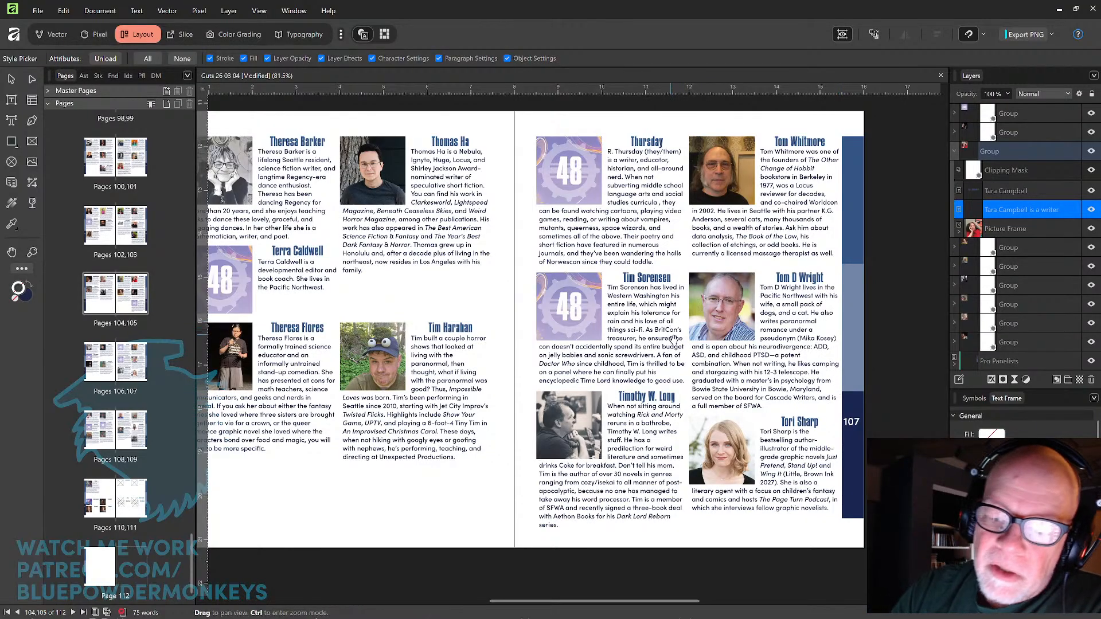
Try to italicize Oscar Mike Radio in the last bio of page 108's first column and undo the misapplied formatting
scroll(551, 435, down, 5)
scroll(566, 357, down, 4)
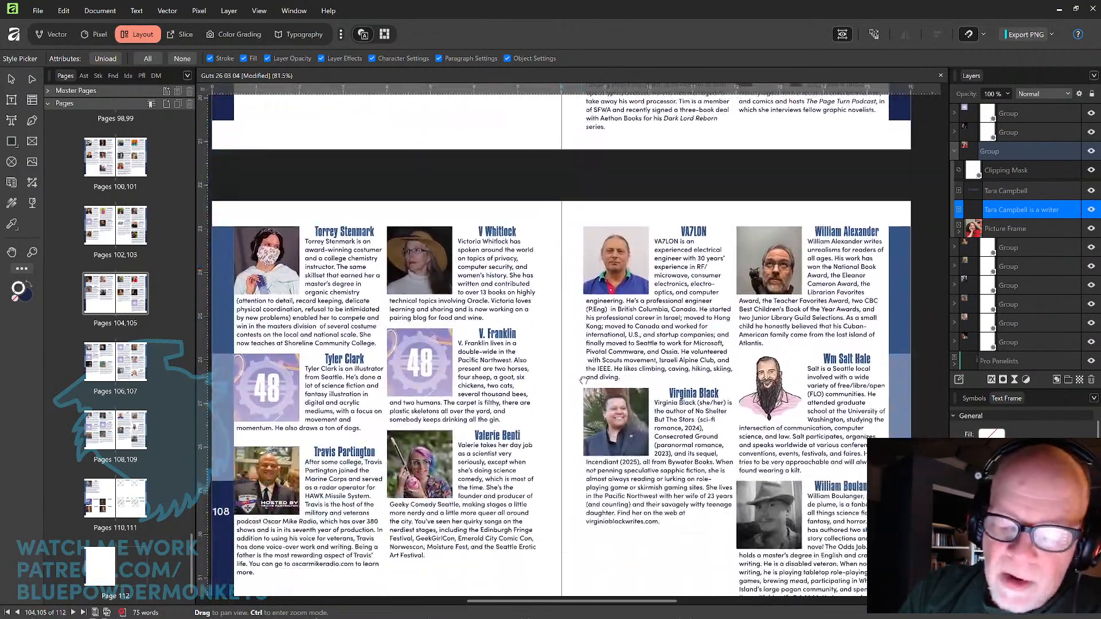
drag(594, 326, 595, 327)
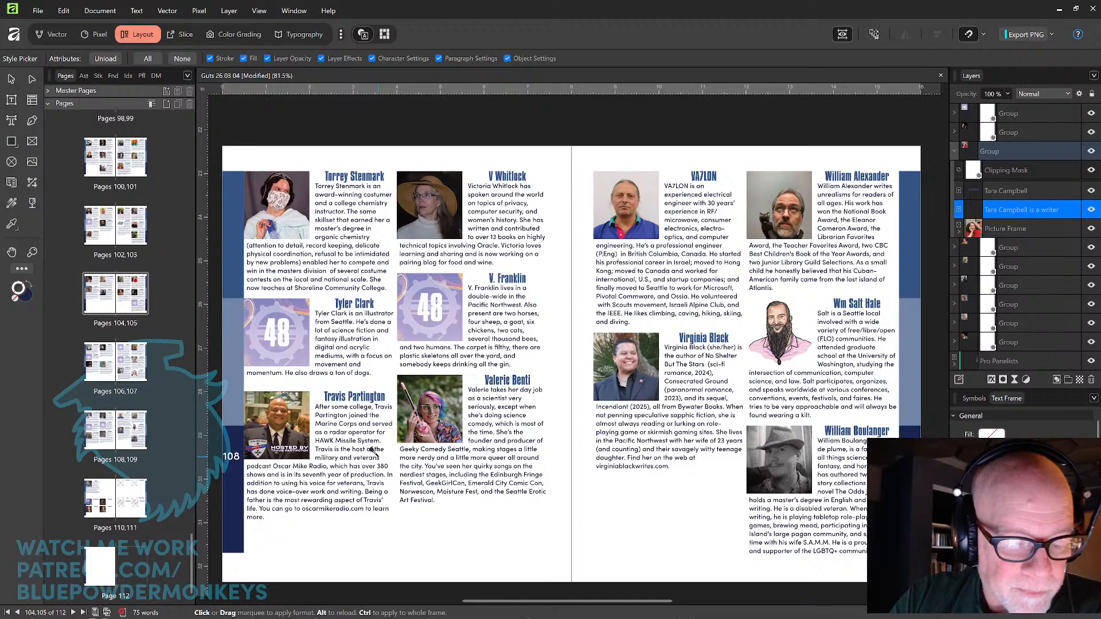
key(ctrl+z)
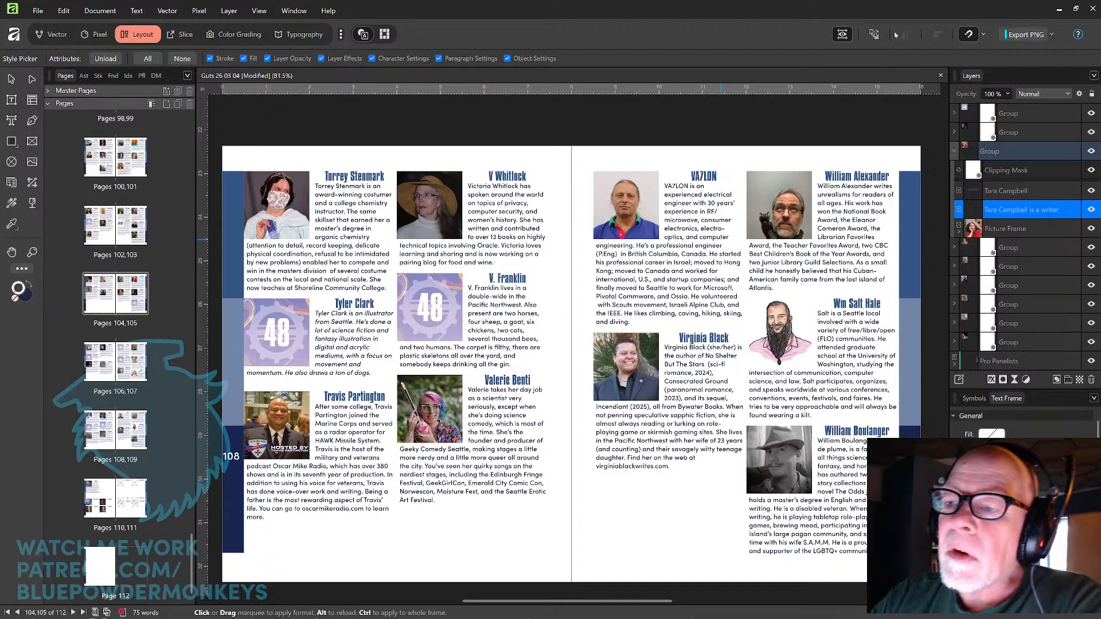
Show the frame outlines and shorten the clipping mask of the second bio group in page 108's first column so it ends just below its text
click(843, 36)
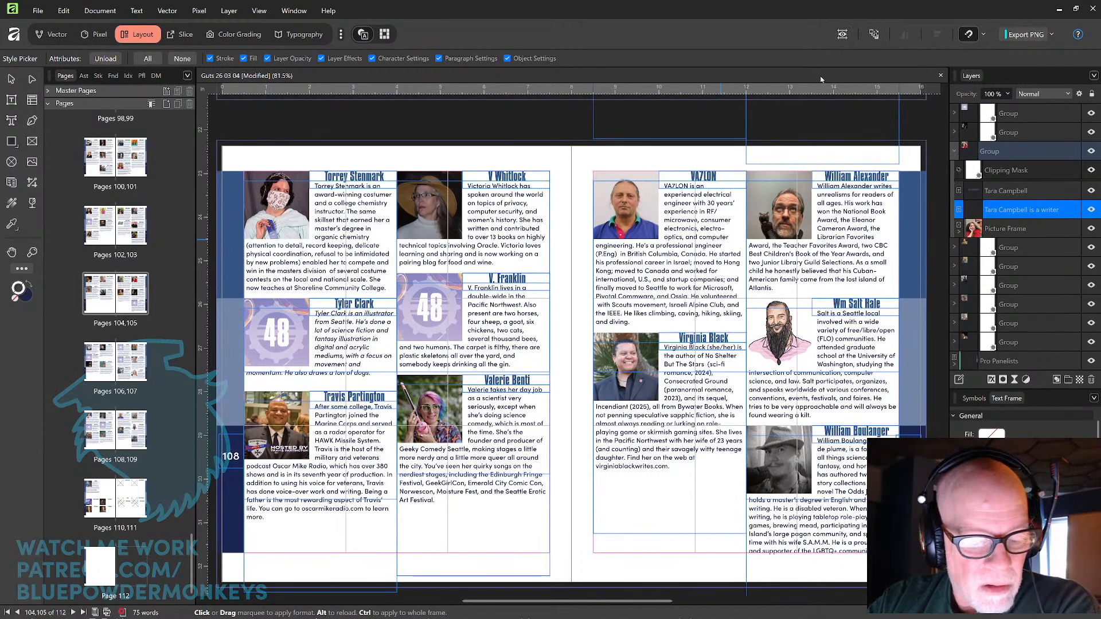
key(v)
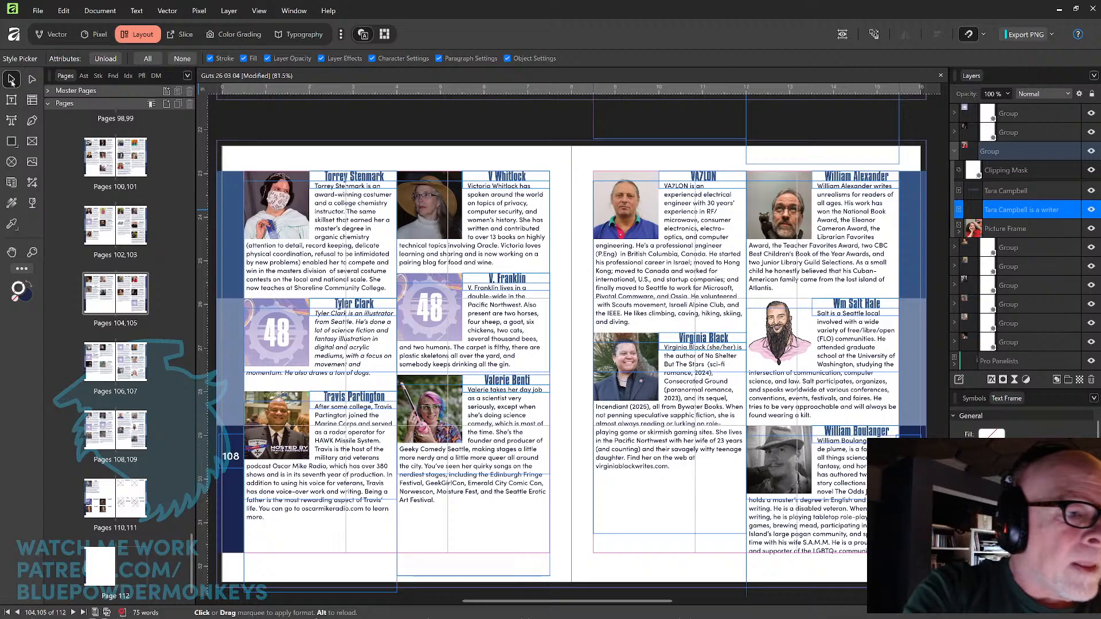
click(360, 467)
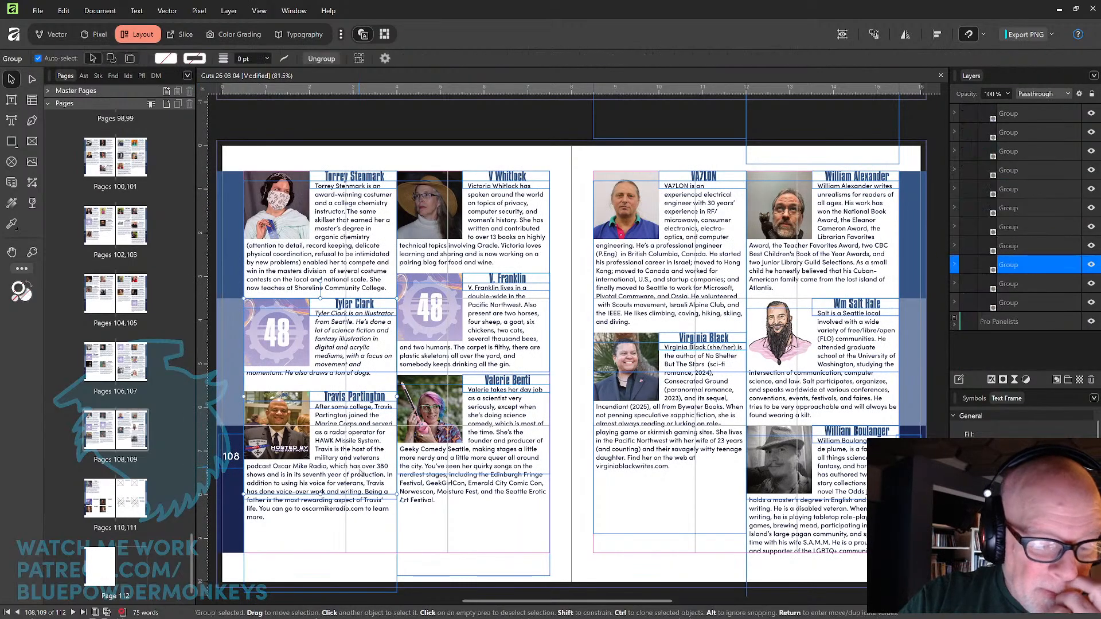
drag(320, 495, 320, 515)
key(ctrl+z)
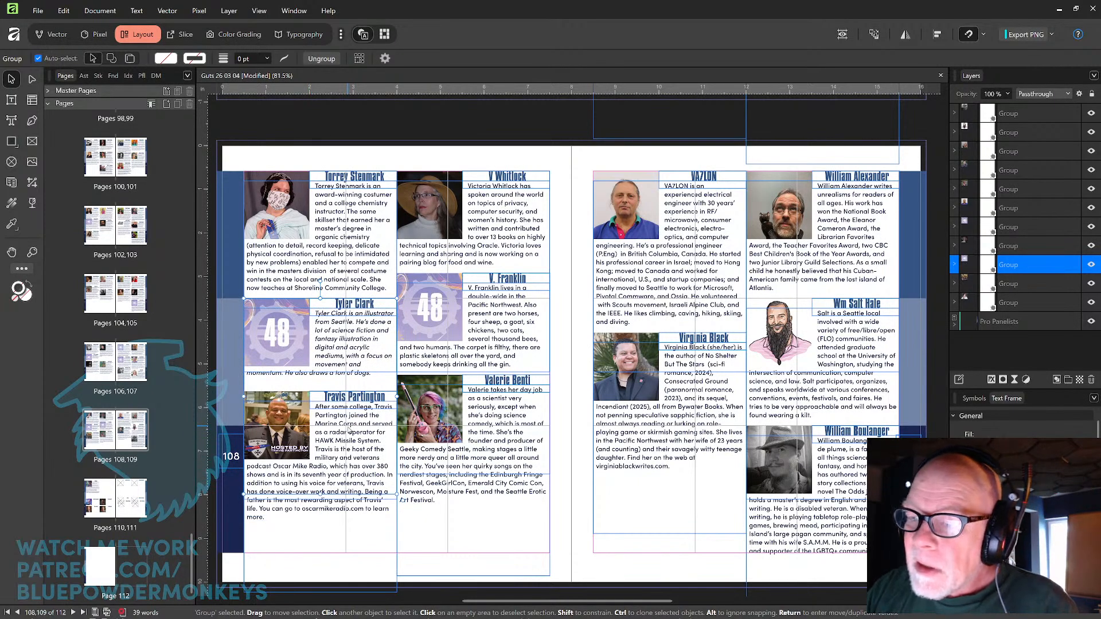
click(954, 264)
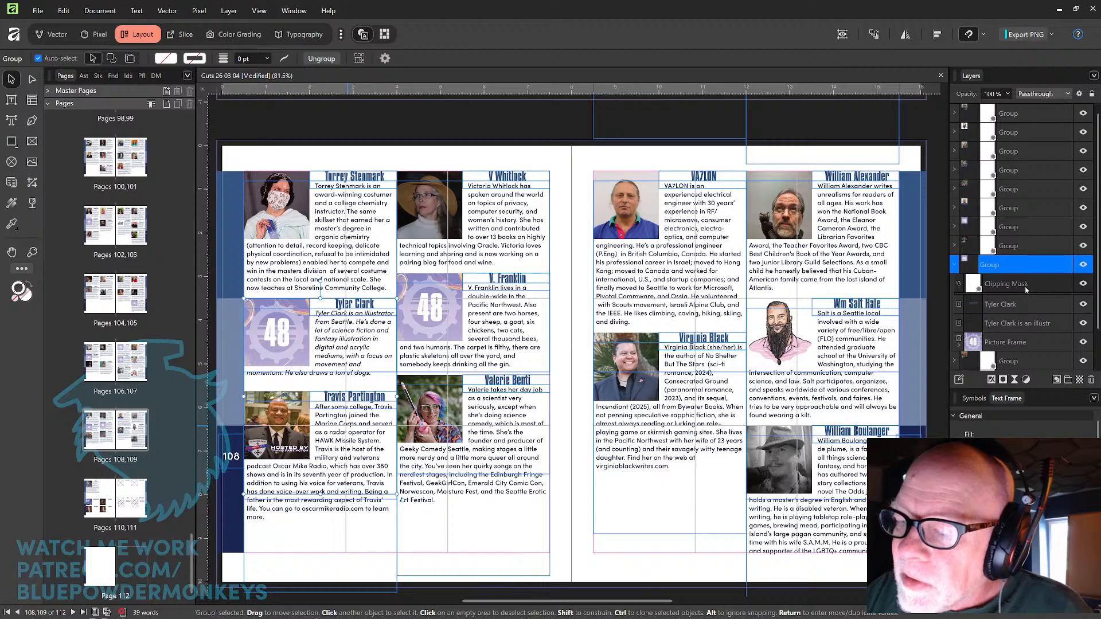
click(1025, 281)
drag(320, 493, 334, 390)
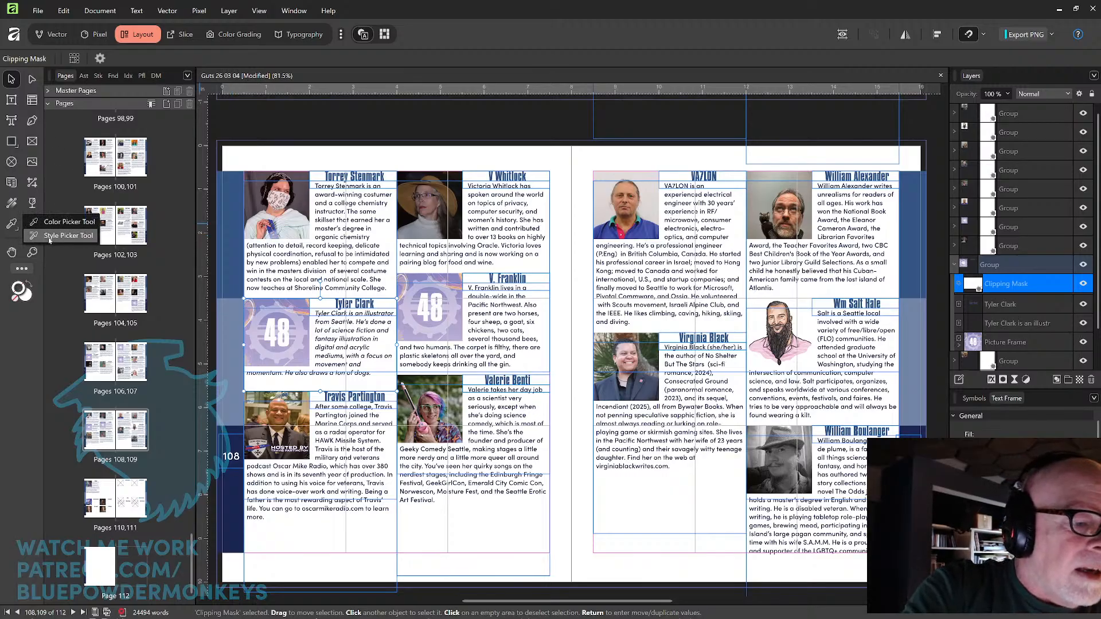
Return to the Style Picker and italicize Oscar Mike Radio and Geeky Comedy Seattle in the last bios of page 108's two columns
click(12, 224)
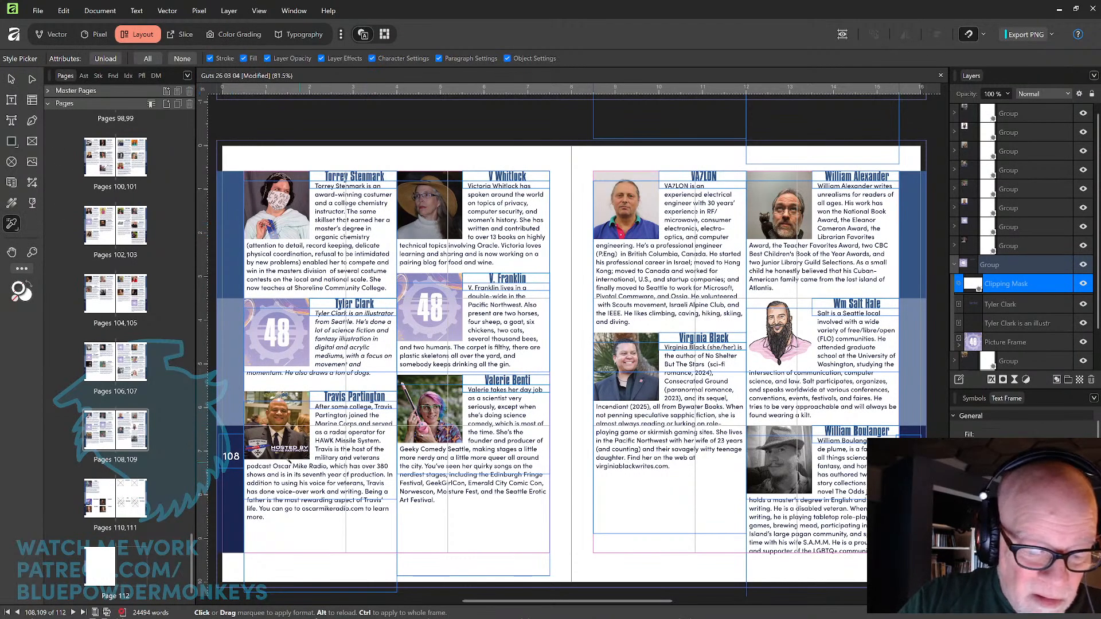
drag(279, 464, 310, 462)
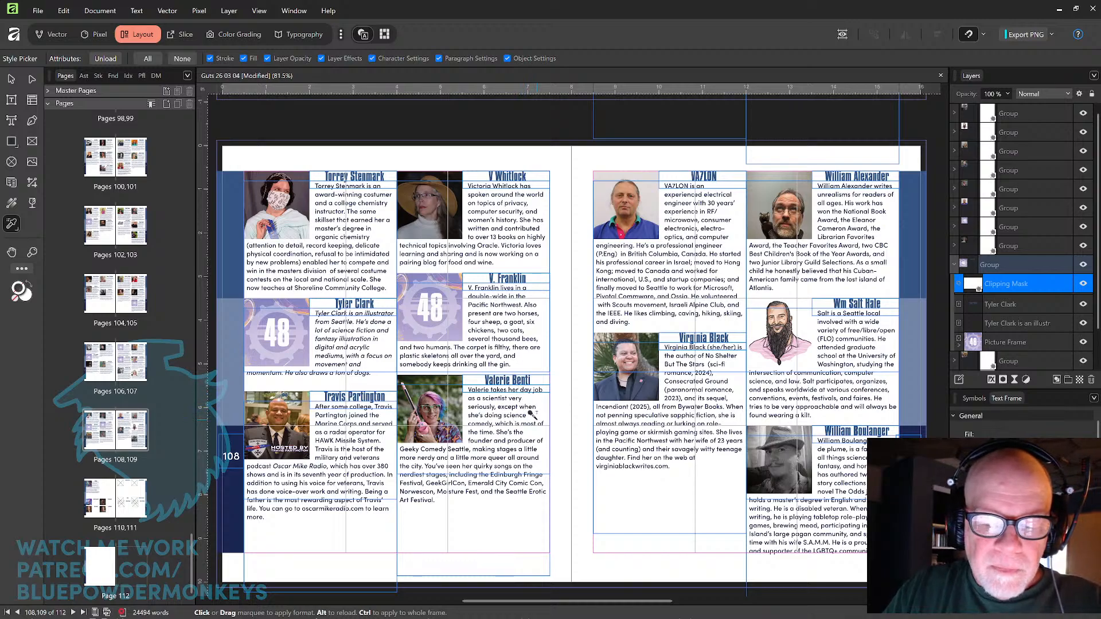
drag(403, 448, 461, 448)
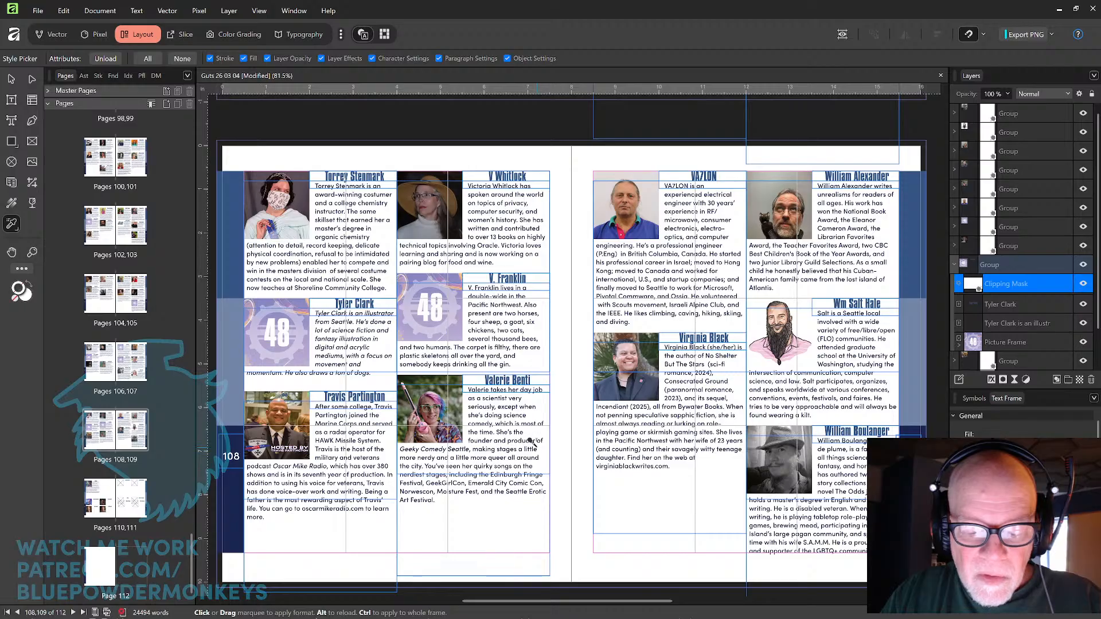
Italicize the novel title The Odds Job in the last bio of page 109's second column
key(space)
drag(568, 402, 498, 373)
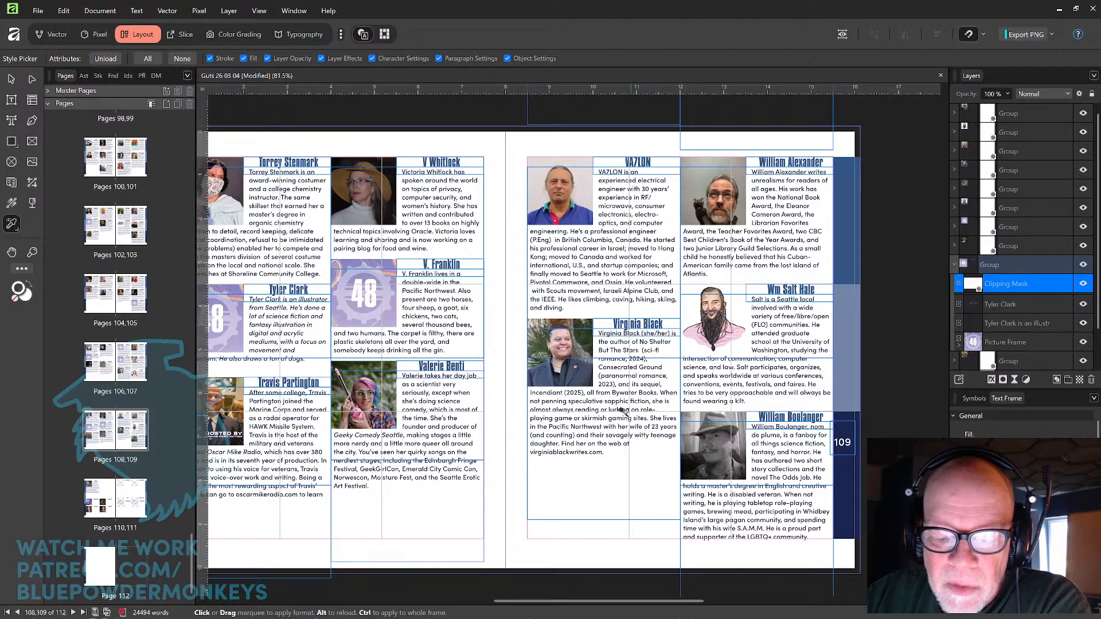
key(space)
drag(667, 380, 510, 354)
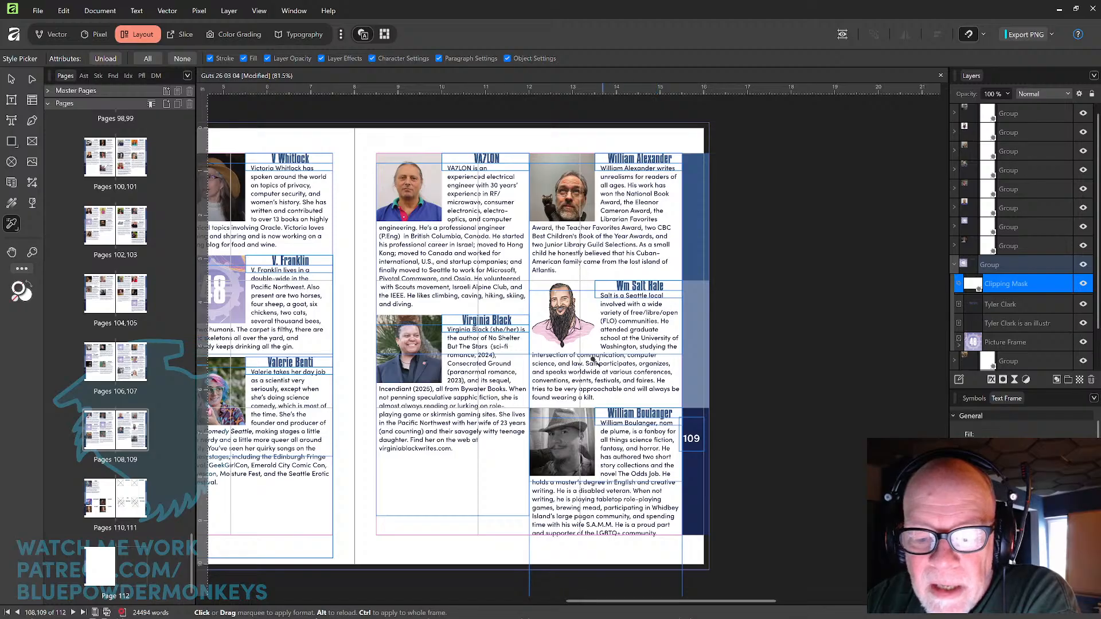
scroll(616, 252, down, 3)
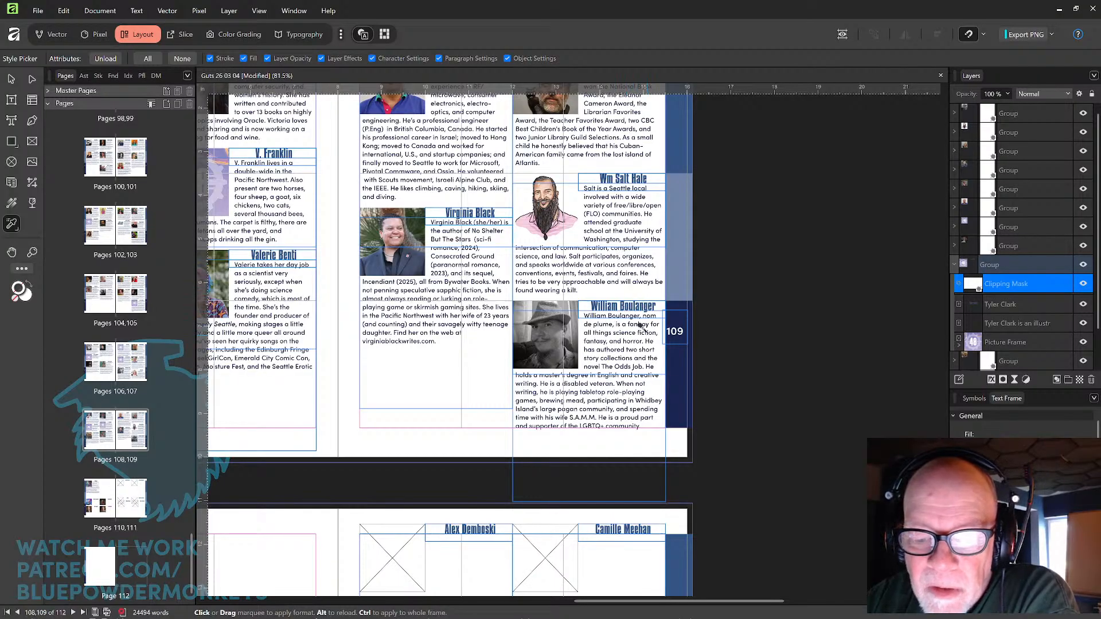
drag(601, 365, 641, 366)
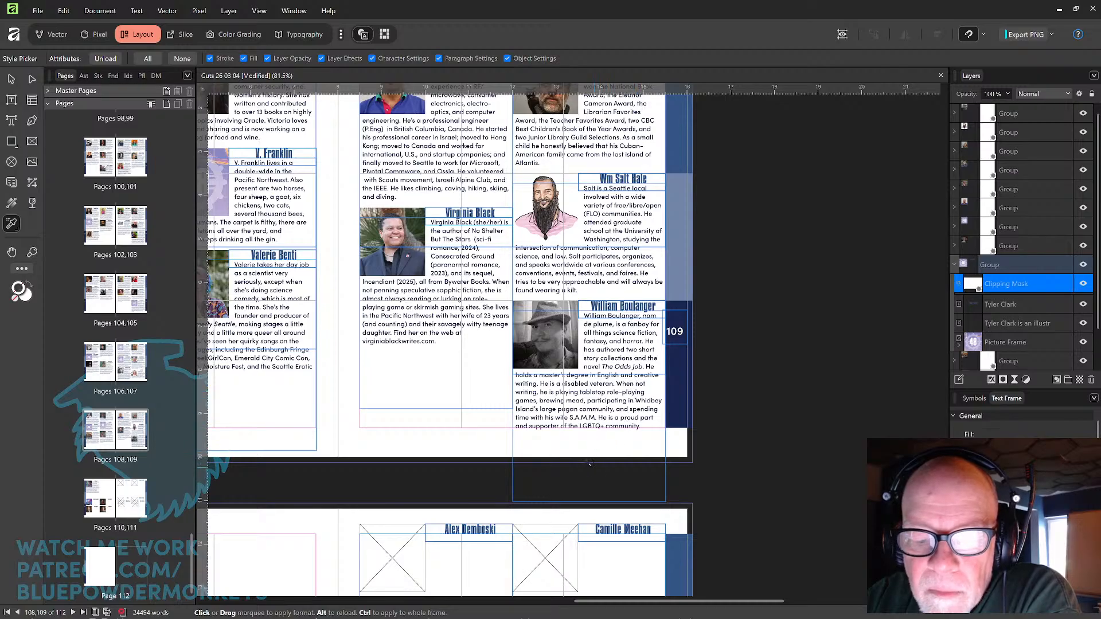
Check the remaining bio on page 110 and the placeholder entries on page 111 for titles that need italics
drag(609, 465, 720, 263)
drag(651, 378, 737, 273)
mouse_move(632, 354)
mouse_down()
mouse_move(735, 320)
mouse_move(688, 312)
mouse_up()
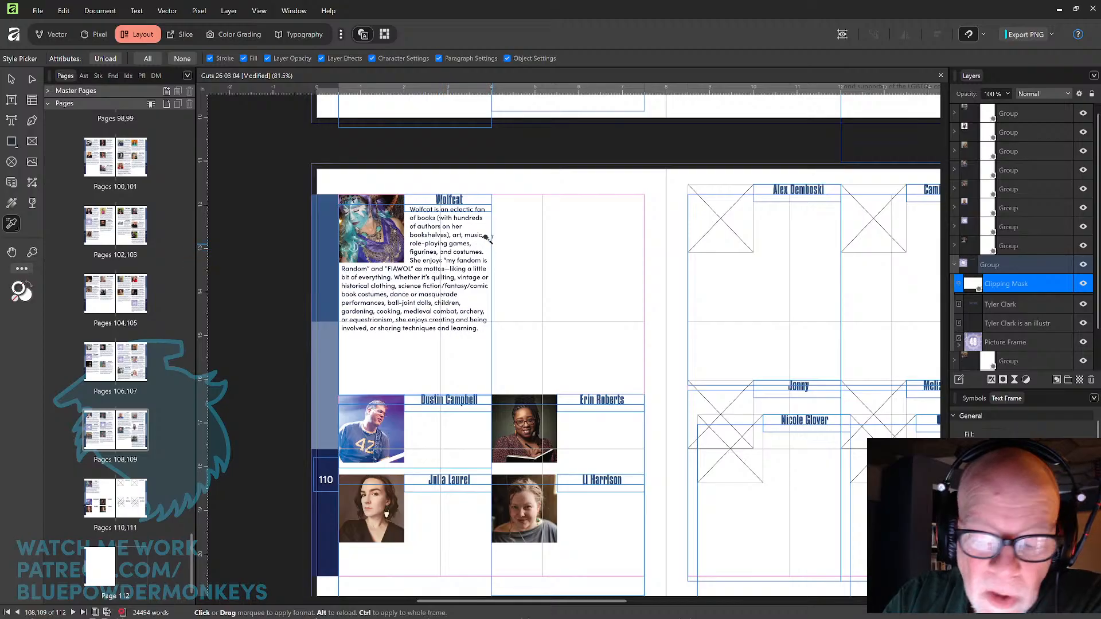
drag(698, 265, 599, 258)
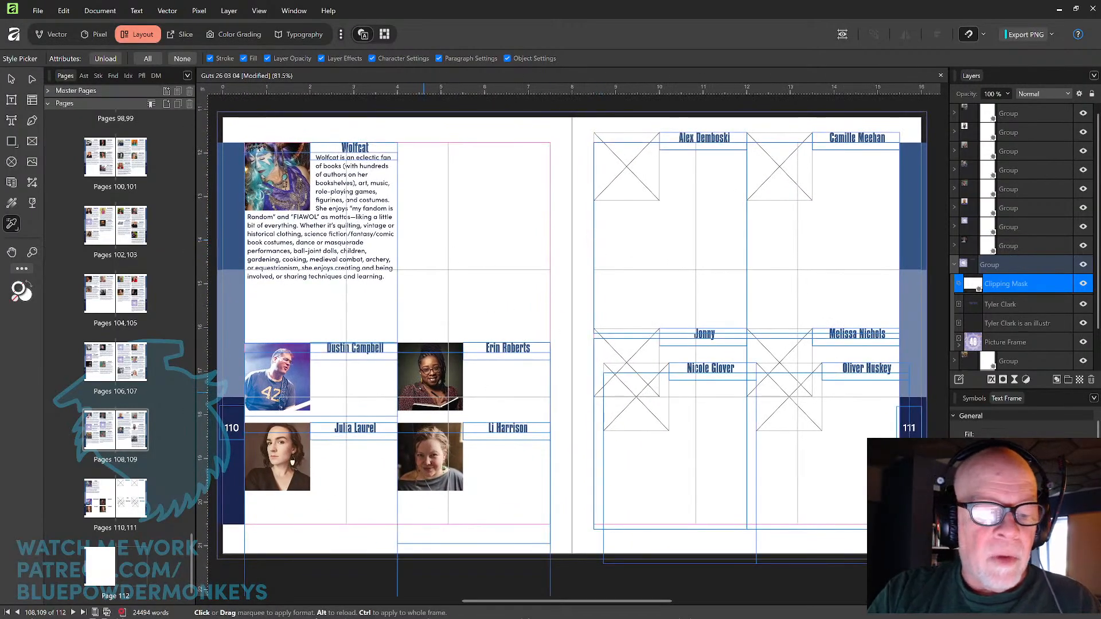
click(11, 79)
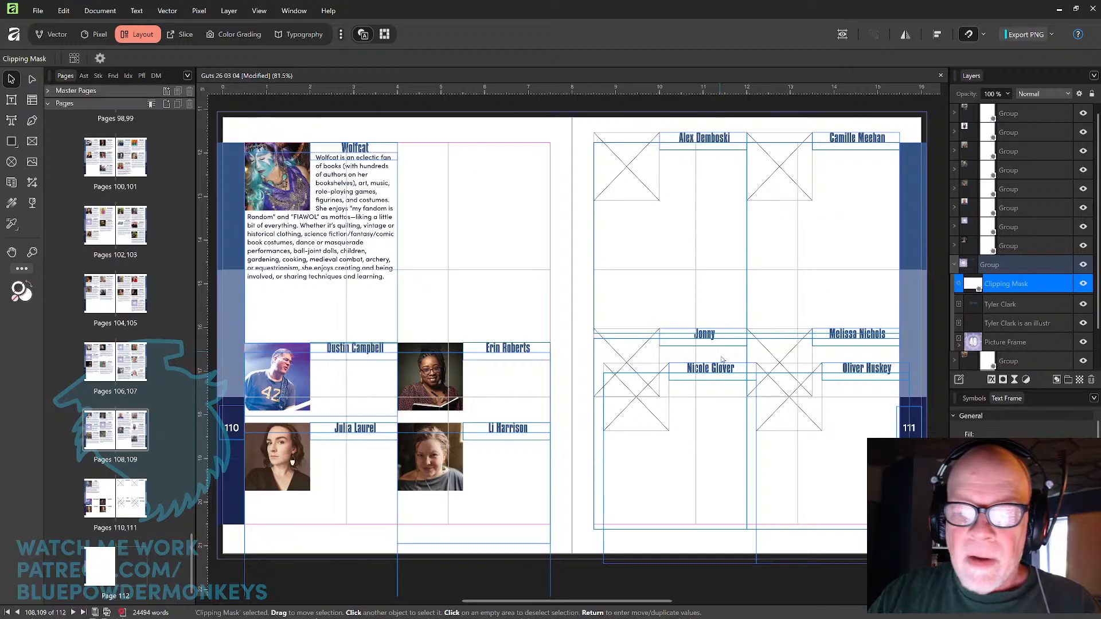
drag(695, 280, 709, 314)
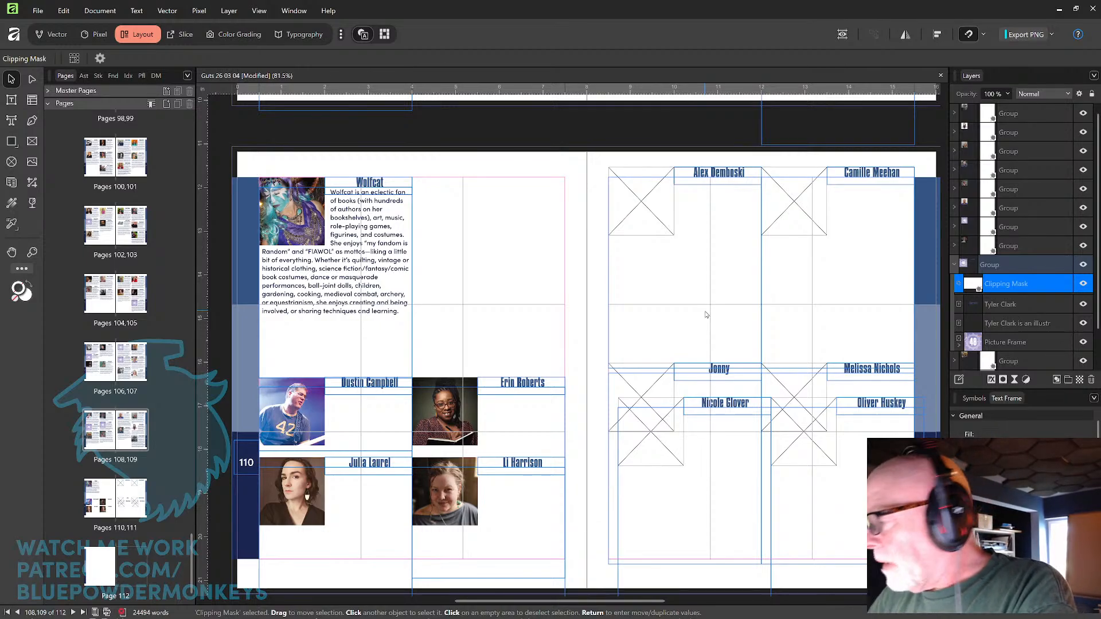
Review the overall layout of the bio spreads from pages 110–111 back to pages 104–105 at 50% zoom
key(ctrl+minus)
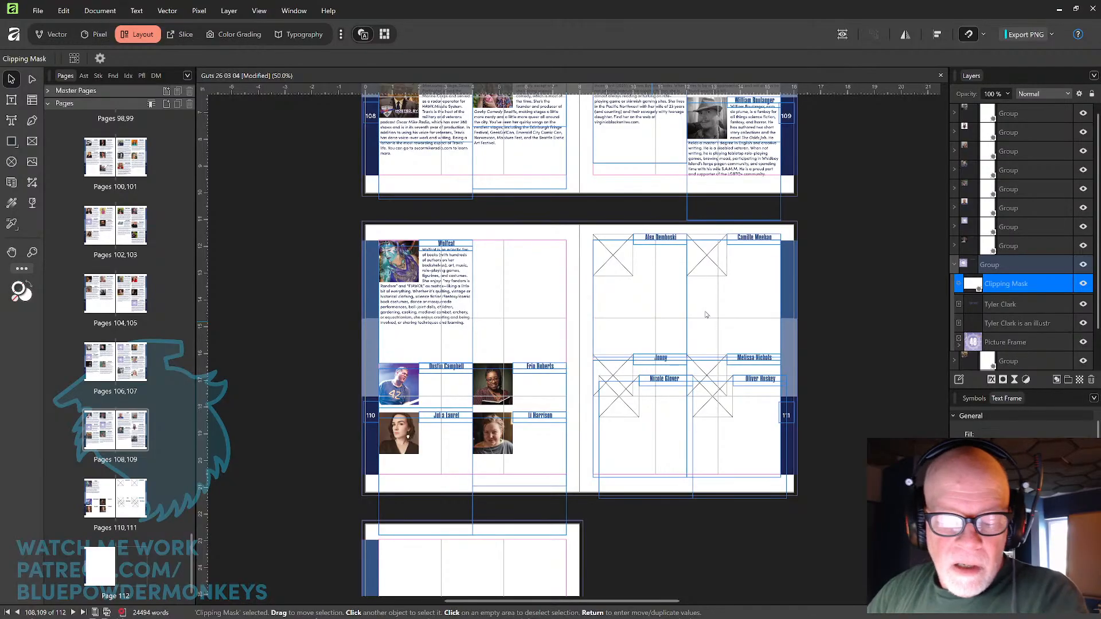
drag(818, 217, 818, 299)
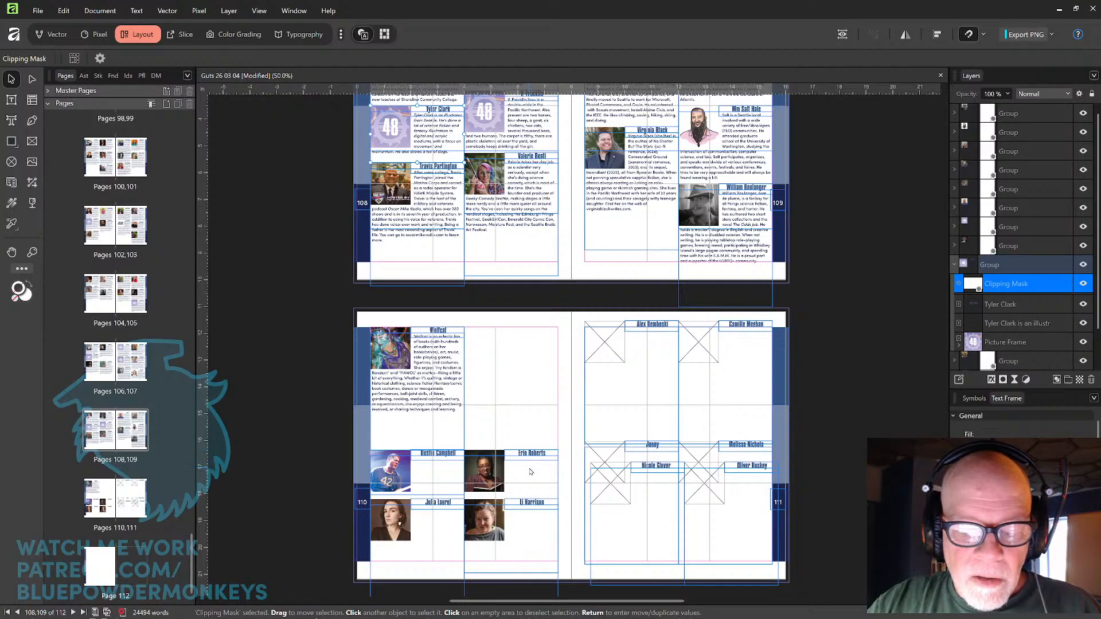
drag(836, 238, 821, 276)
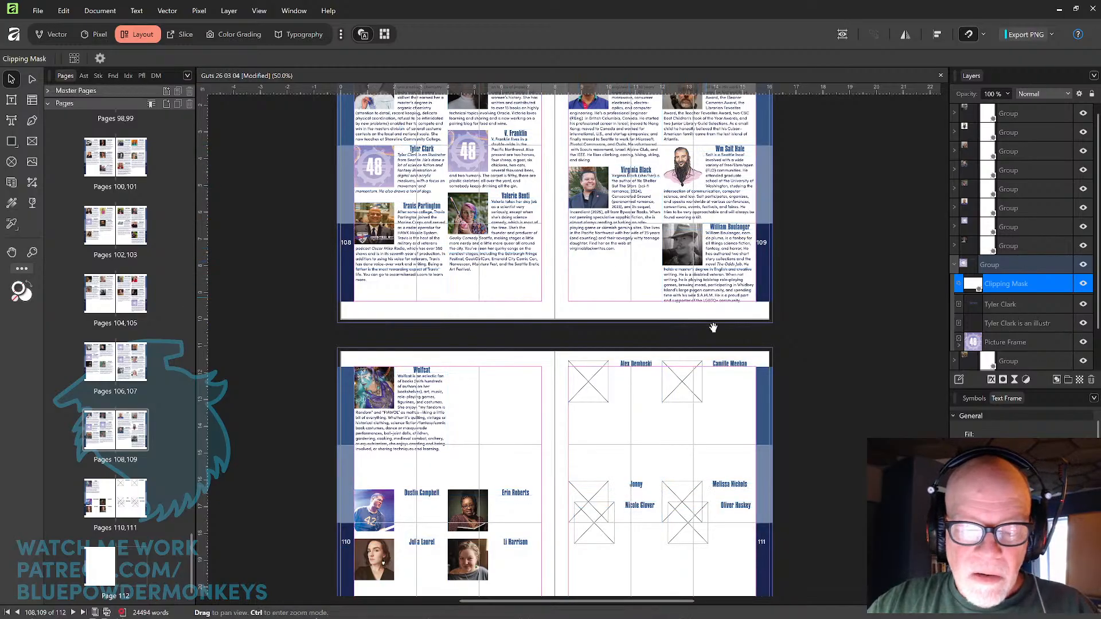
scroll(712, 320, down, 2)
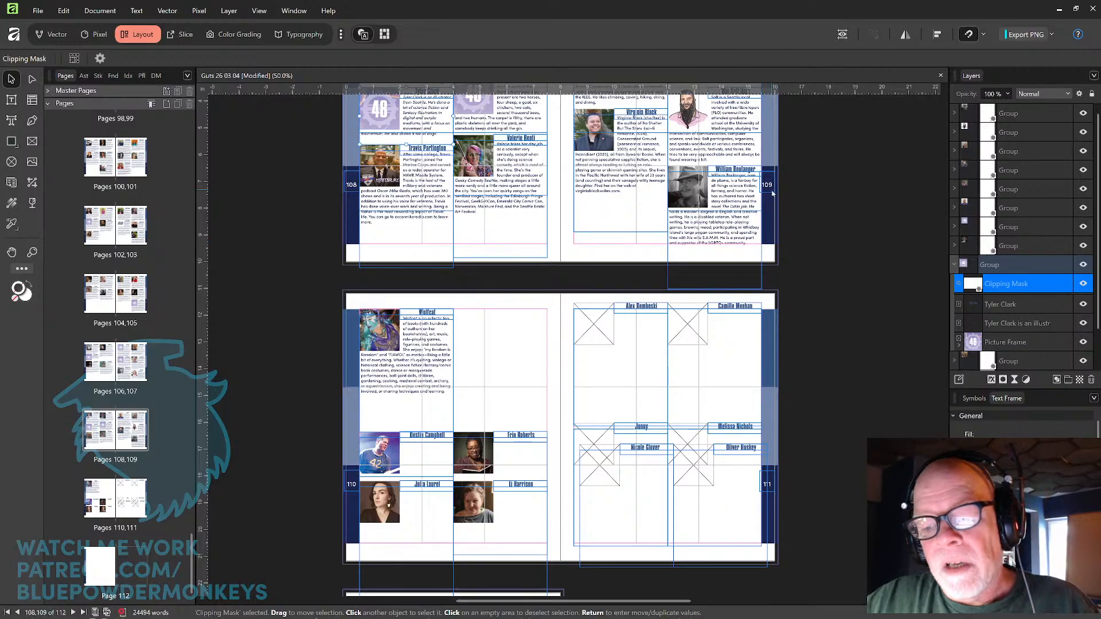
drag(793, 210, 780, 188)
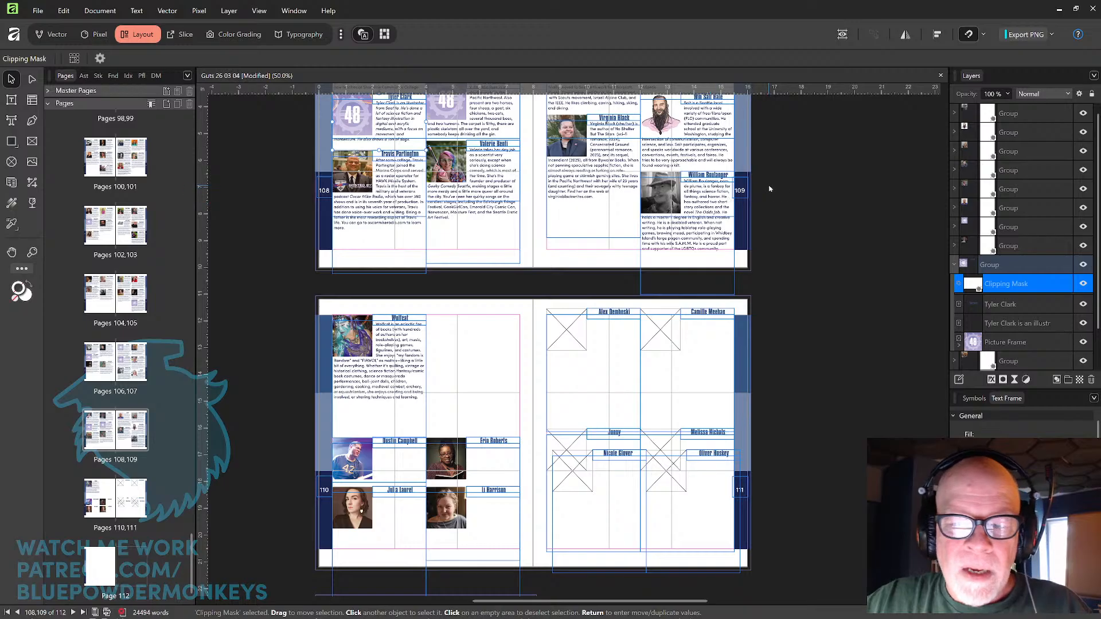
drag(784, 192, 824, 216)
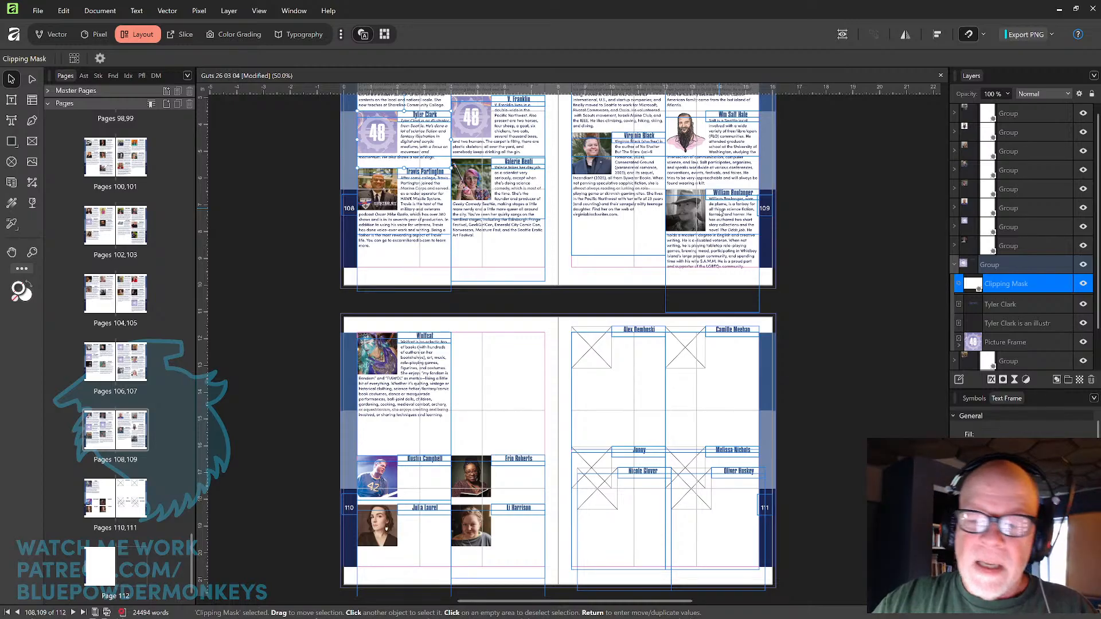
drag(874, 233, 809, 400)
scroll(809, 401, up, 5)
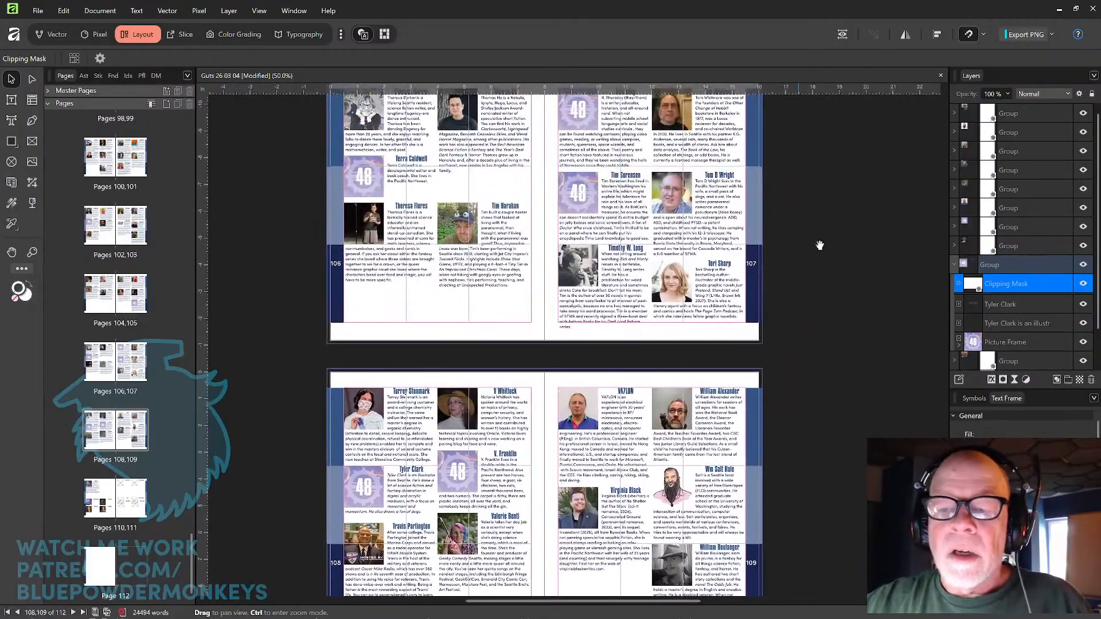
scroll(808, 370, up, 6)
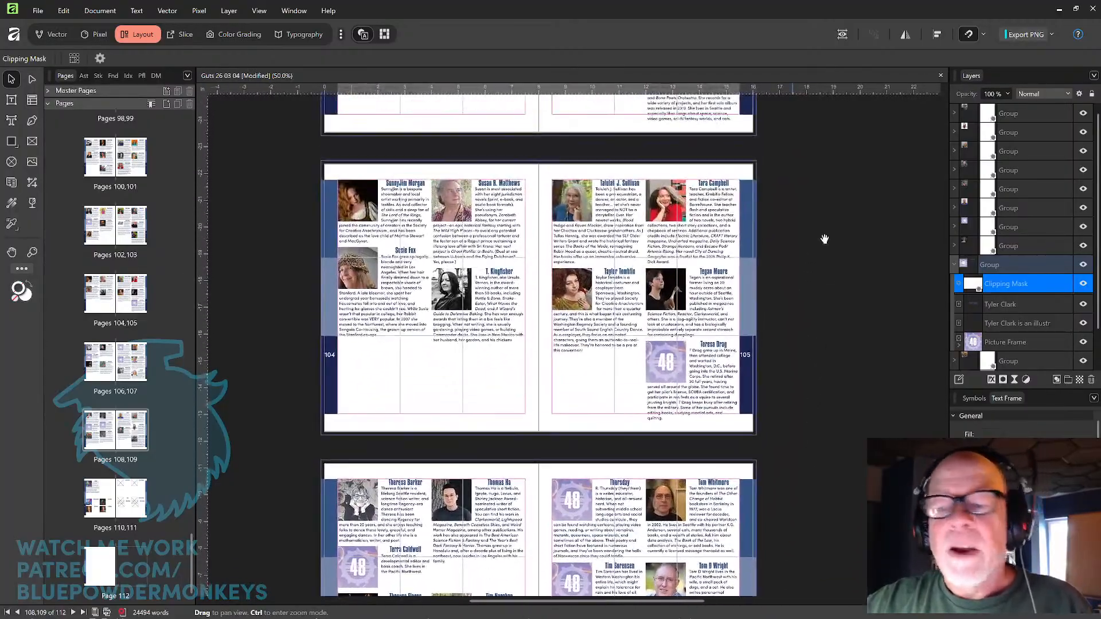
Review the overall layout of the bio spreads from pages 104–105 back to pages 56–57
scroll(815, 397, up, 6)
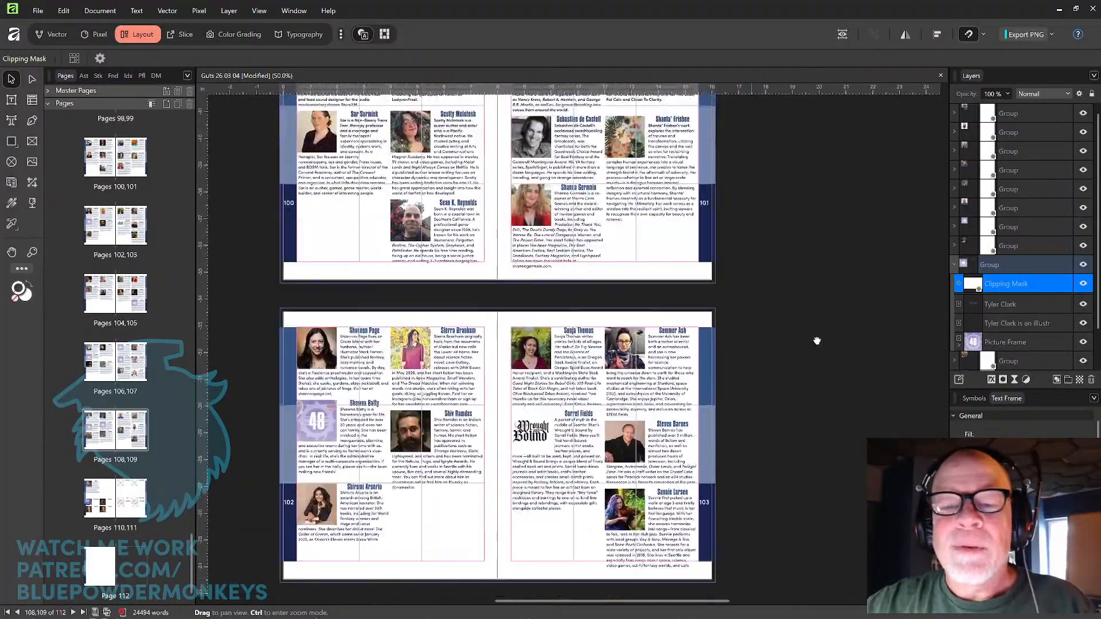
scroll(811, 304, up, 3)
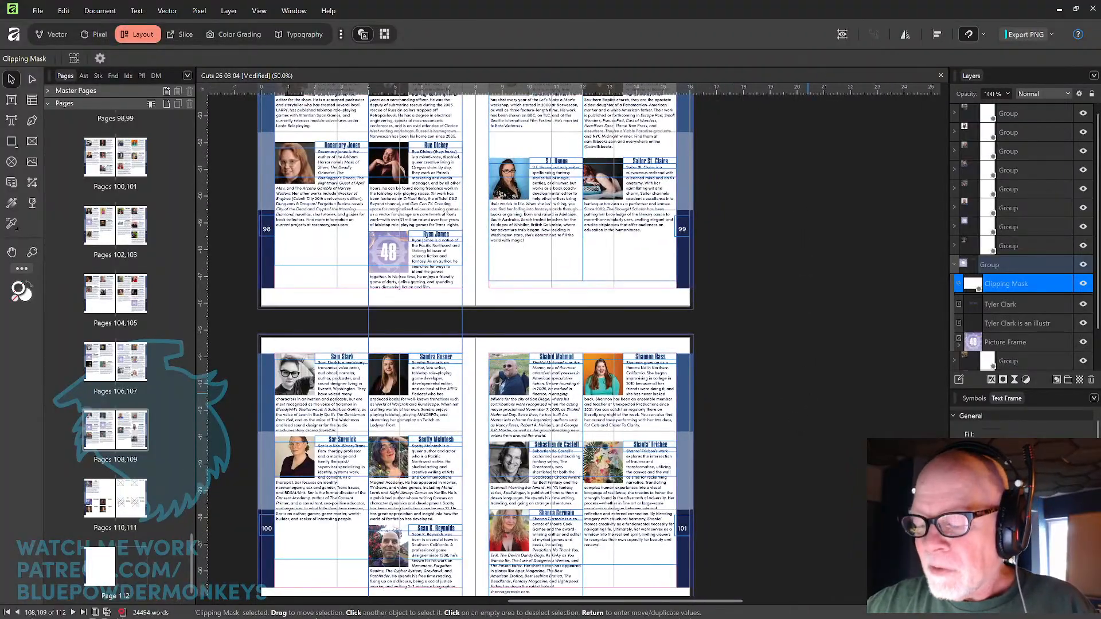
scroll(809, 344, up, 20)
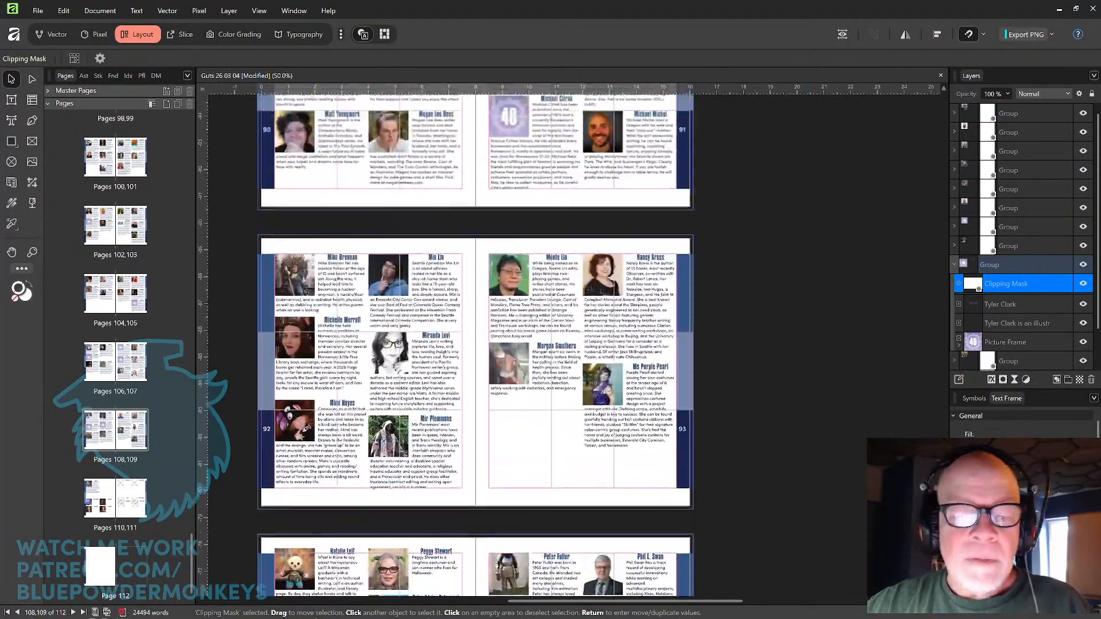
scroll(938, 436, up, 20)
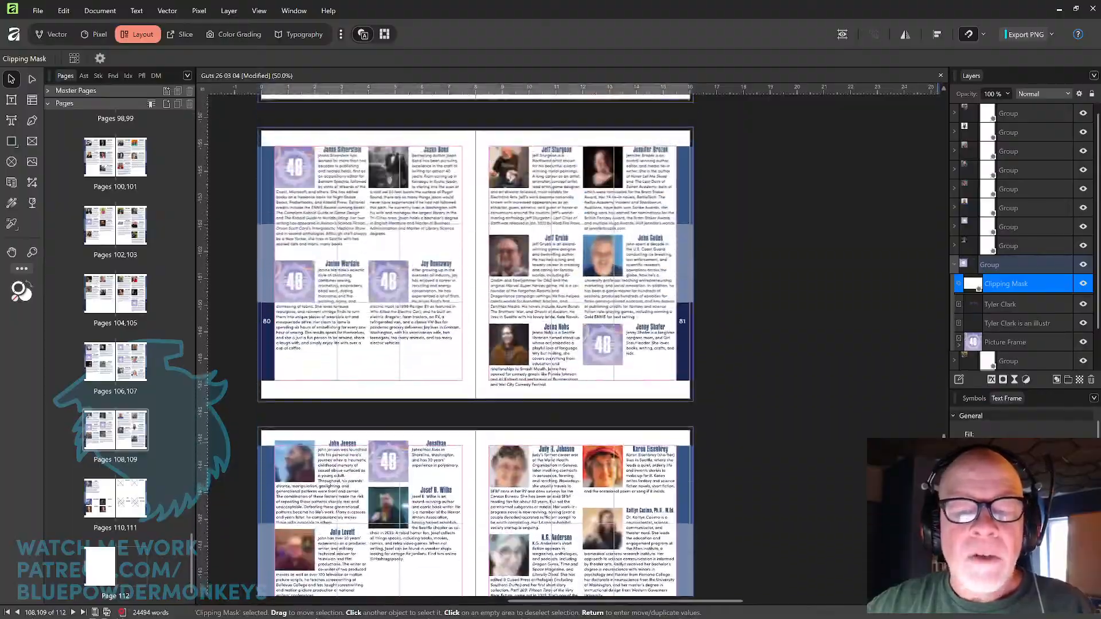
drag(936, 435, 916, 368)
scroll(912, 355, up, 5)
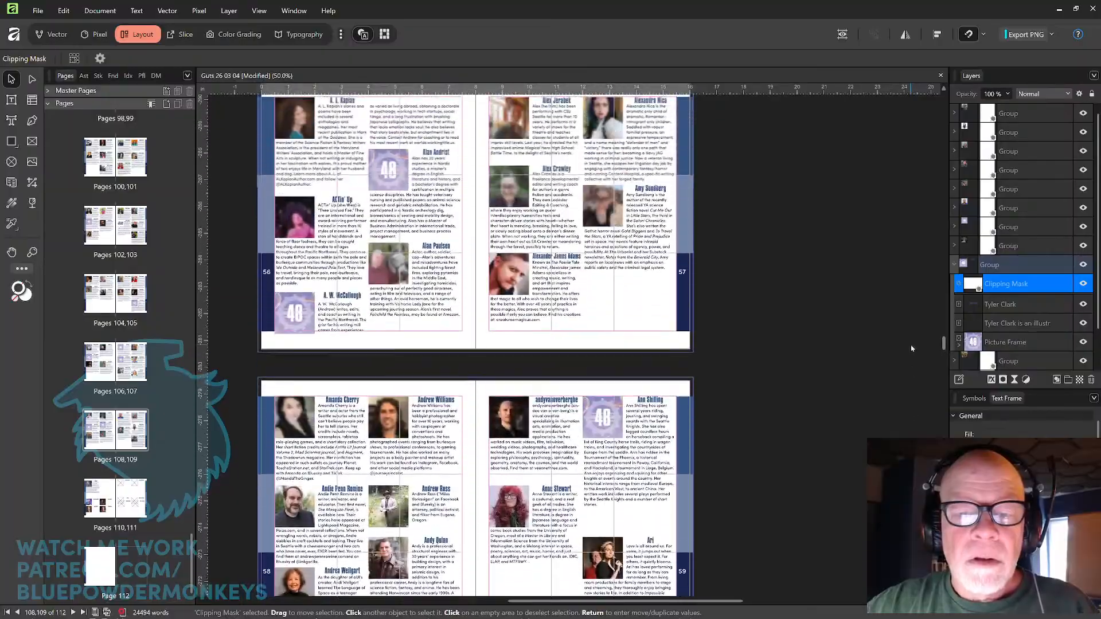
scroll(909, 347, up, 3)
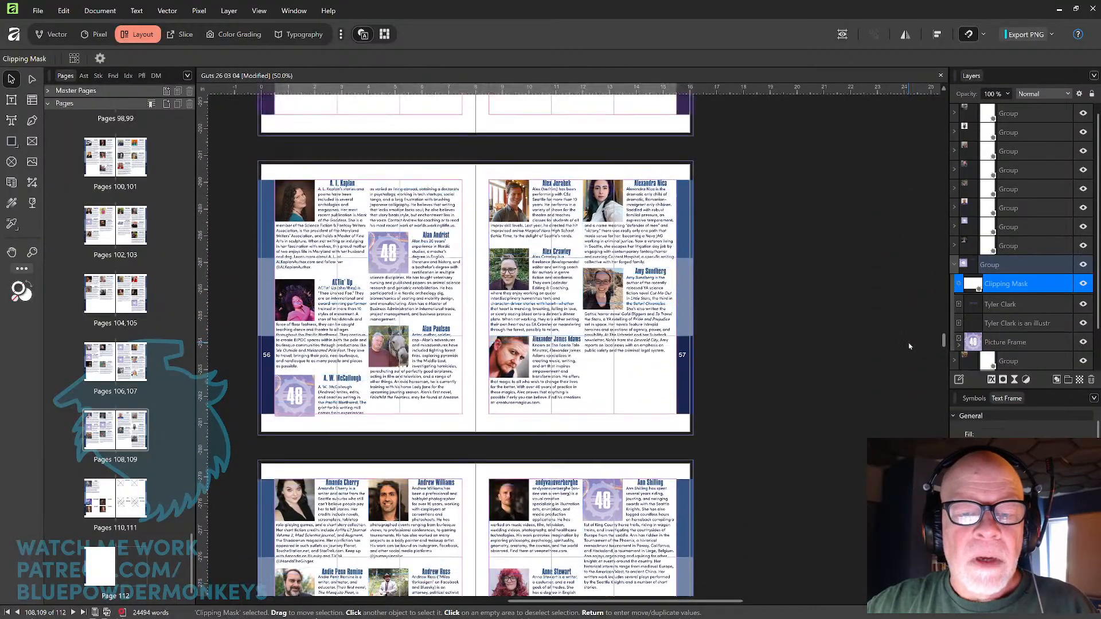
scroll(911, 347, down, 2)
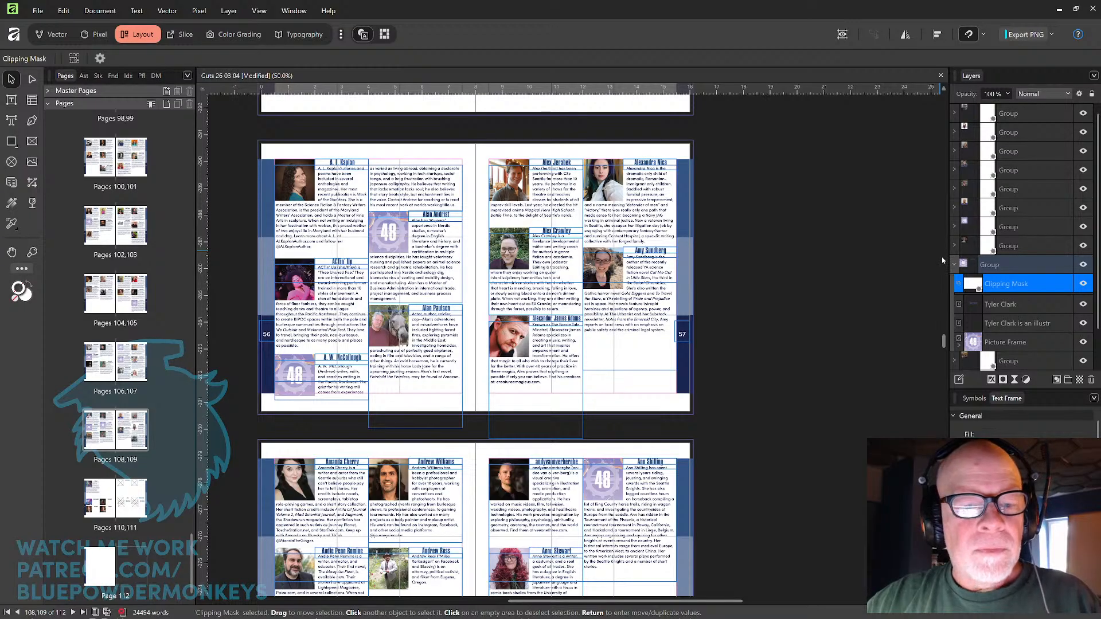
drag(798, 351, 829, 302)
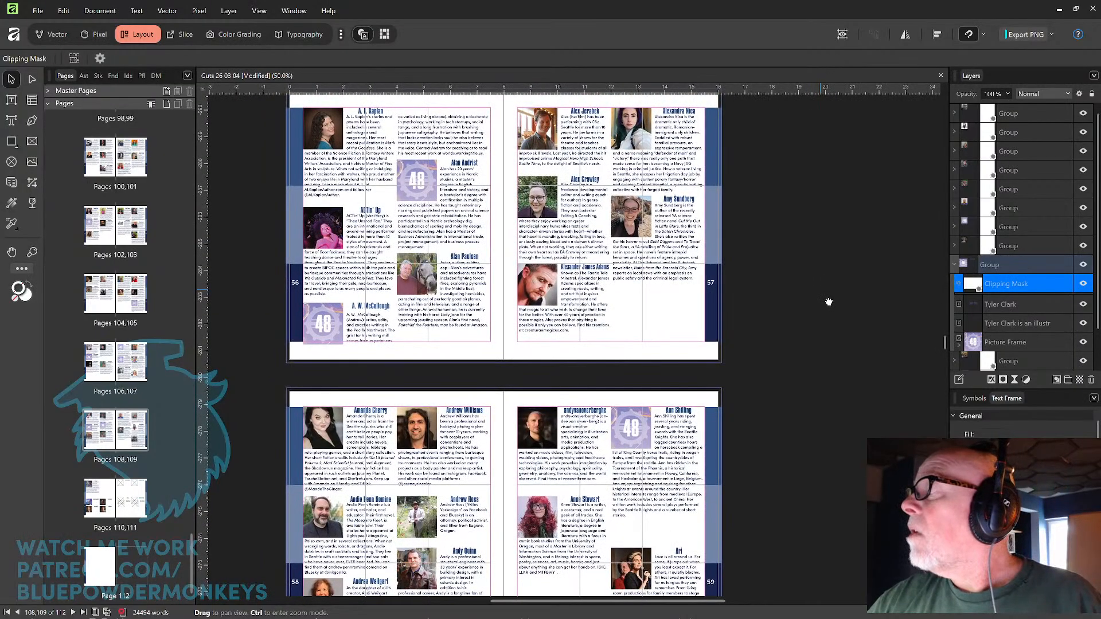